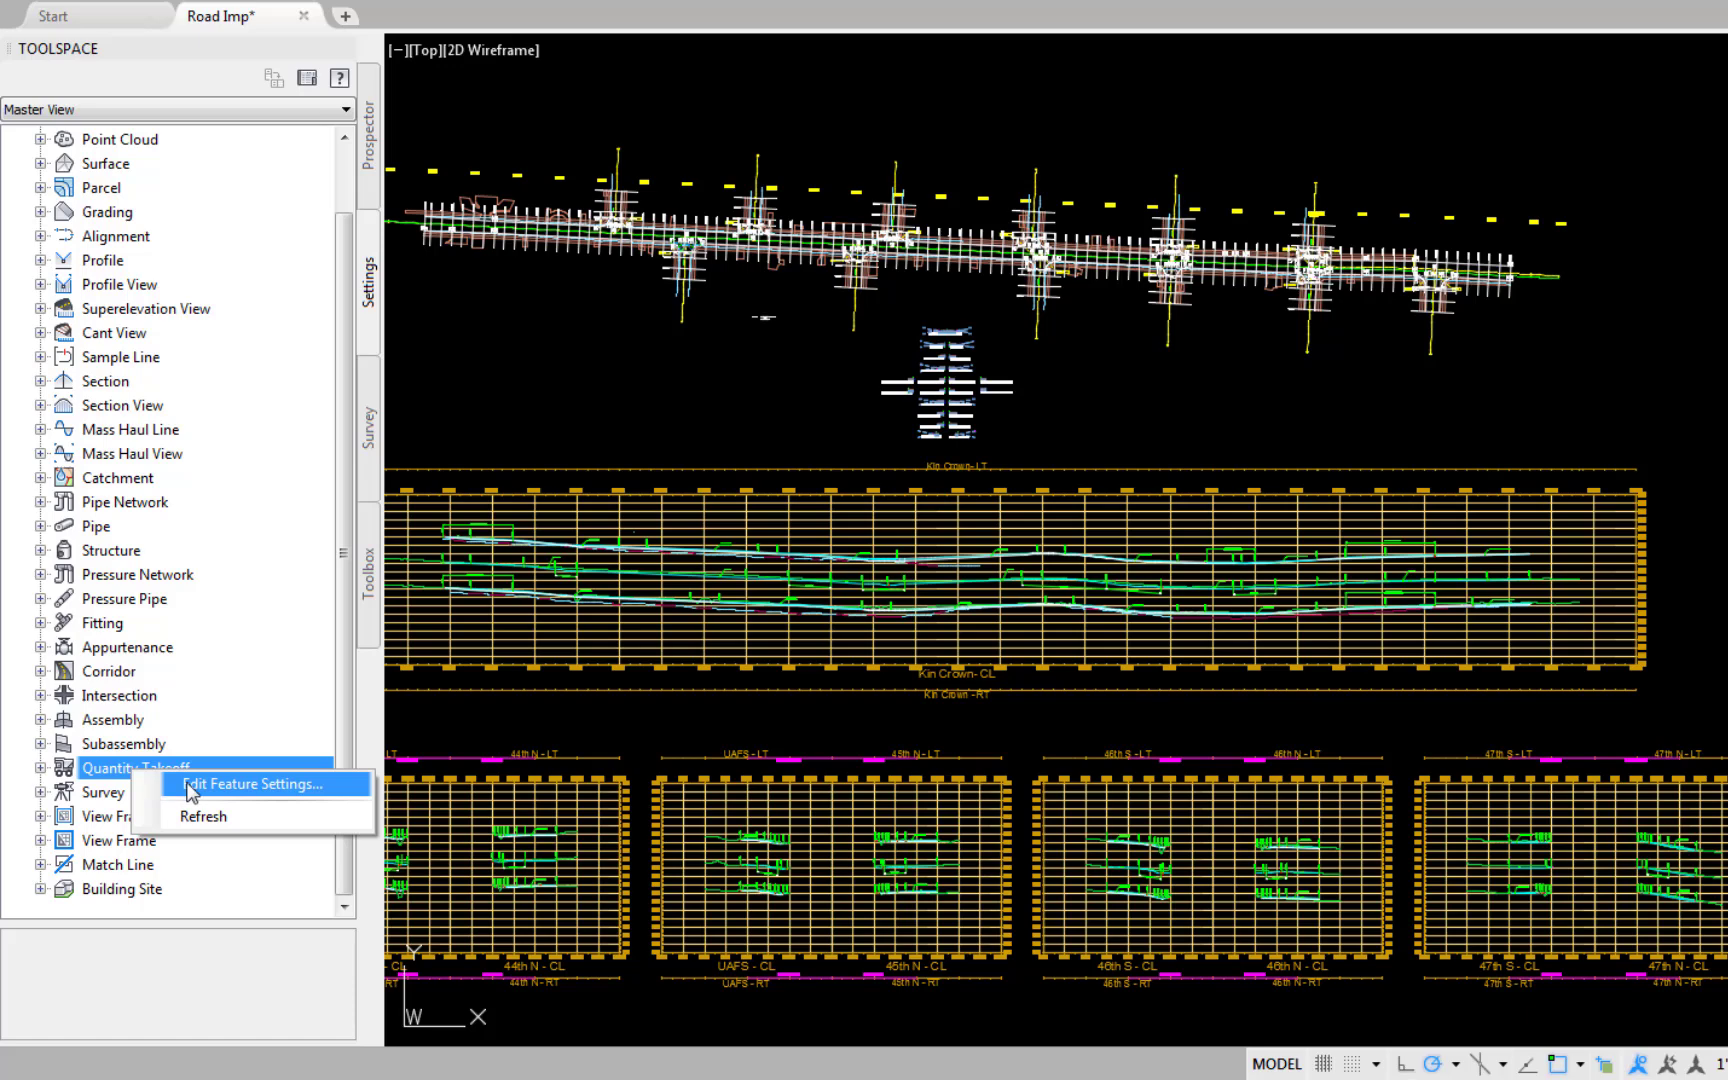
Review the default styles and default name formats in the Quantity Takeoff feature settings
{"action": "left_click", "coordinate": [190, 788]}
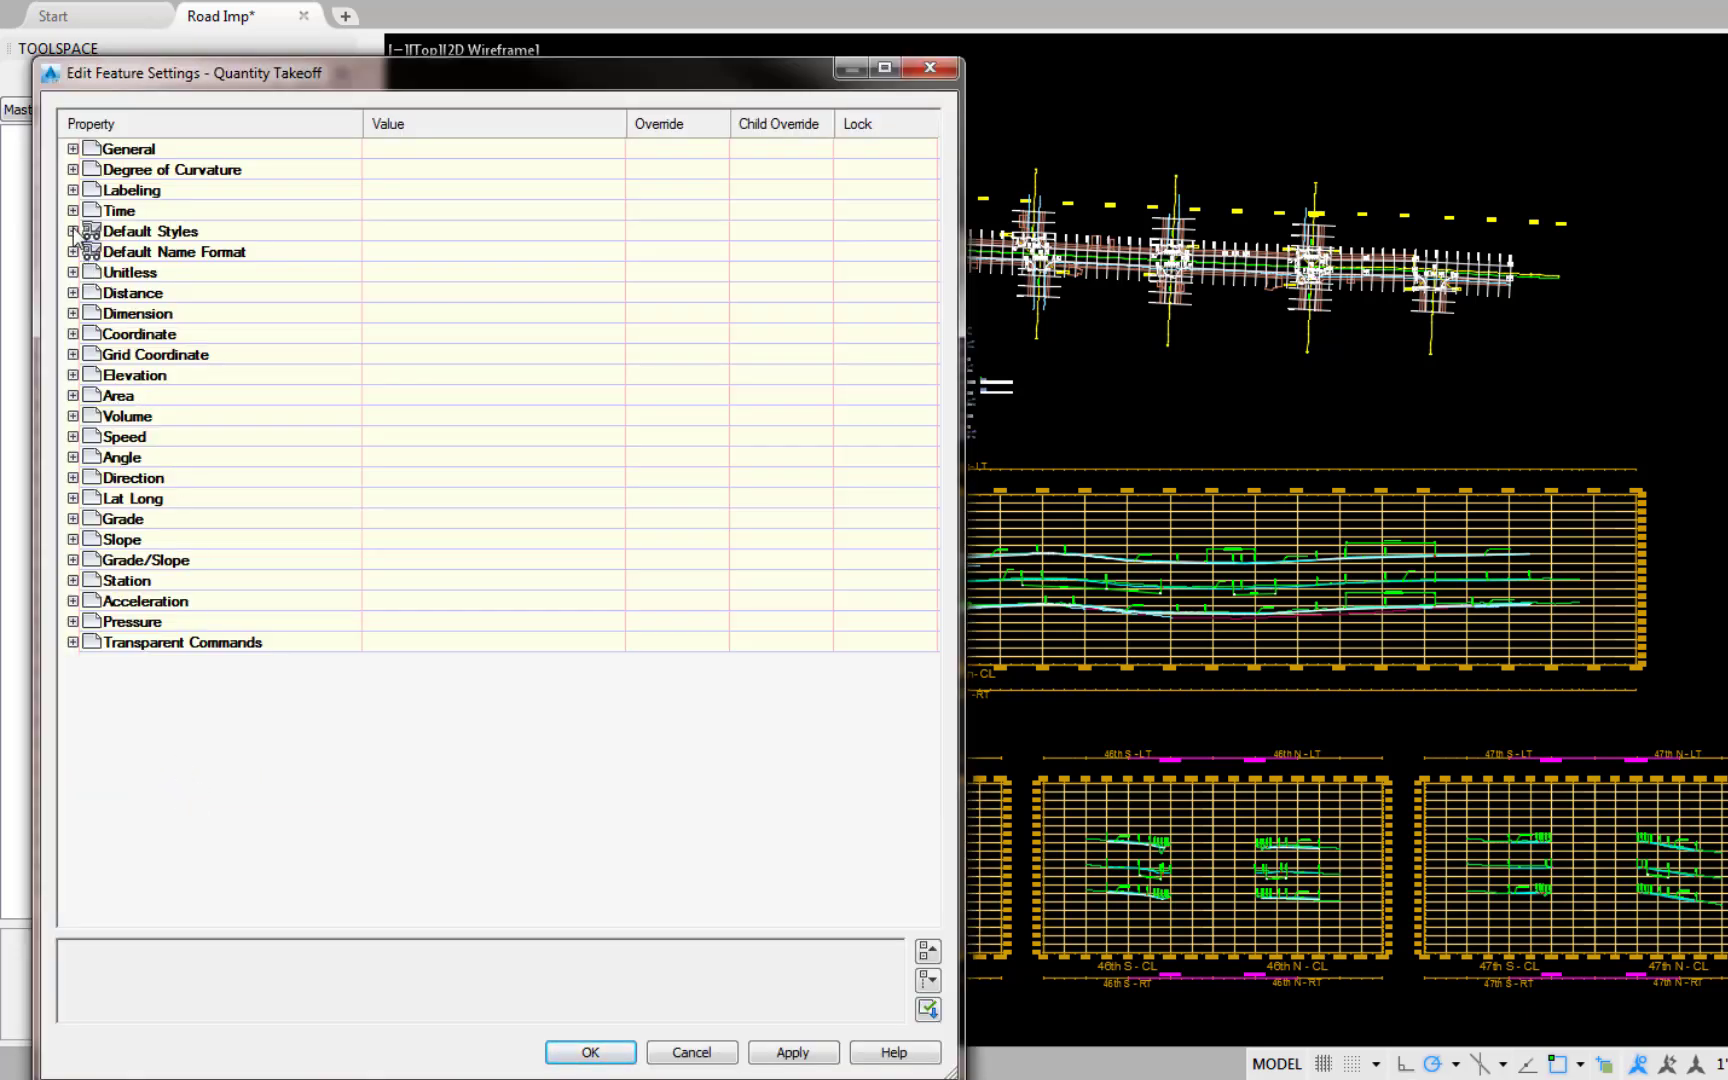
{"action": "left_click", "coordinate": [73, 231]}
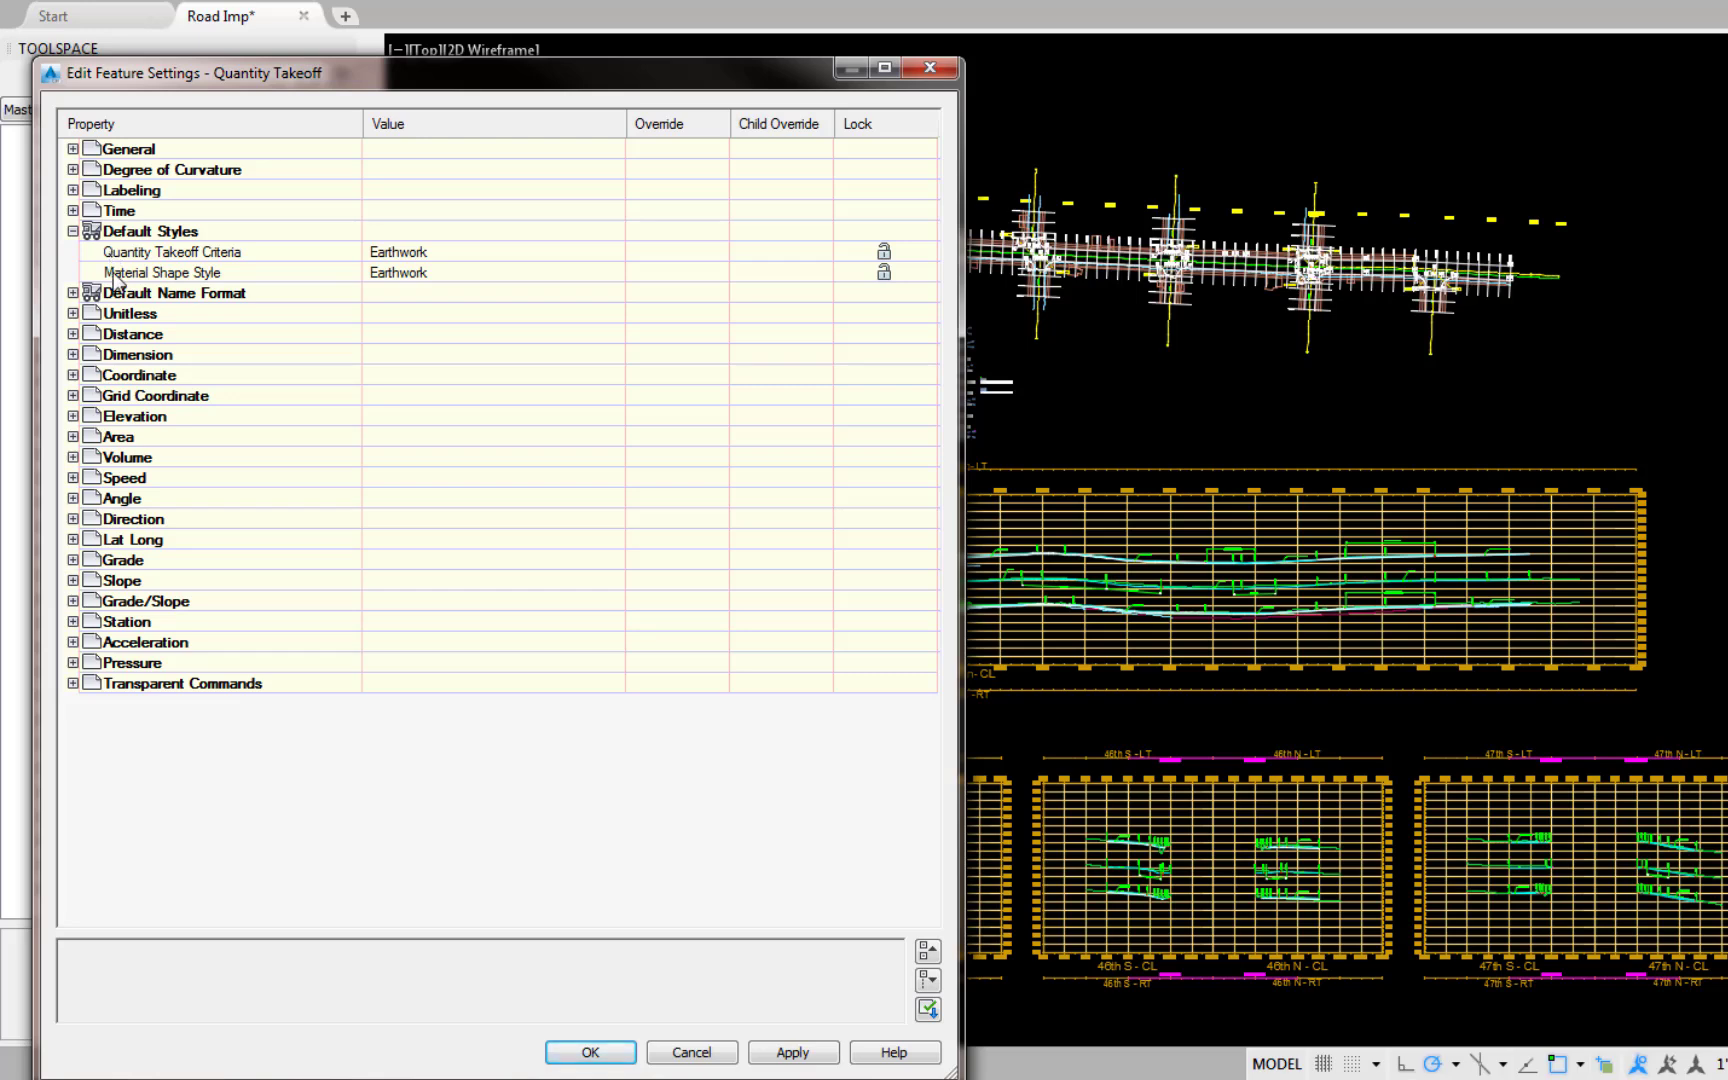
{"action": "left_click", "coordinate": [73, 293]}
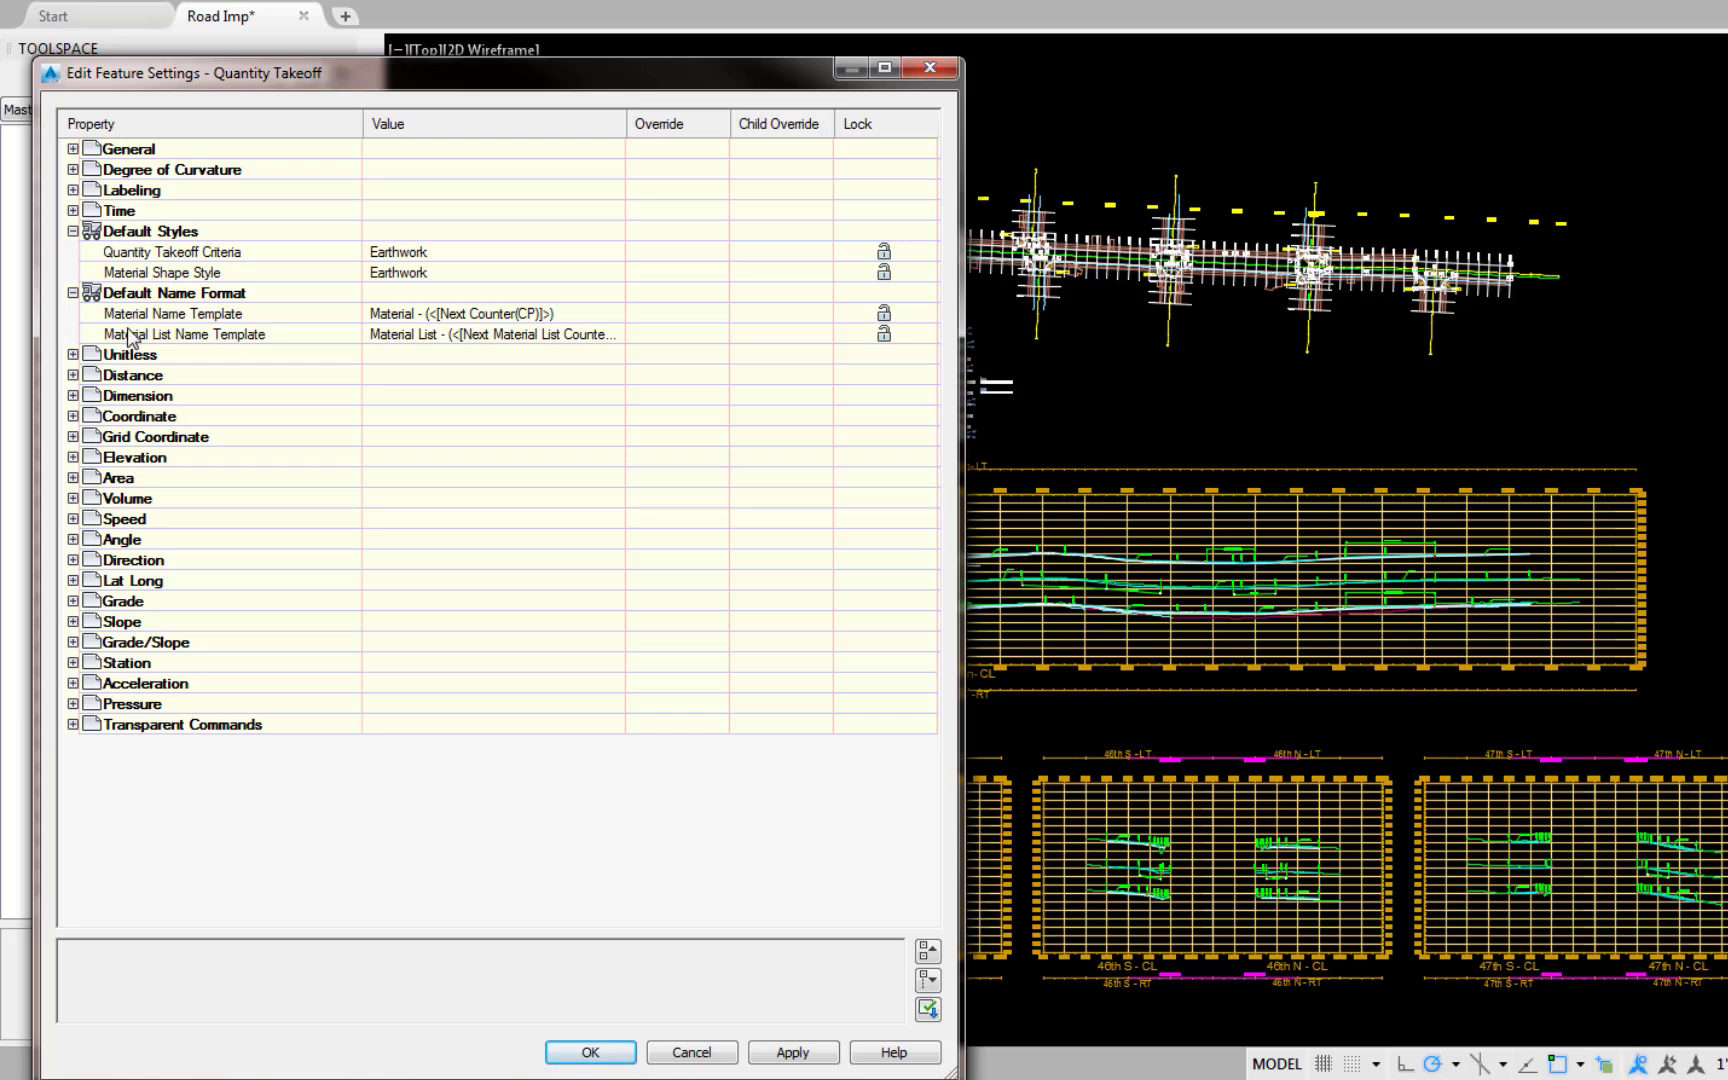
{"action": "left_click", "coordinate": [580, 1056]}
Review the Table Creation defaults in the AddTotalVolumeTable command settings under Quantity Takeoff
{"action": "left_click", "coordinate": [40, 768]}
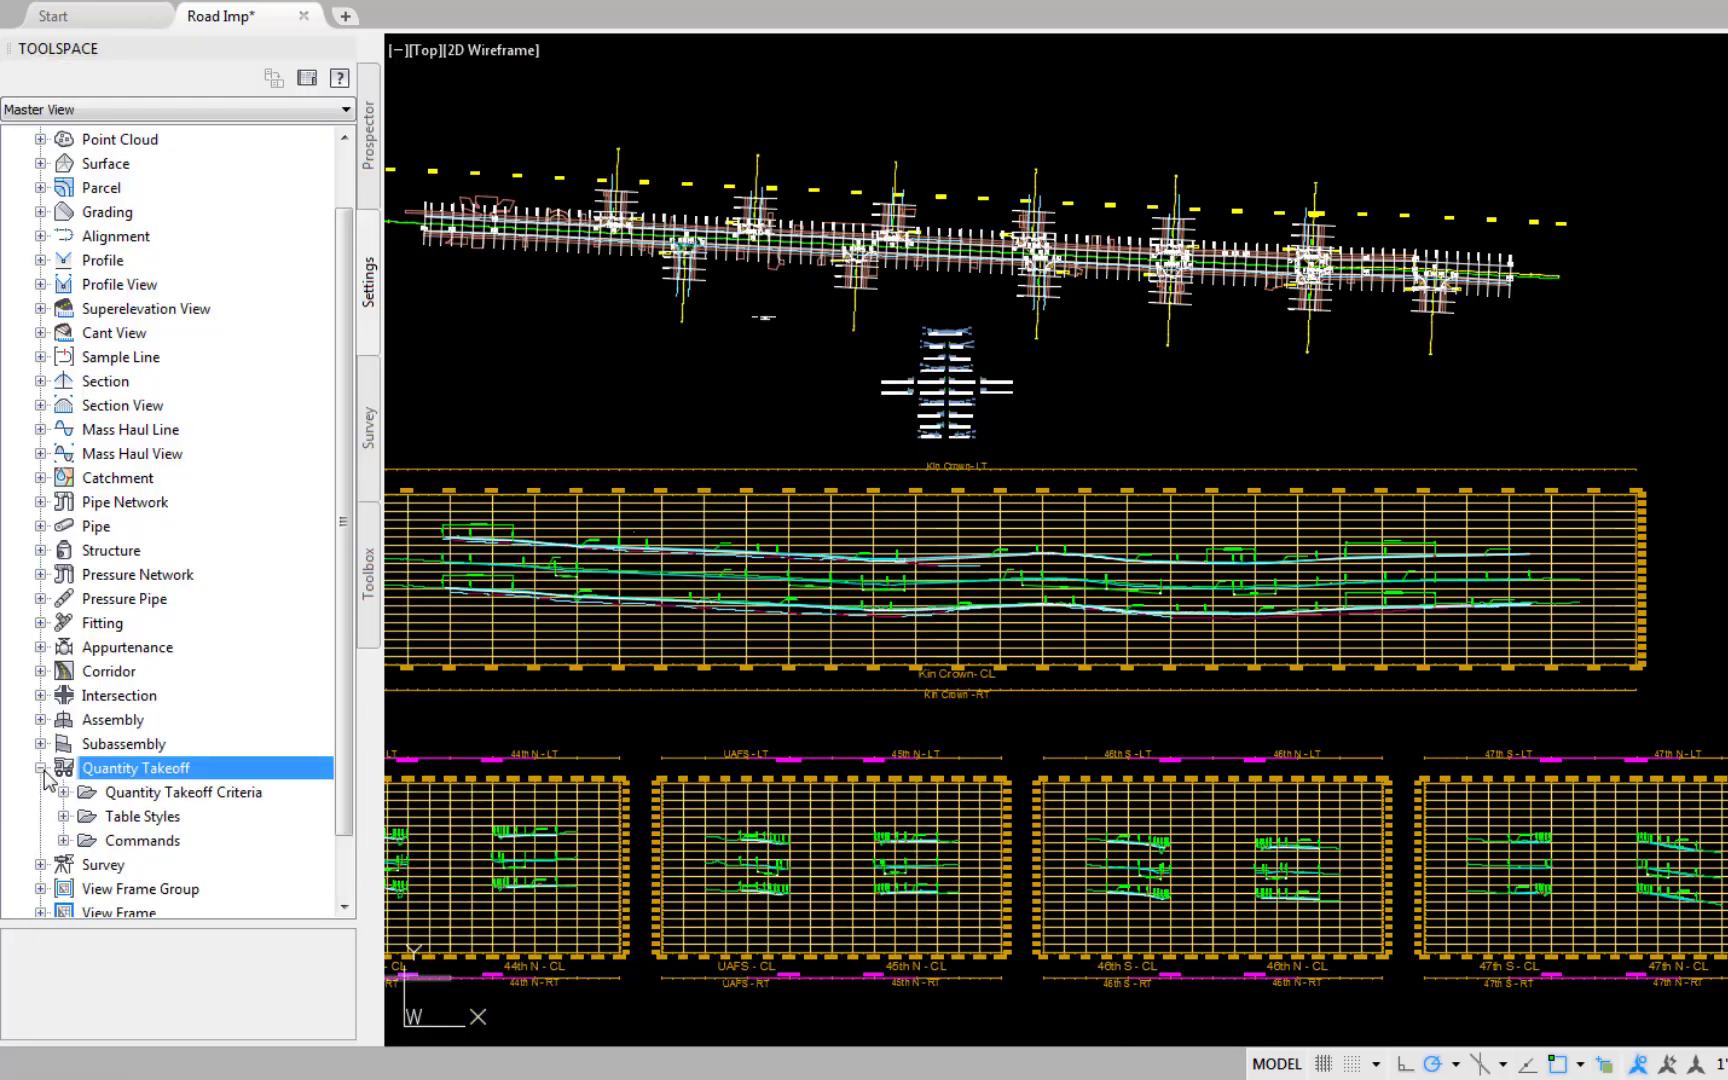
{"action": "double_click", "coordinate": [72, 840]}
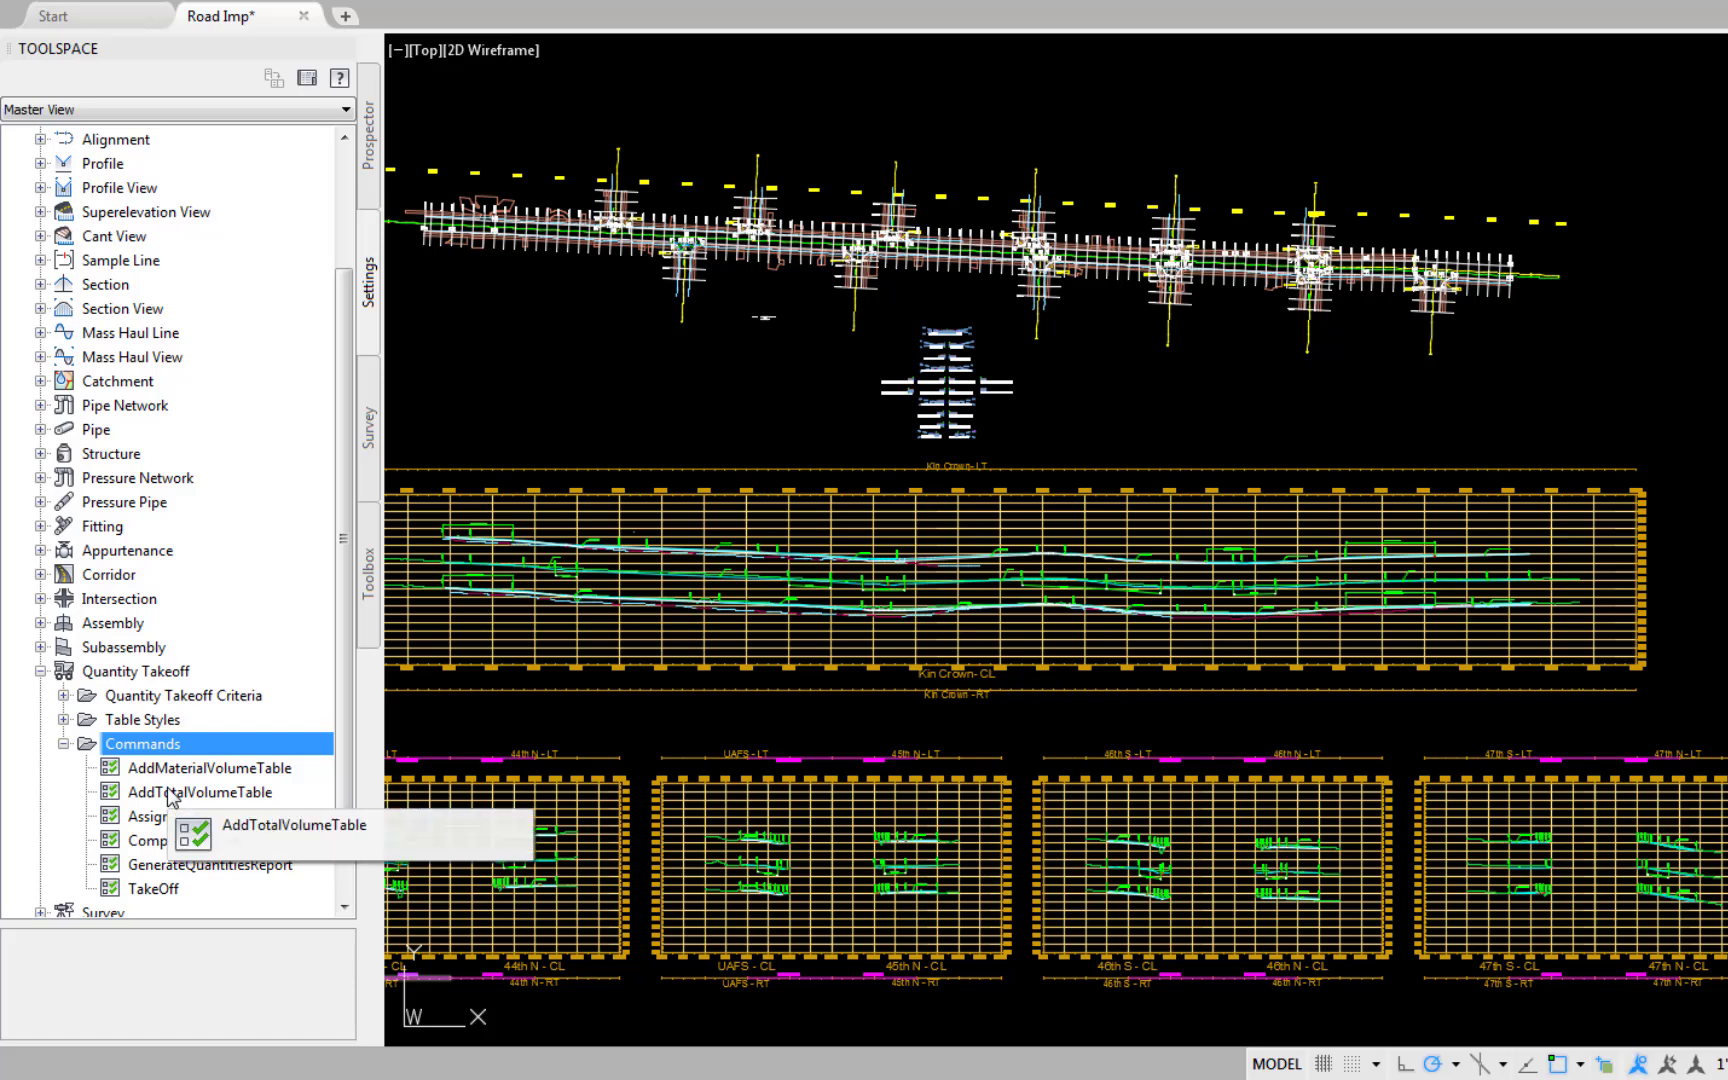
{"action": "right_click", "coordinate": [165, 792]}
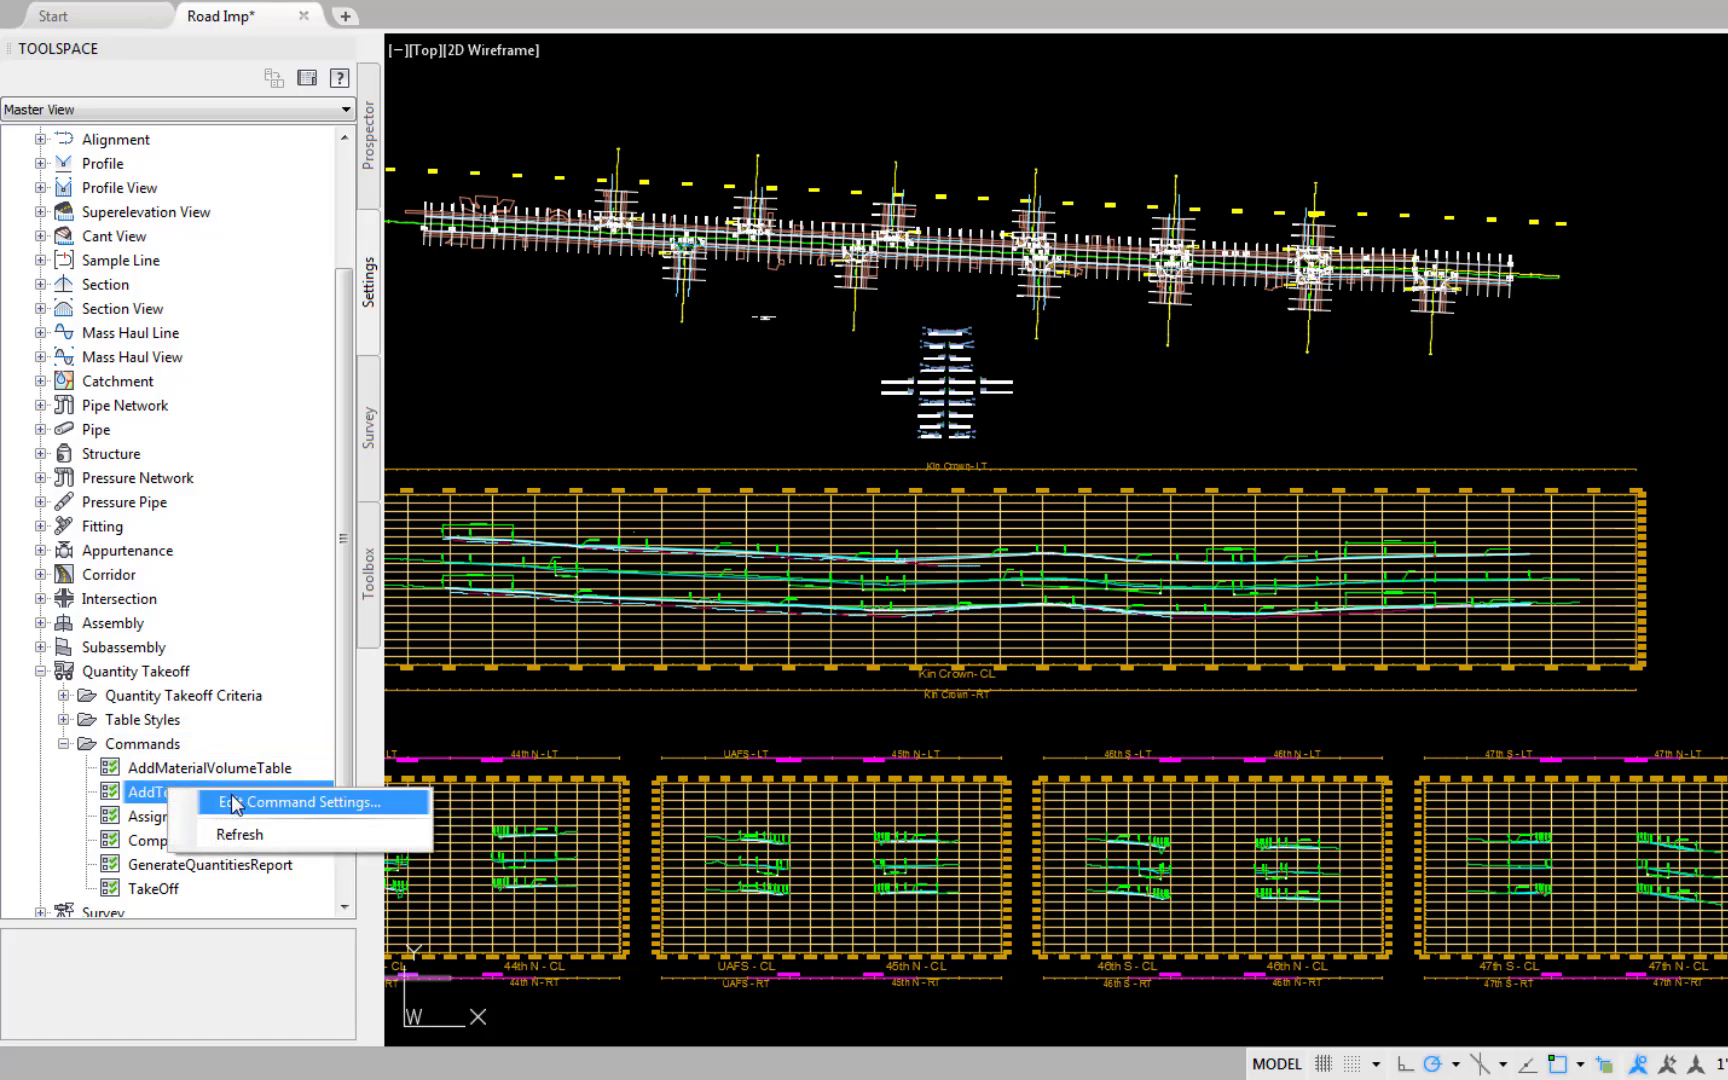
{"action": "left_click", "coordinate": [236, 802]}
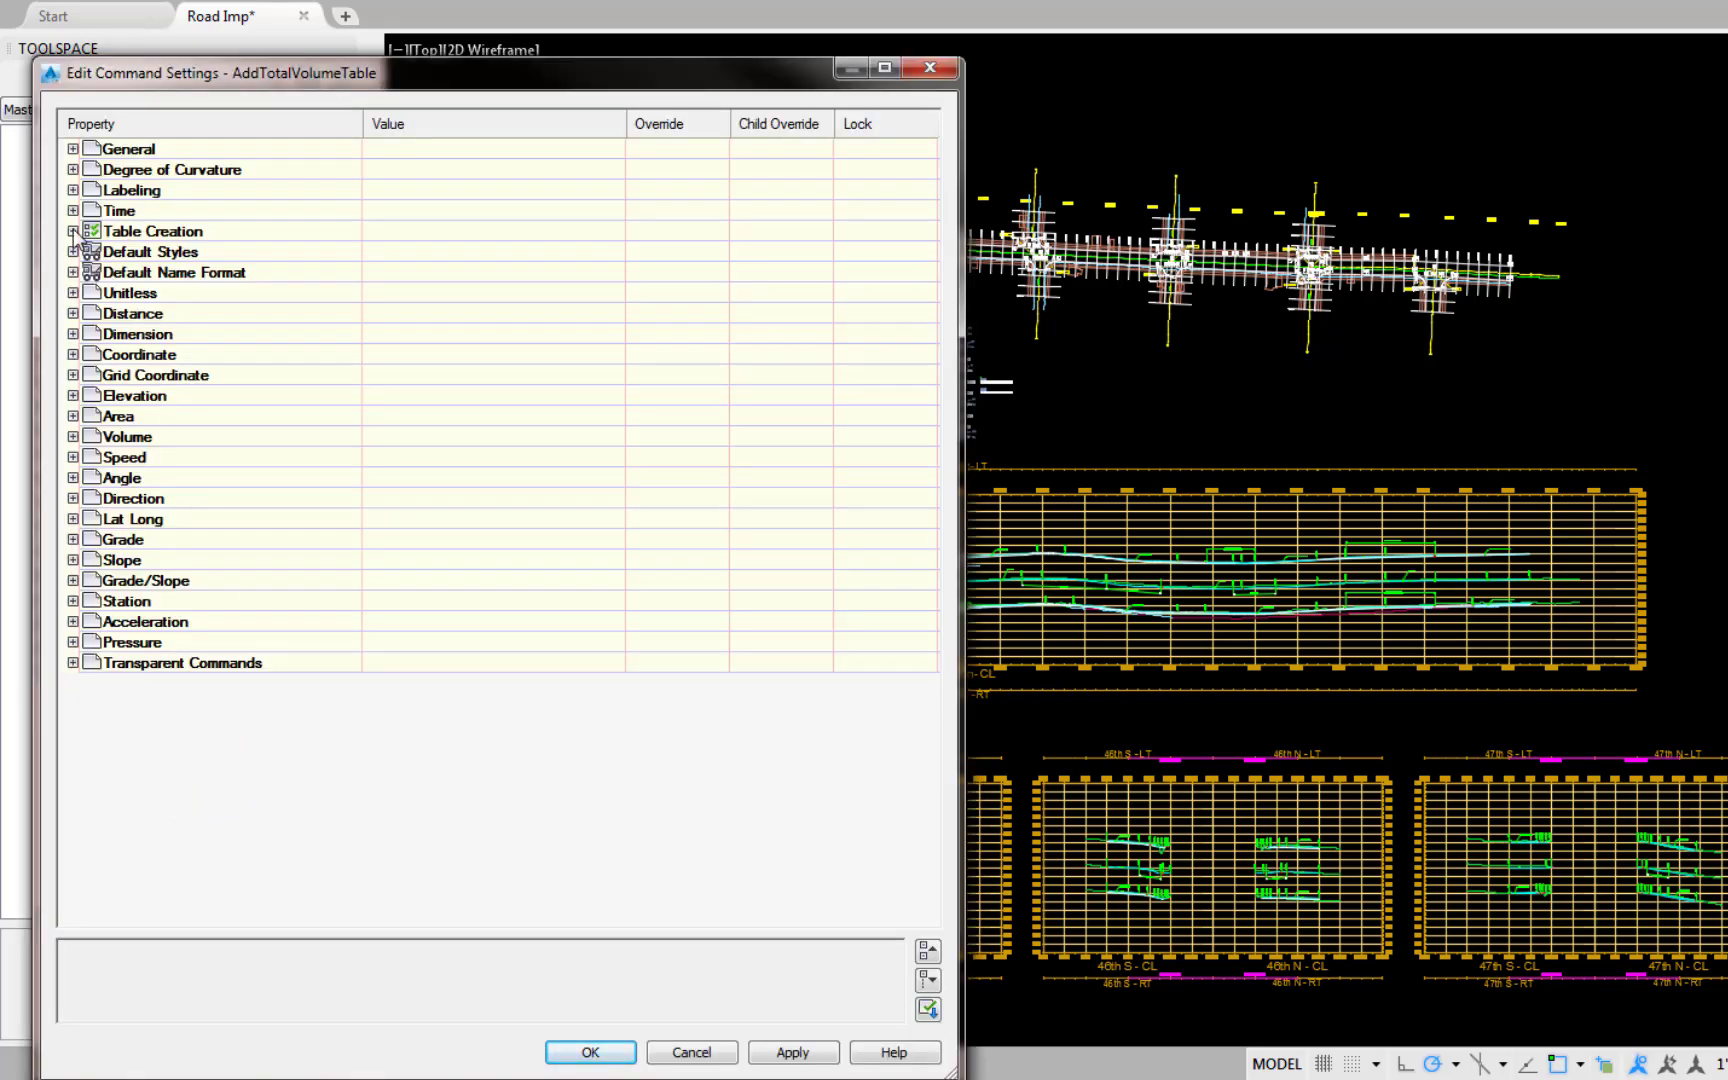
{"action": "left_click", "coordinate": [72, 231]}
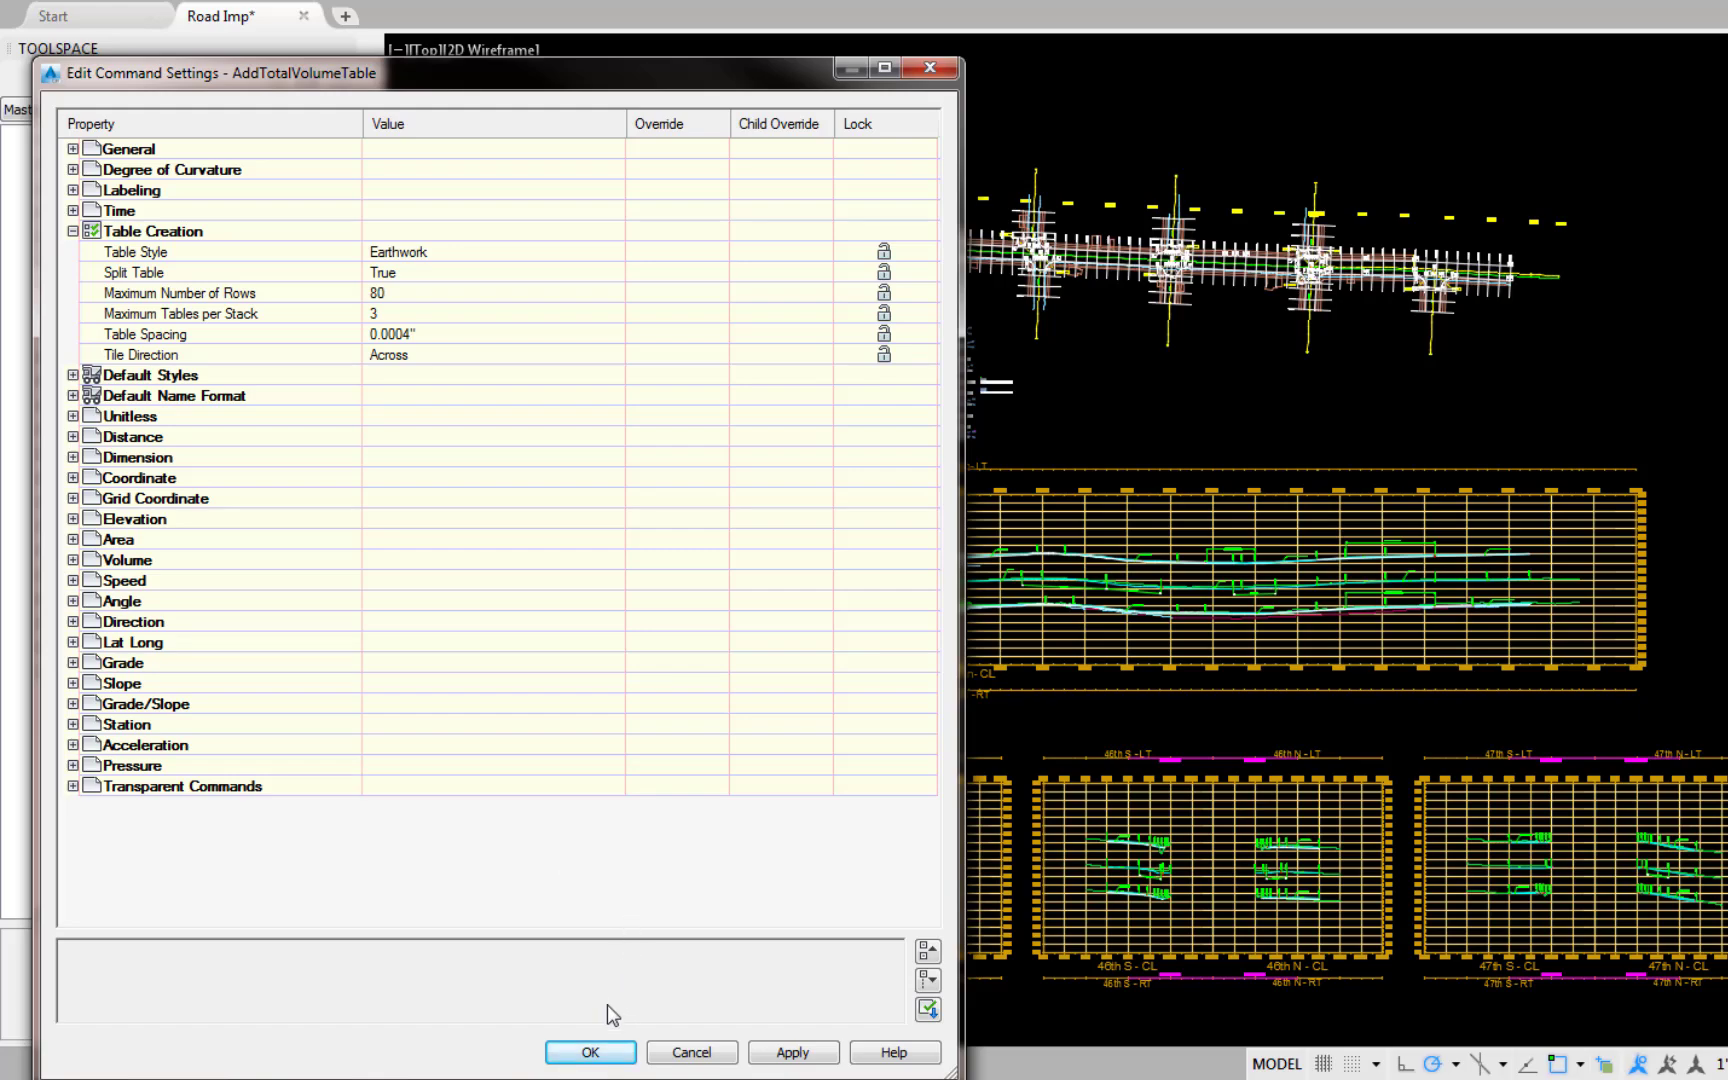
{"action": "left_click", "coordinate": [591, 1052]}
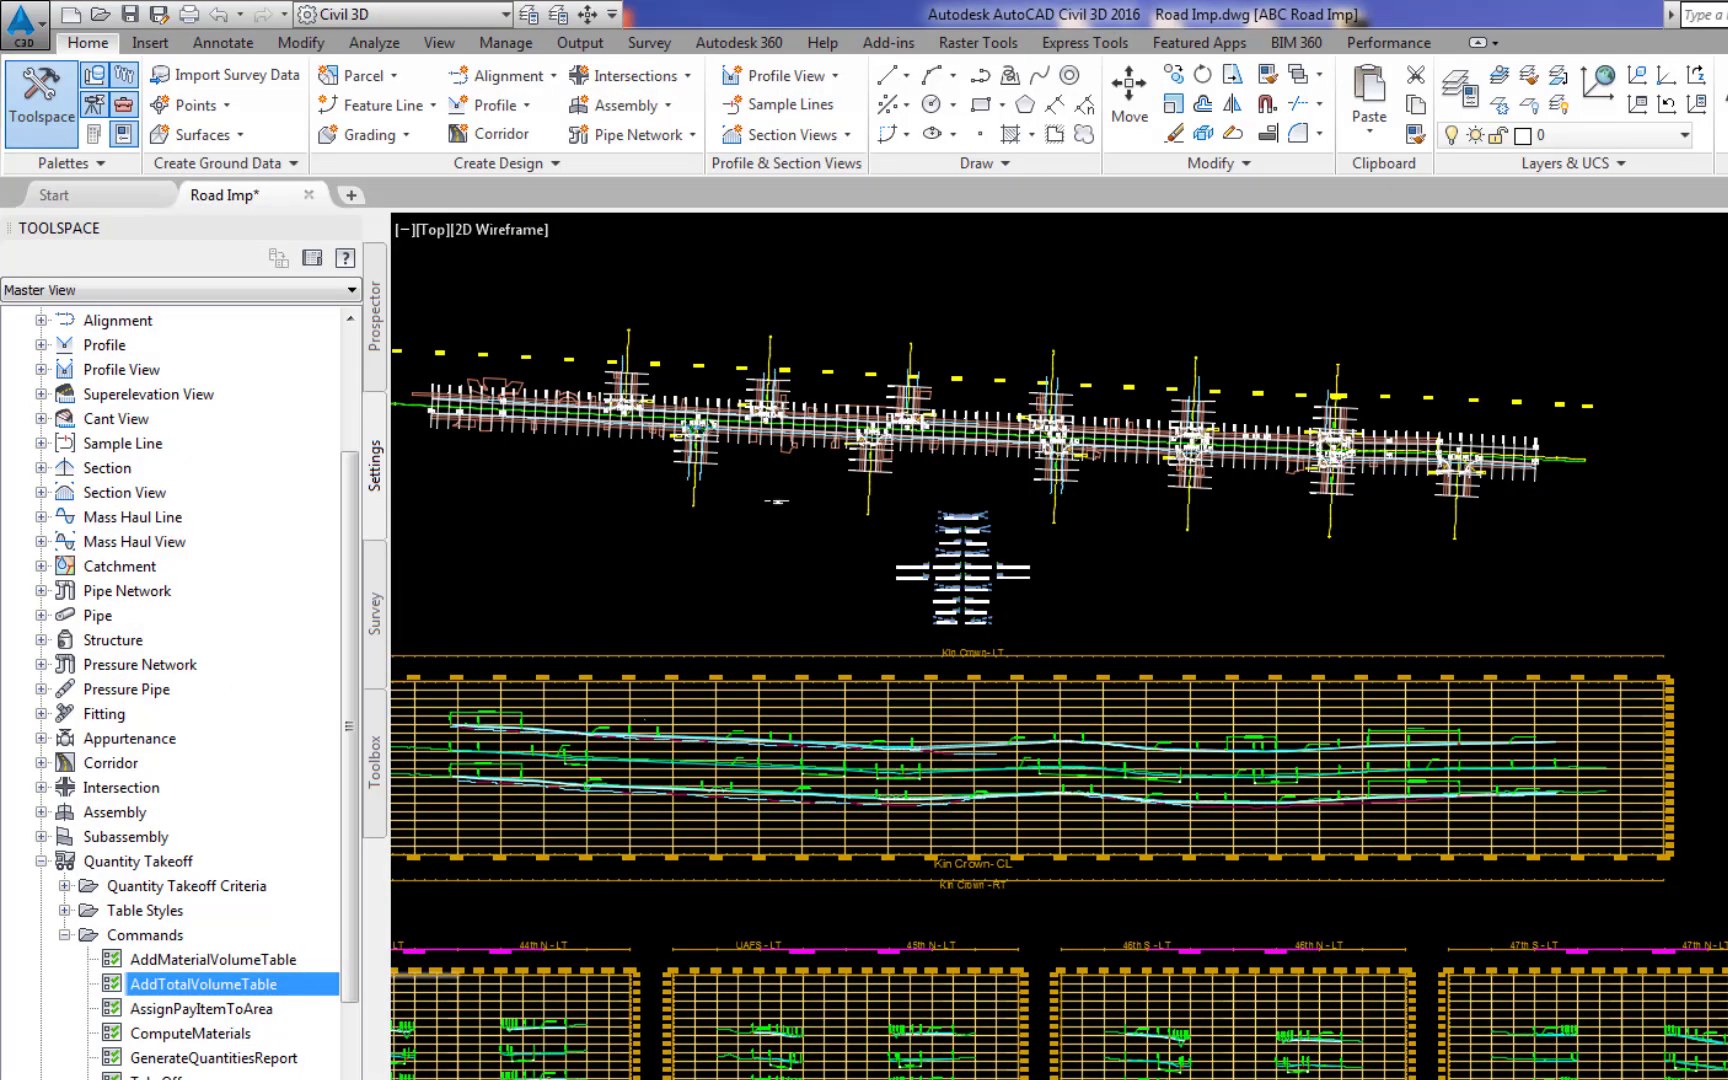
Rebuild the Kin Corr corridor
{"action": "left_click", "coordinate": [377, 362]}
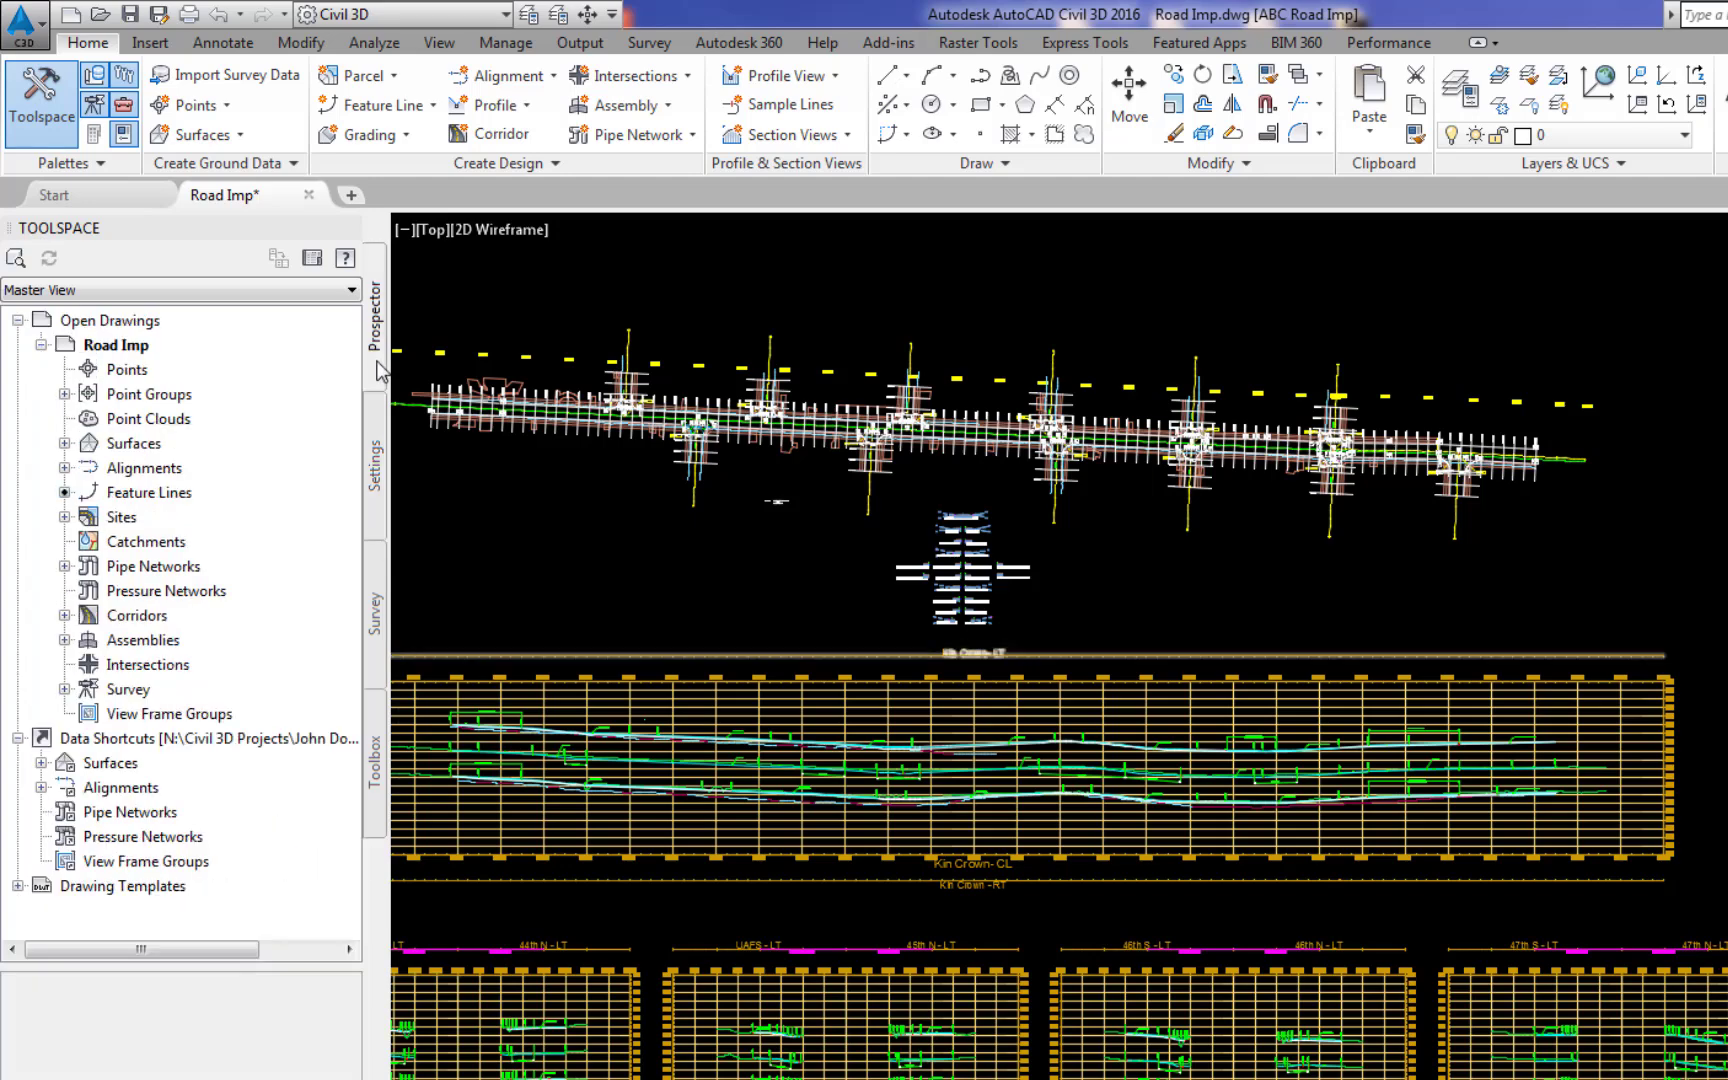
{"action": "left_click", "coordinate": [64, 615]}
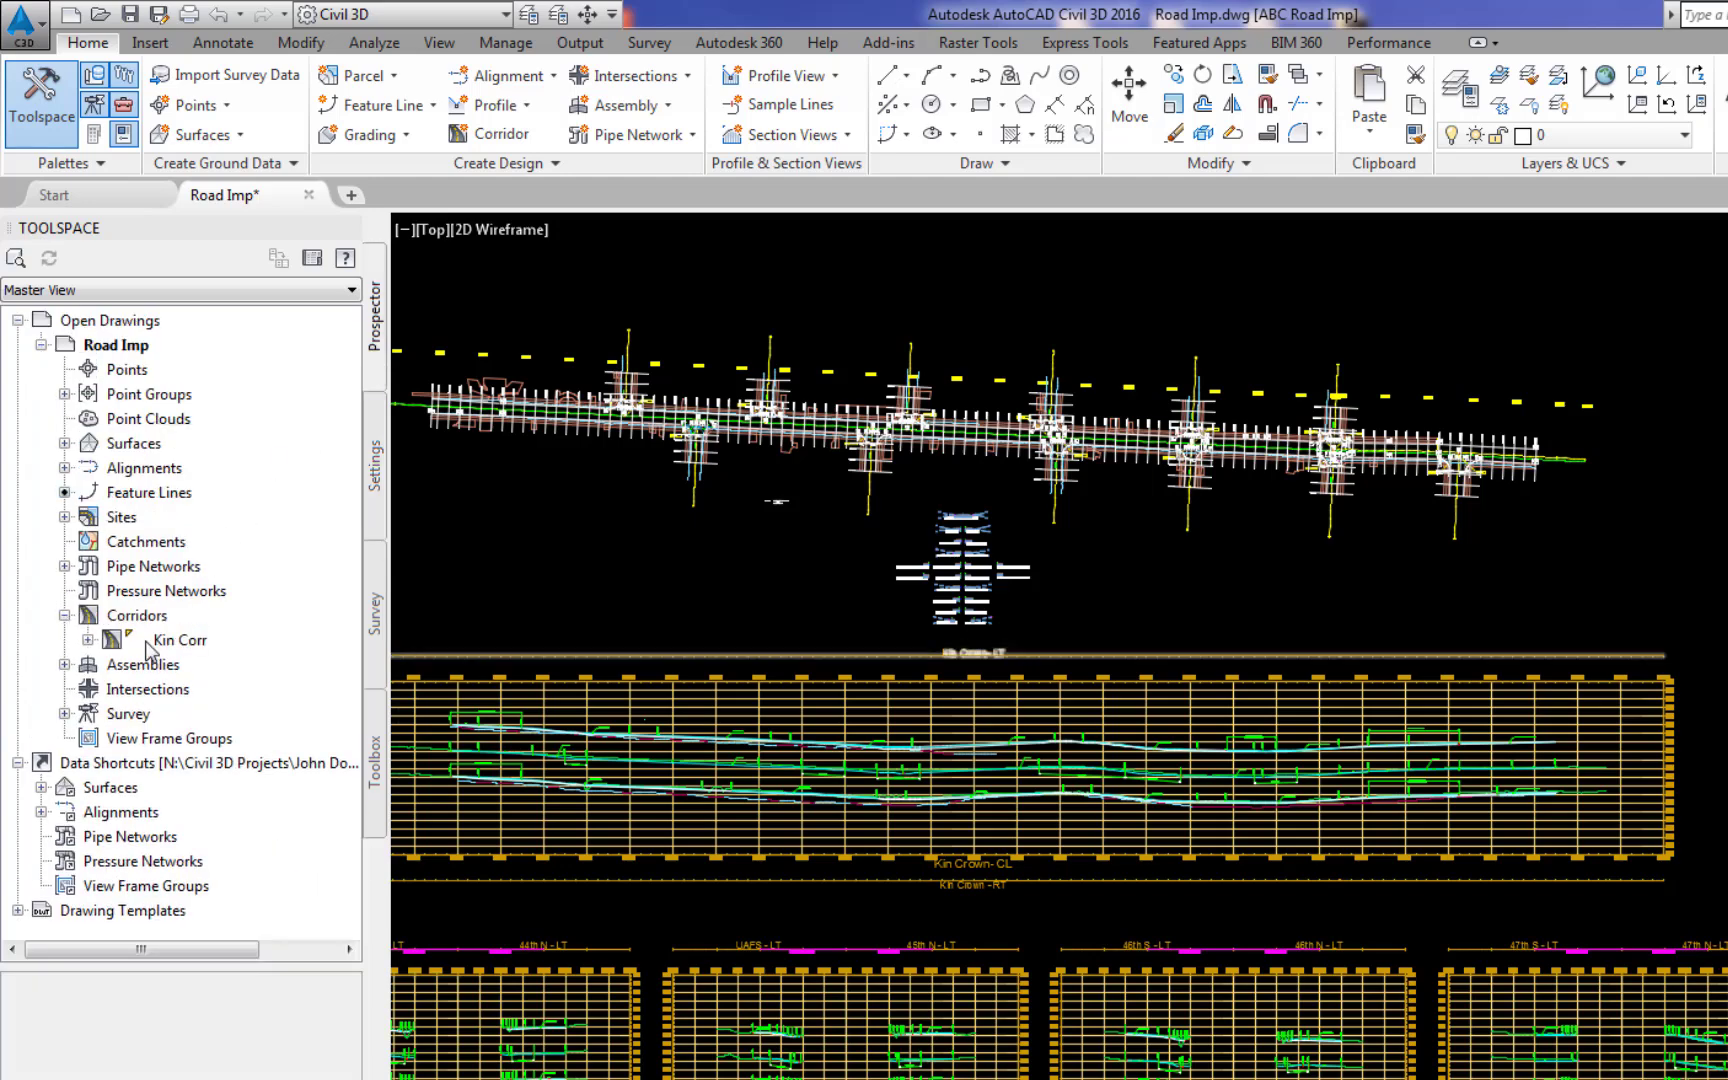
{"action": "right_click", "coordinate": [176, 645]}
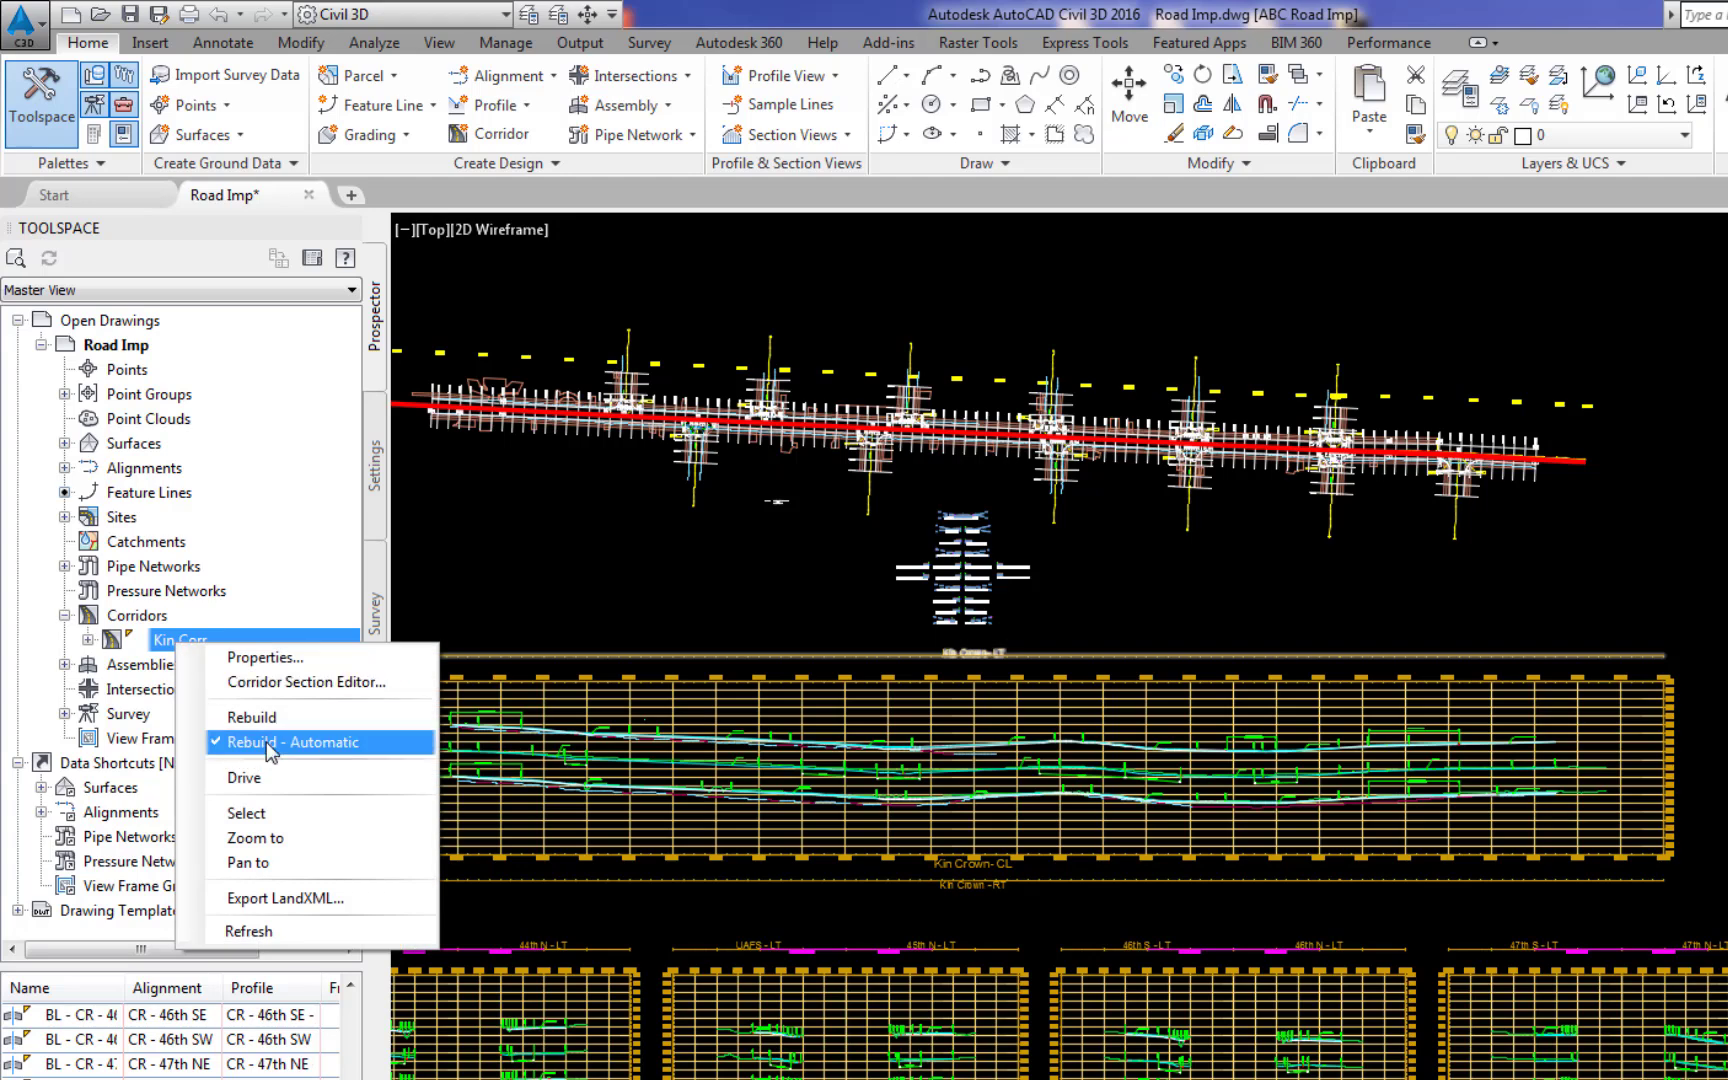
{"action": "left_click", "coordinate": [252, 718]}
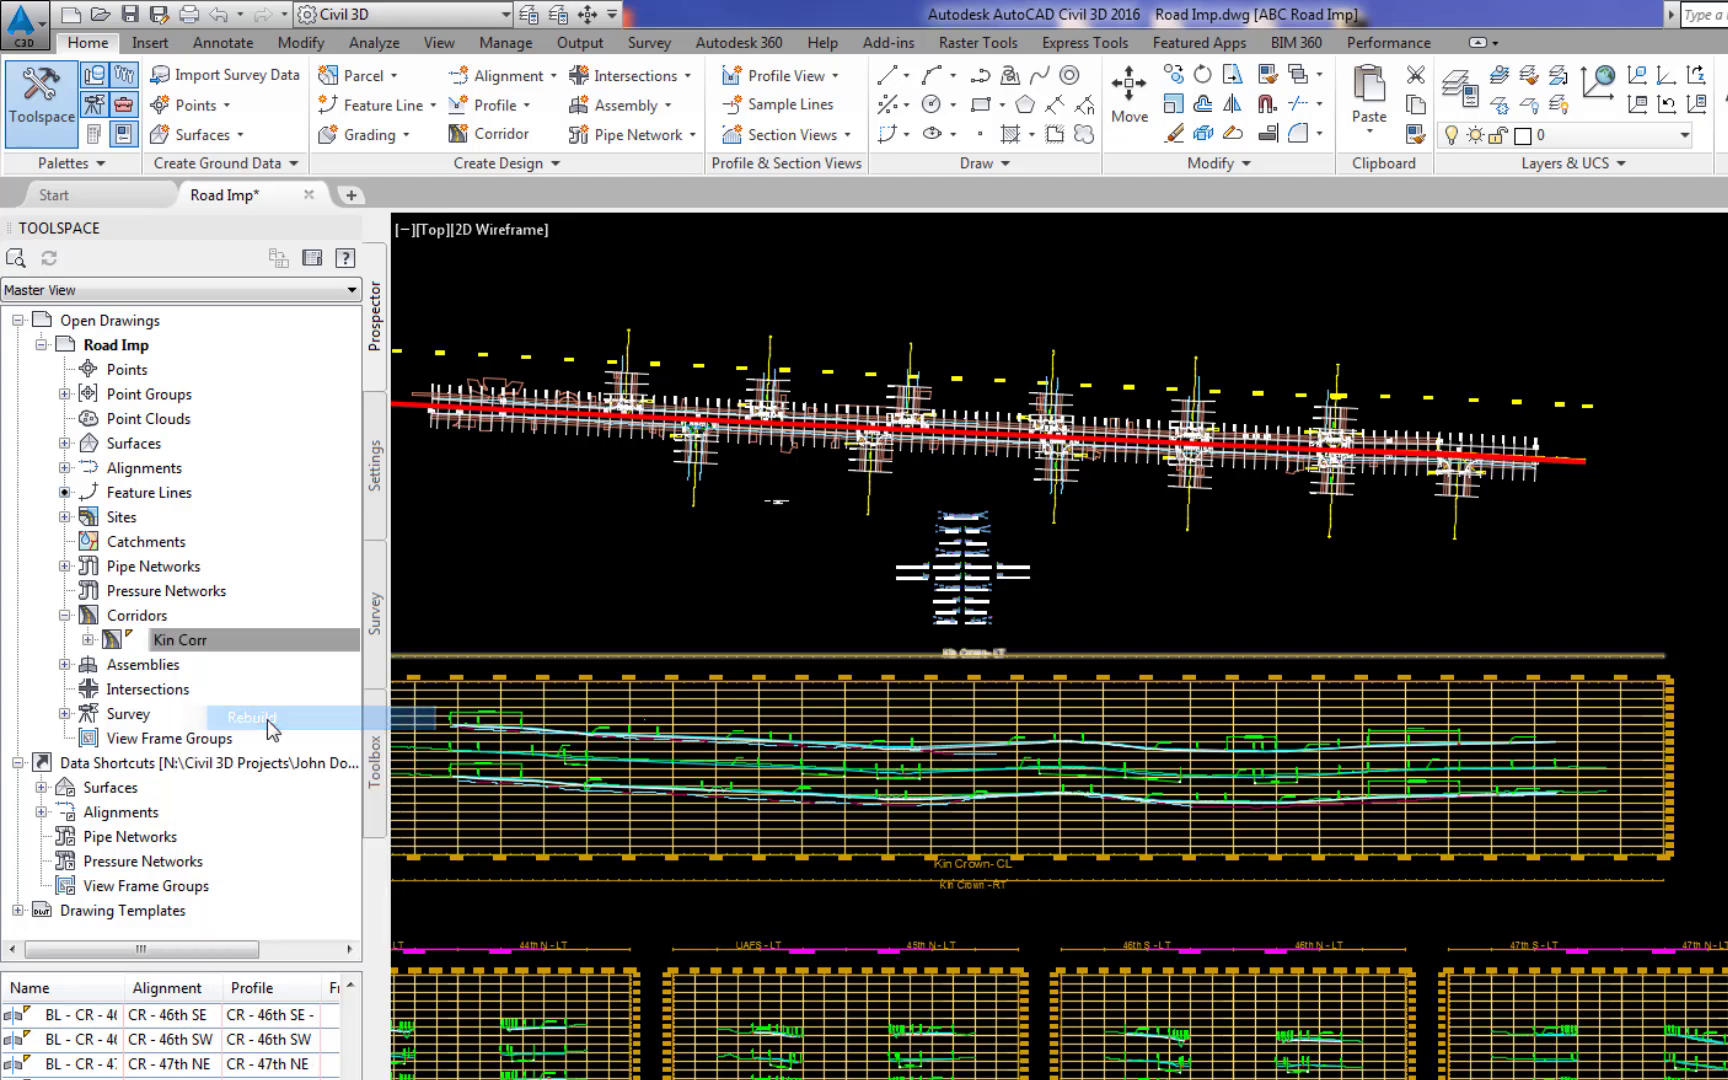
Start computing materials for the Kin Crown alignment with sample line group SLG-Kin Crown- Road
{"action": "left_click", "coordinate": [375, 42]}
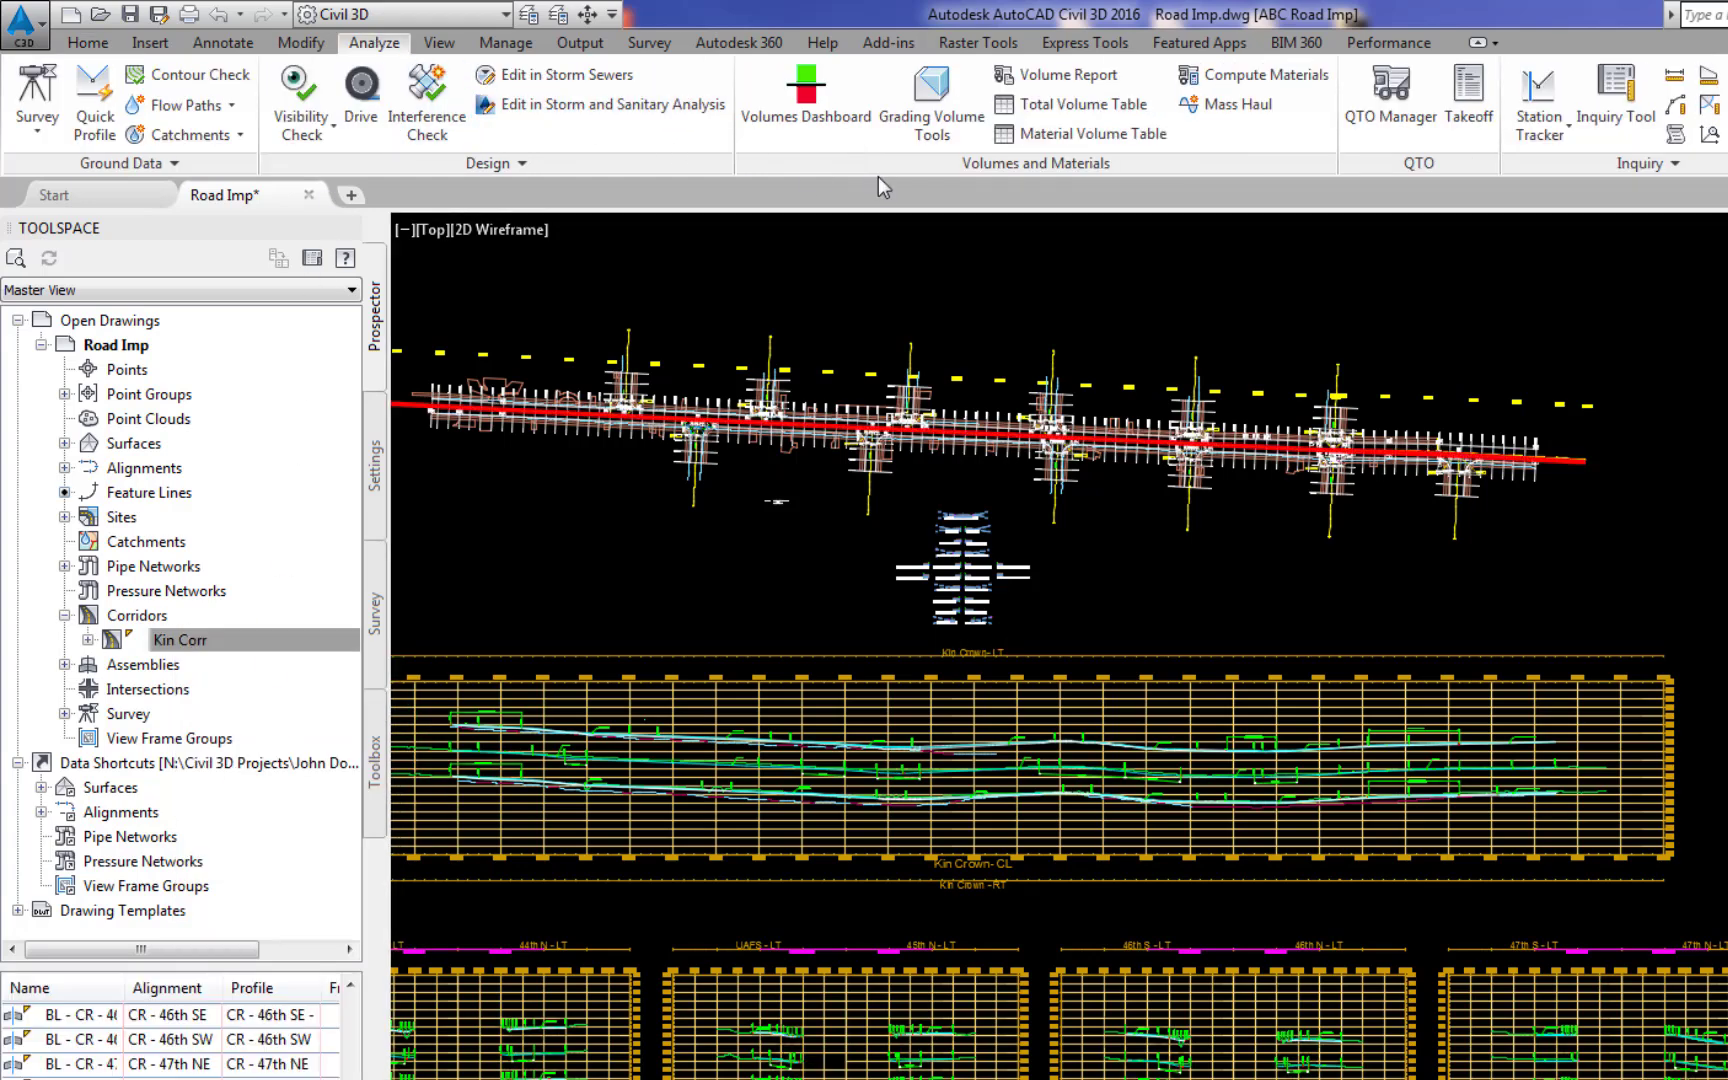
{"action": "left_click", "coordinate": [1247, 73]}
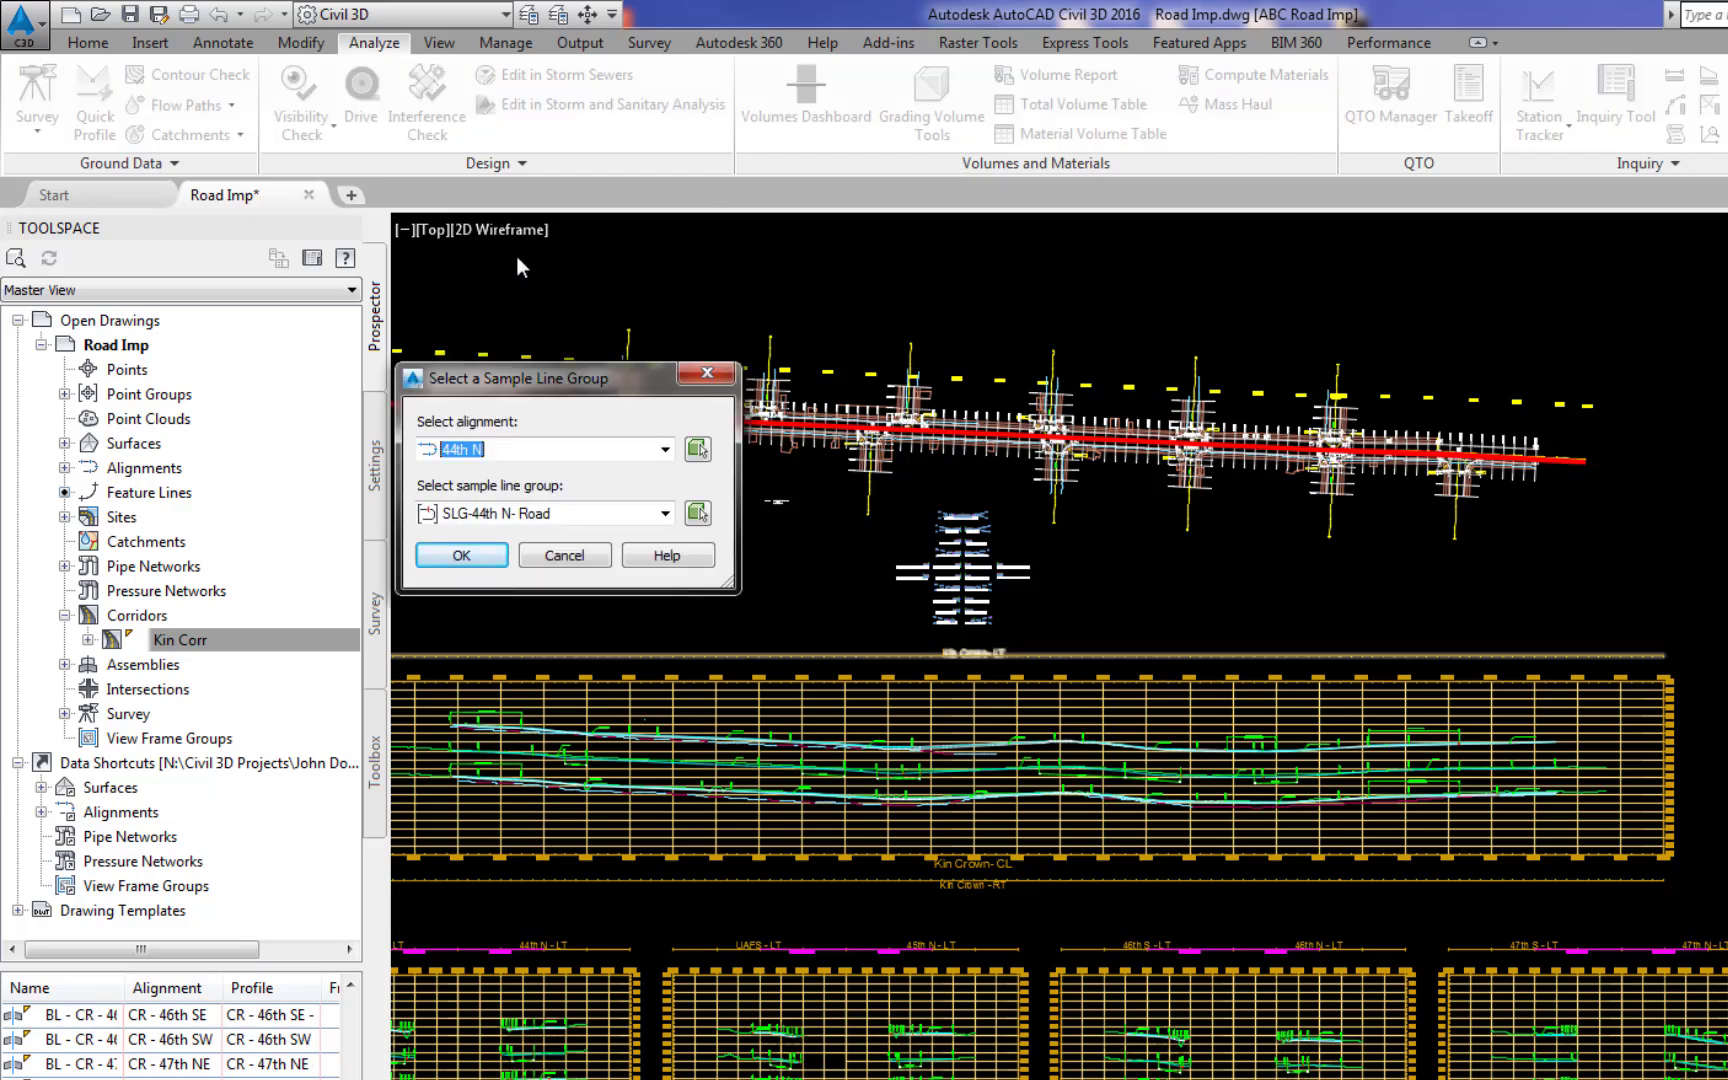
{"action": "left_click", "coordinate": [665, 449]}
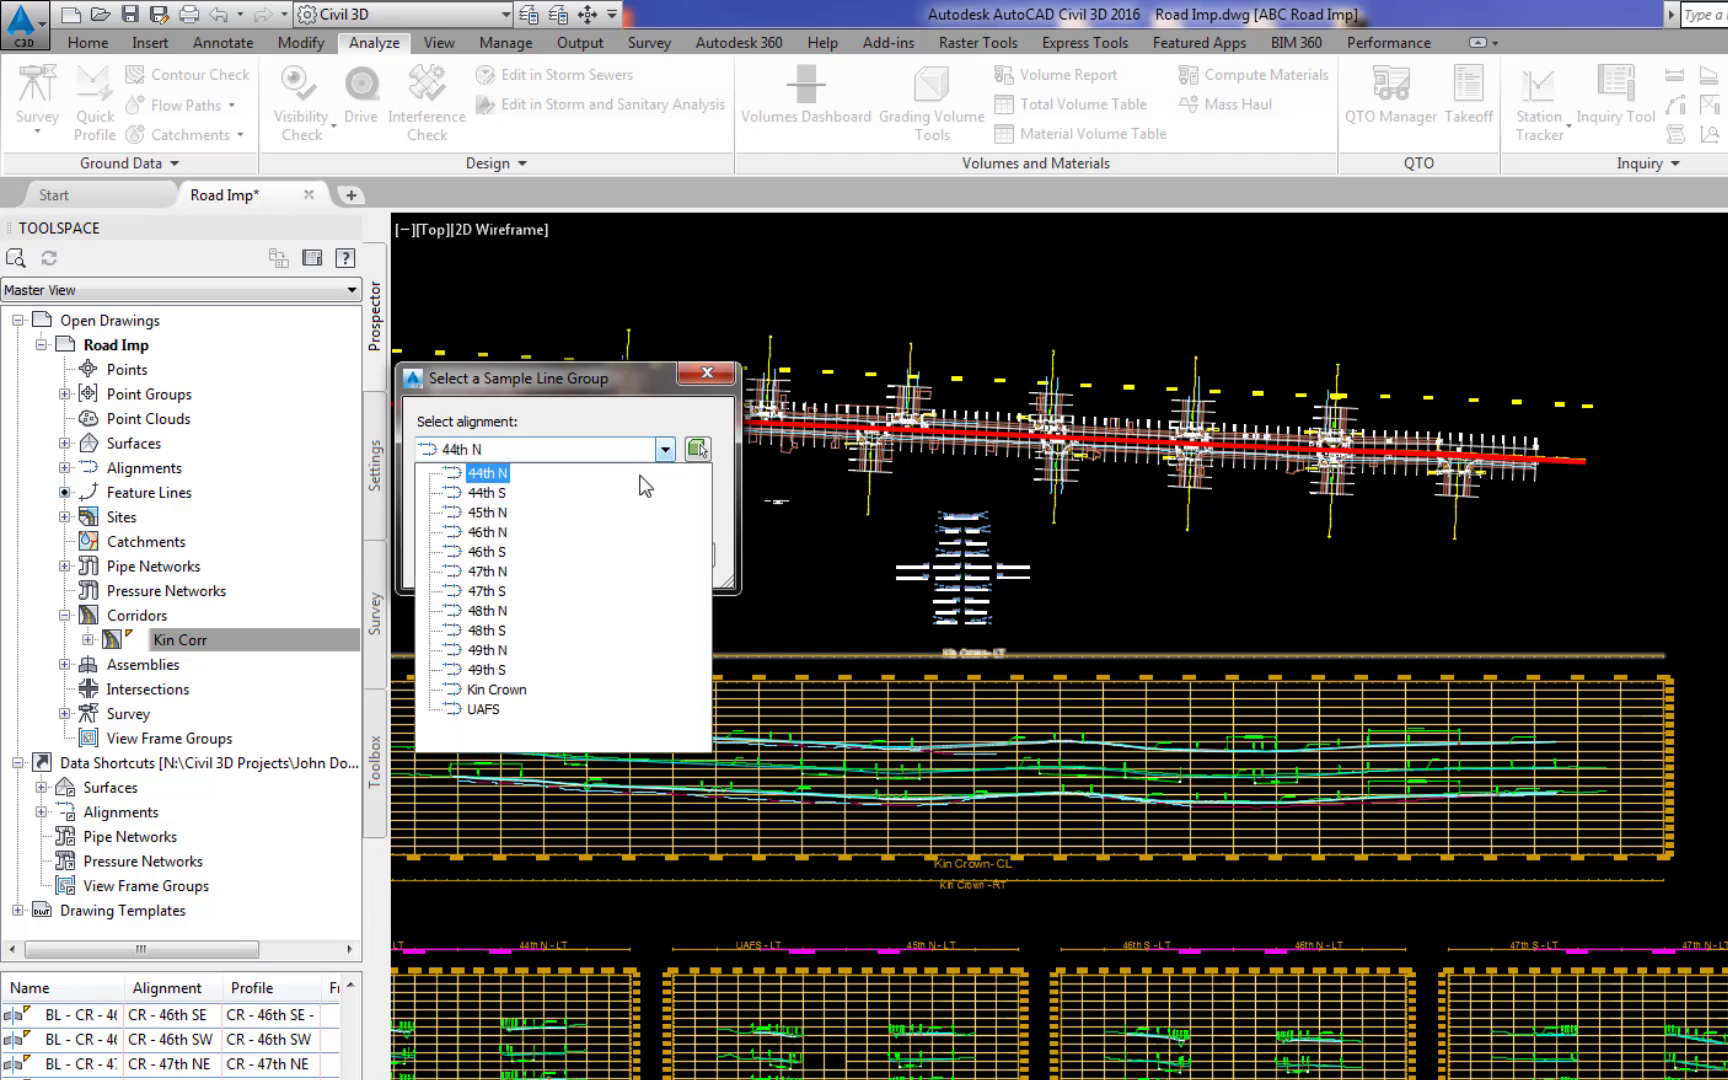
{"action": "left_click", "coordinate": [518, 688]}
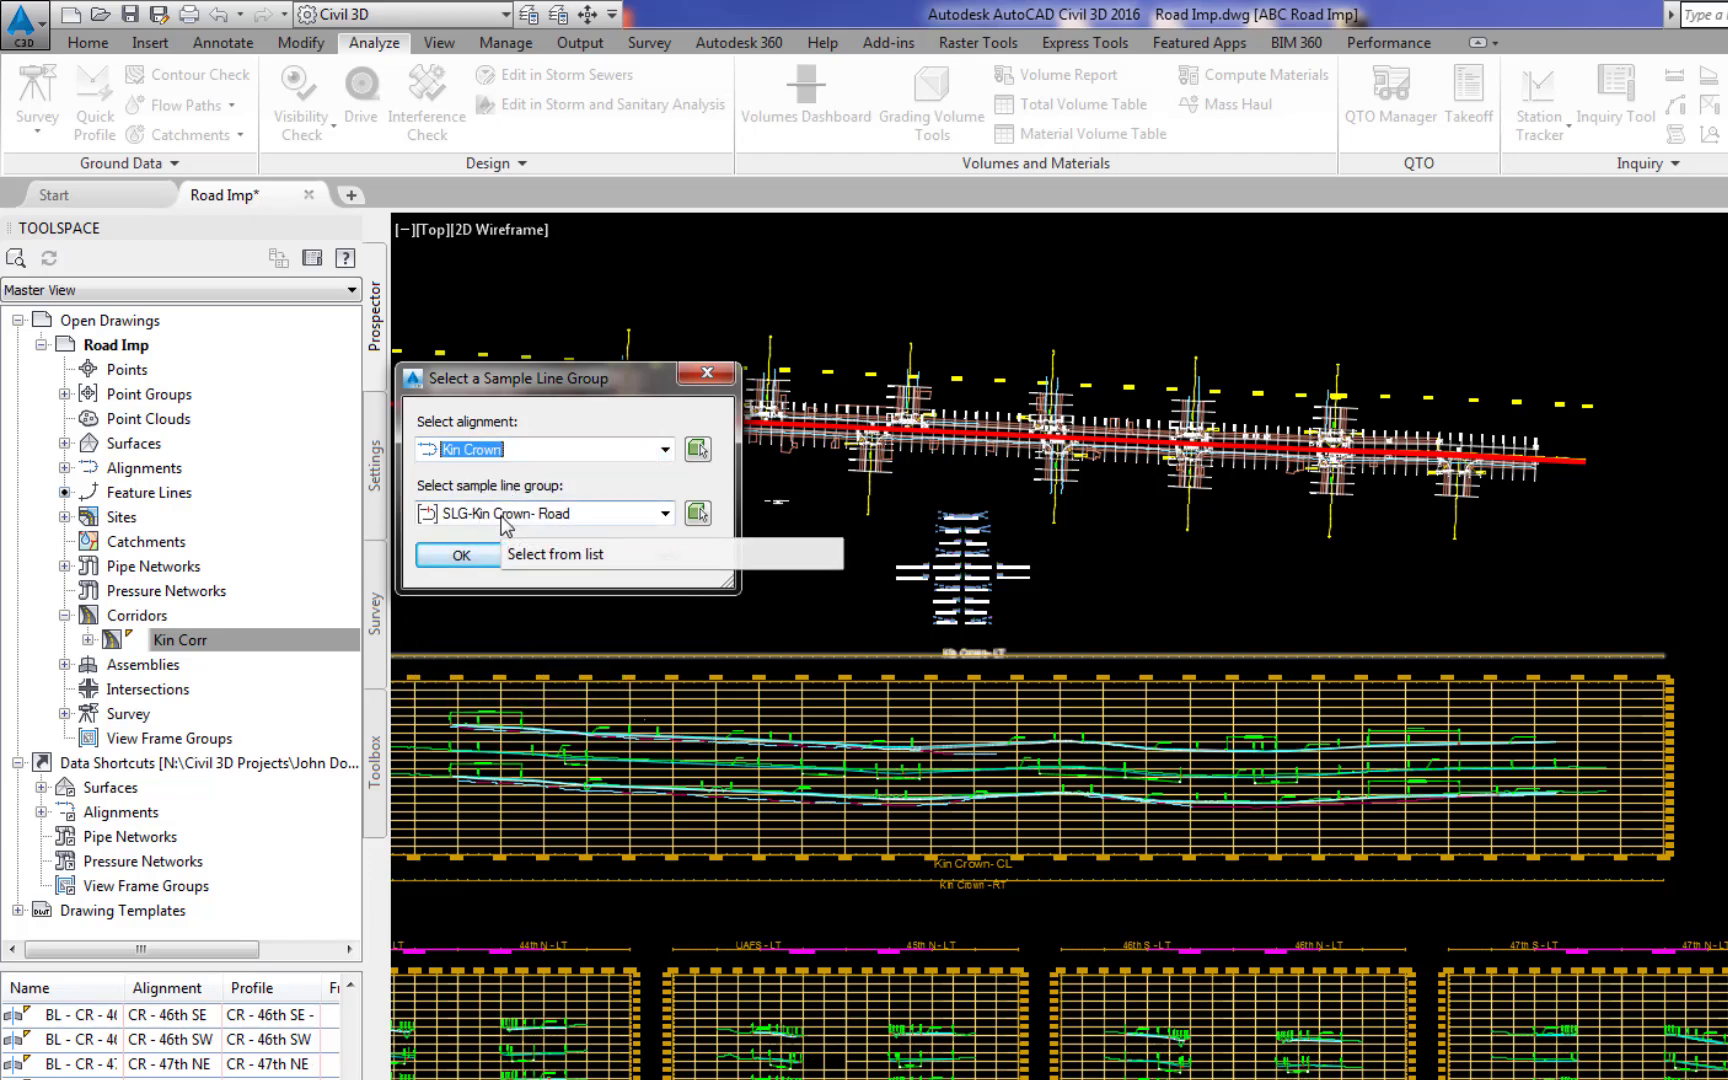
{"action": "left_click", "coordinate": [465, 557]}
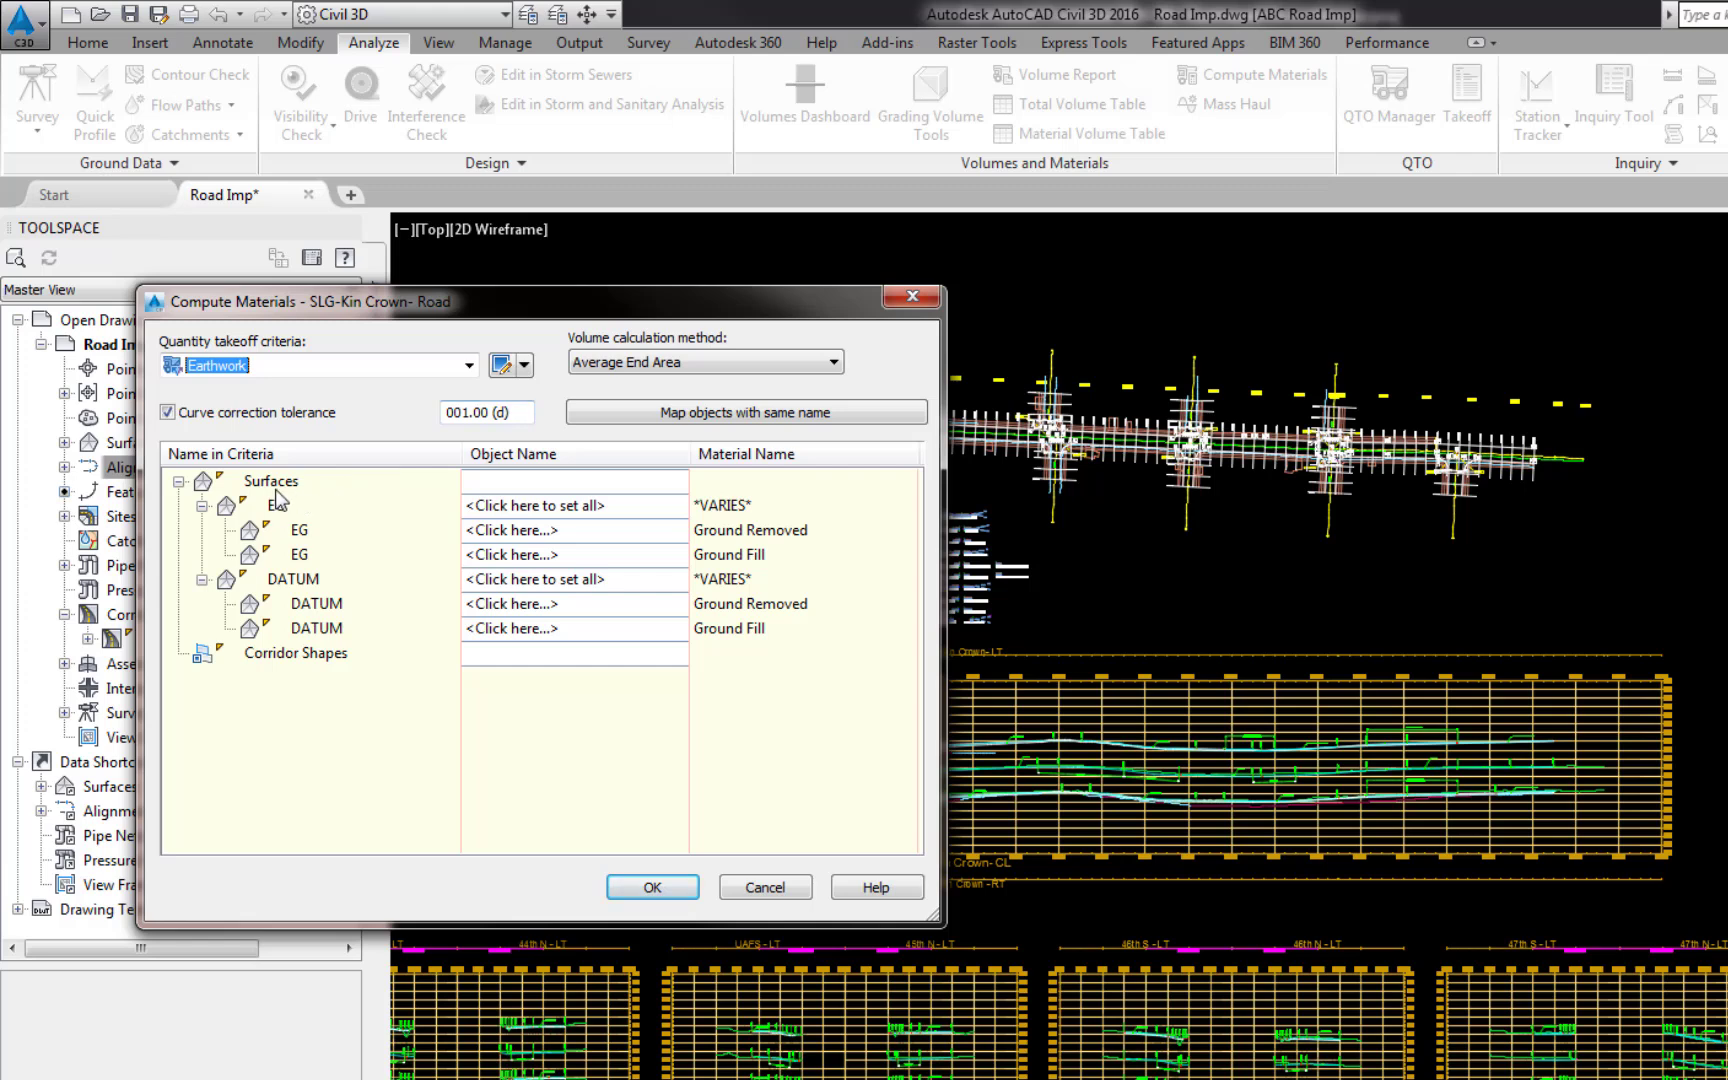
Map all EG surfaces to Exist Surface w-Aerial and all DATUM surfaces to Kin Corr Kin Datum Surface, and compute the materials
{"action": "left_click", "coordinate": [513, 515]}
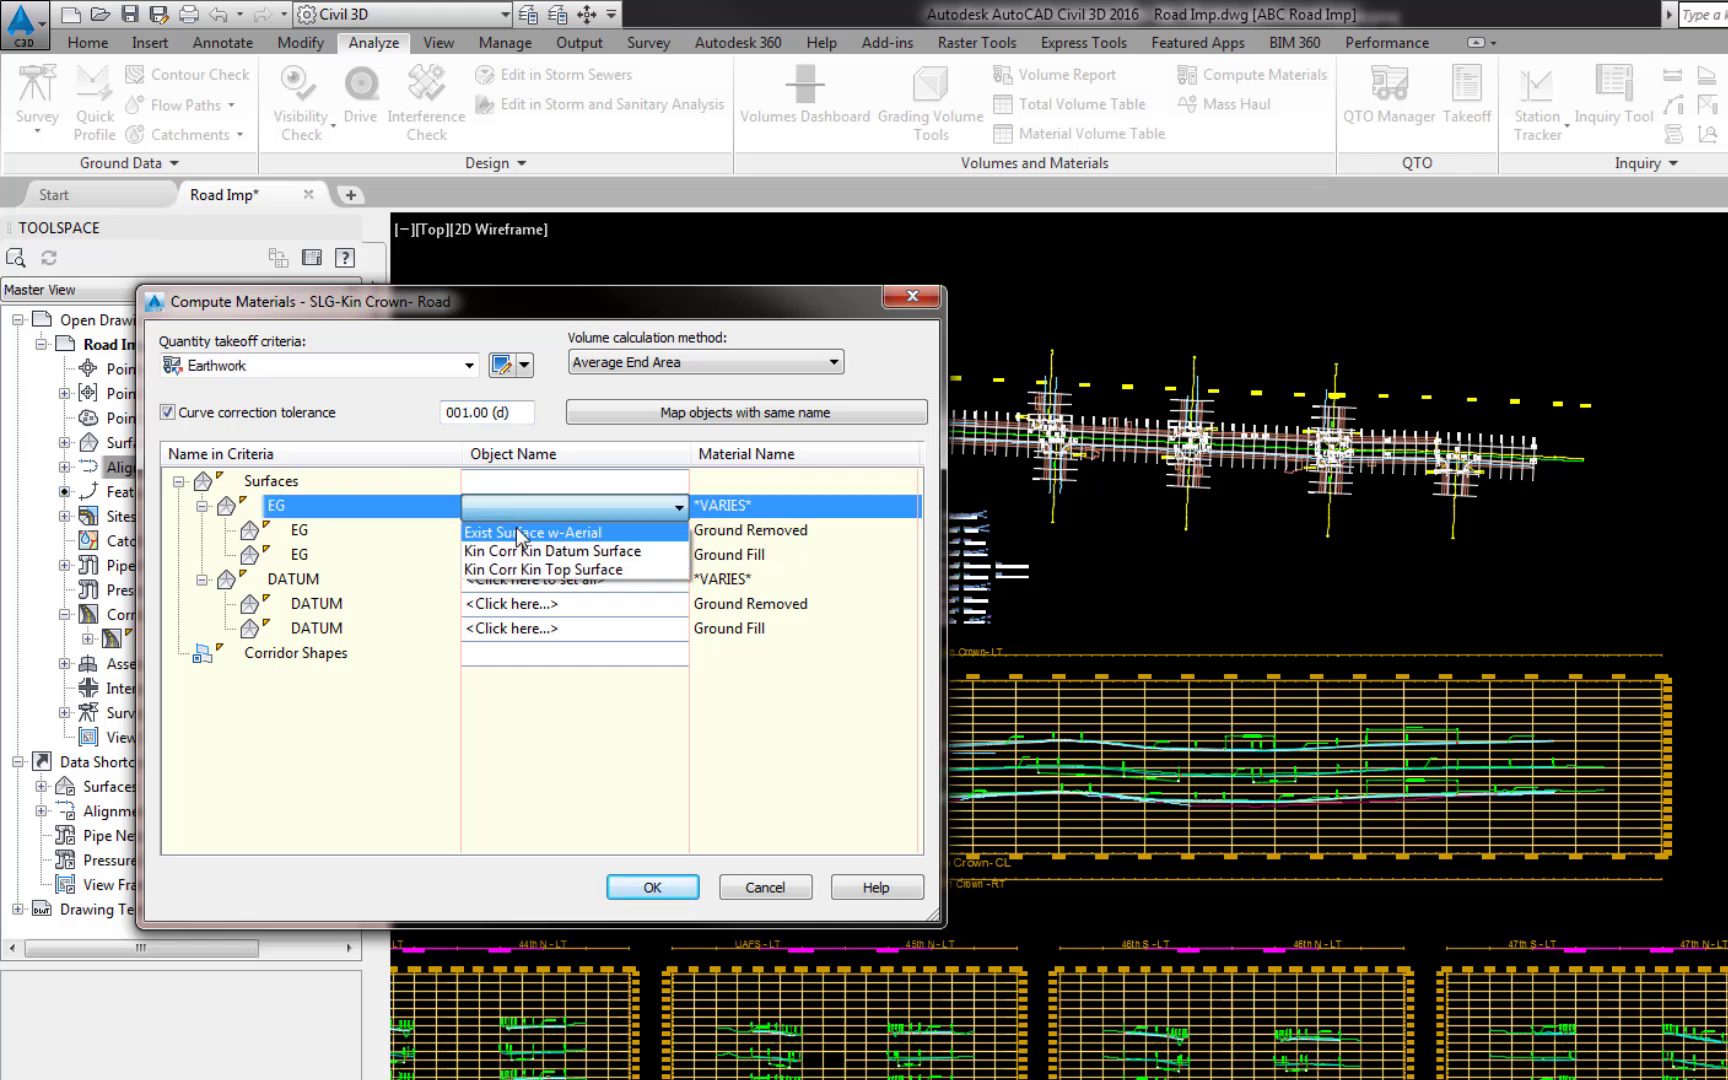
{"action": "left_click", "coordinate": [516, 533]}
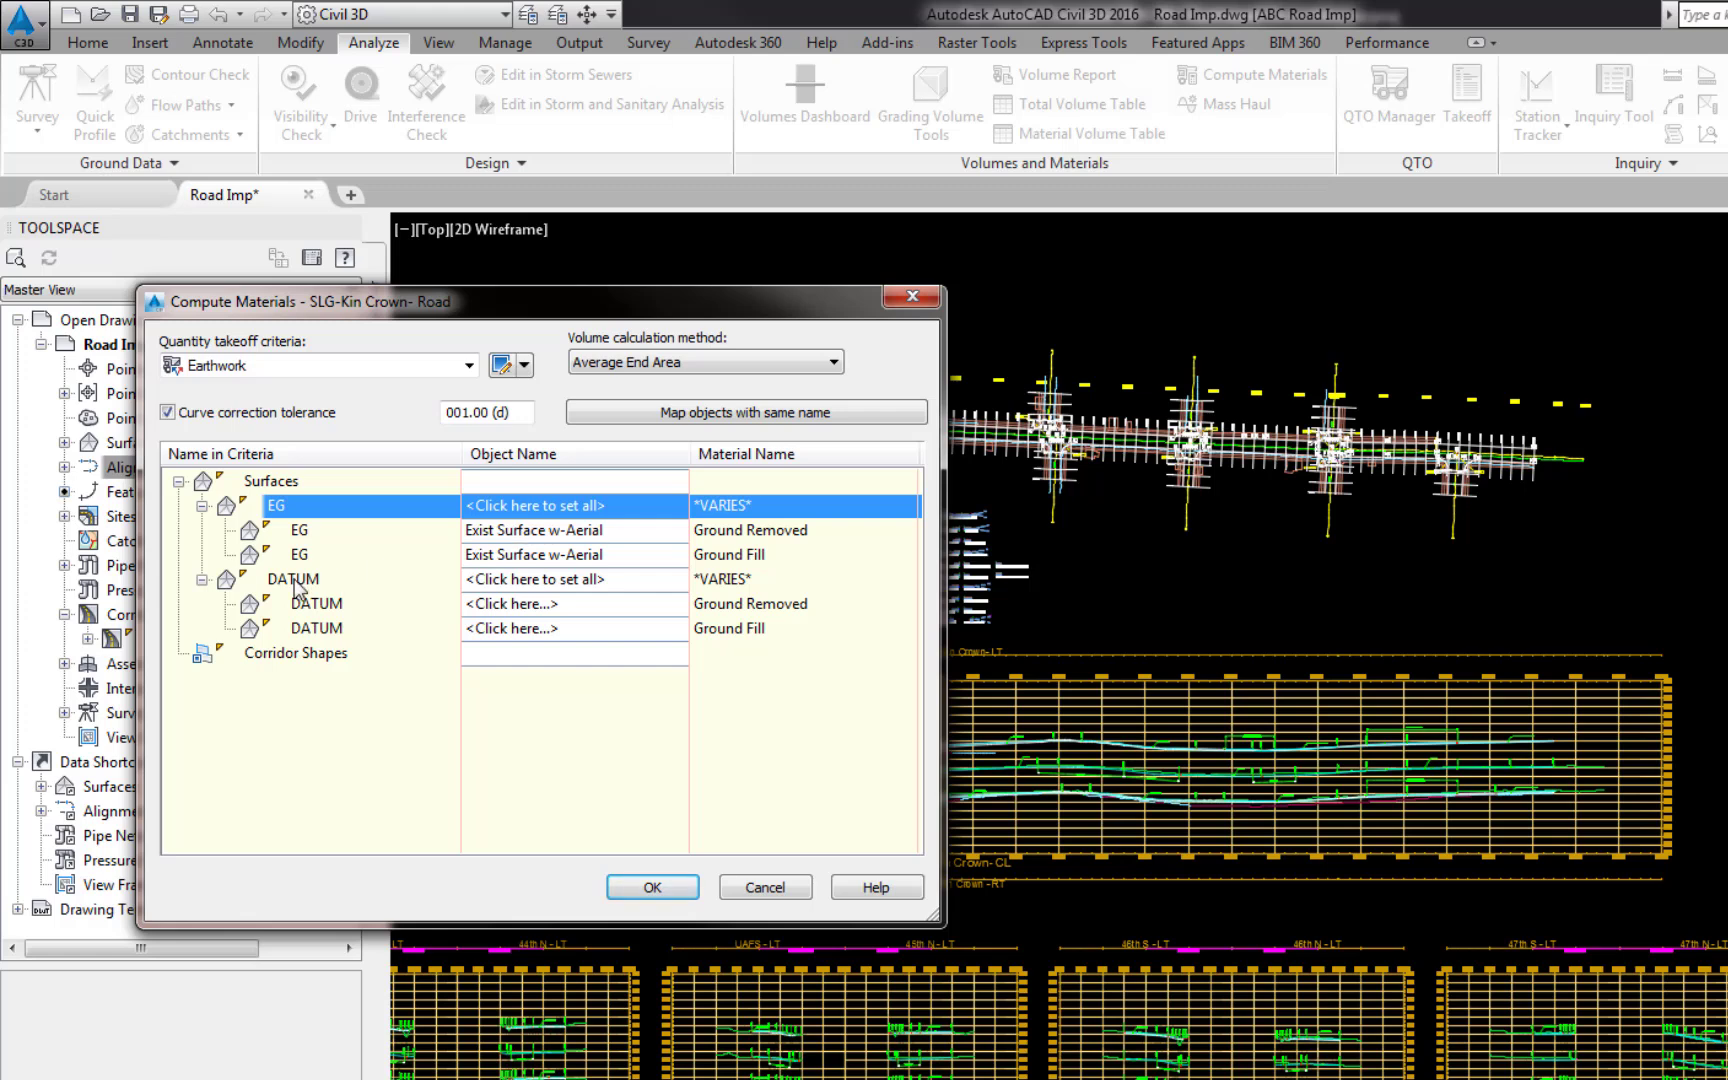
{"action": "left_click", "coordinate": [553, 580]}
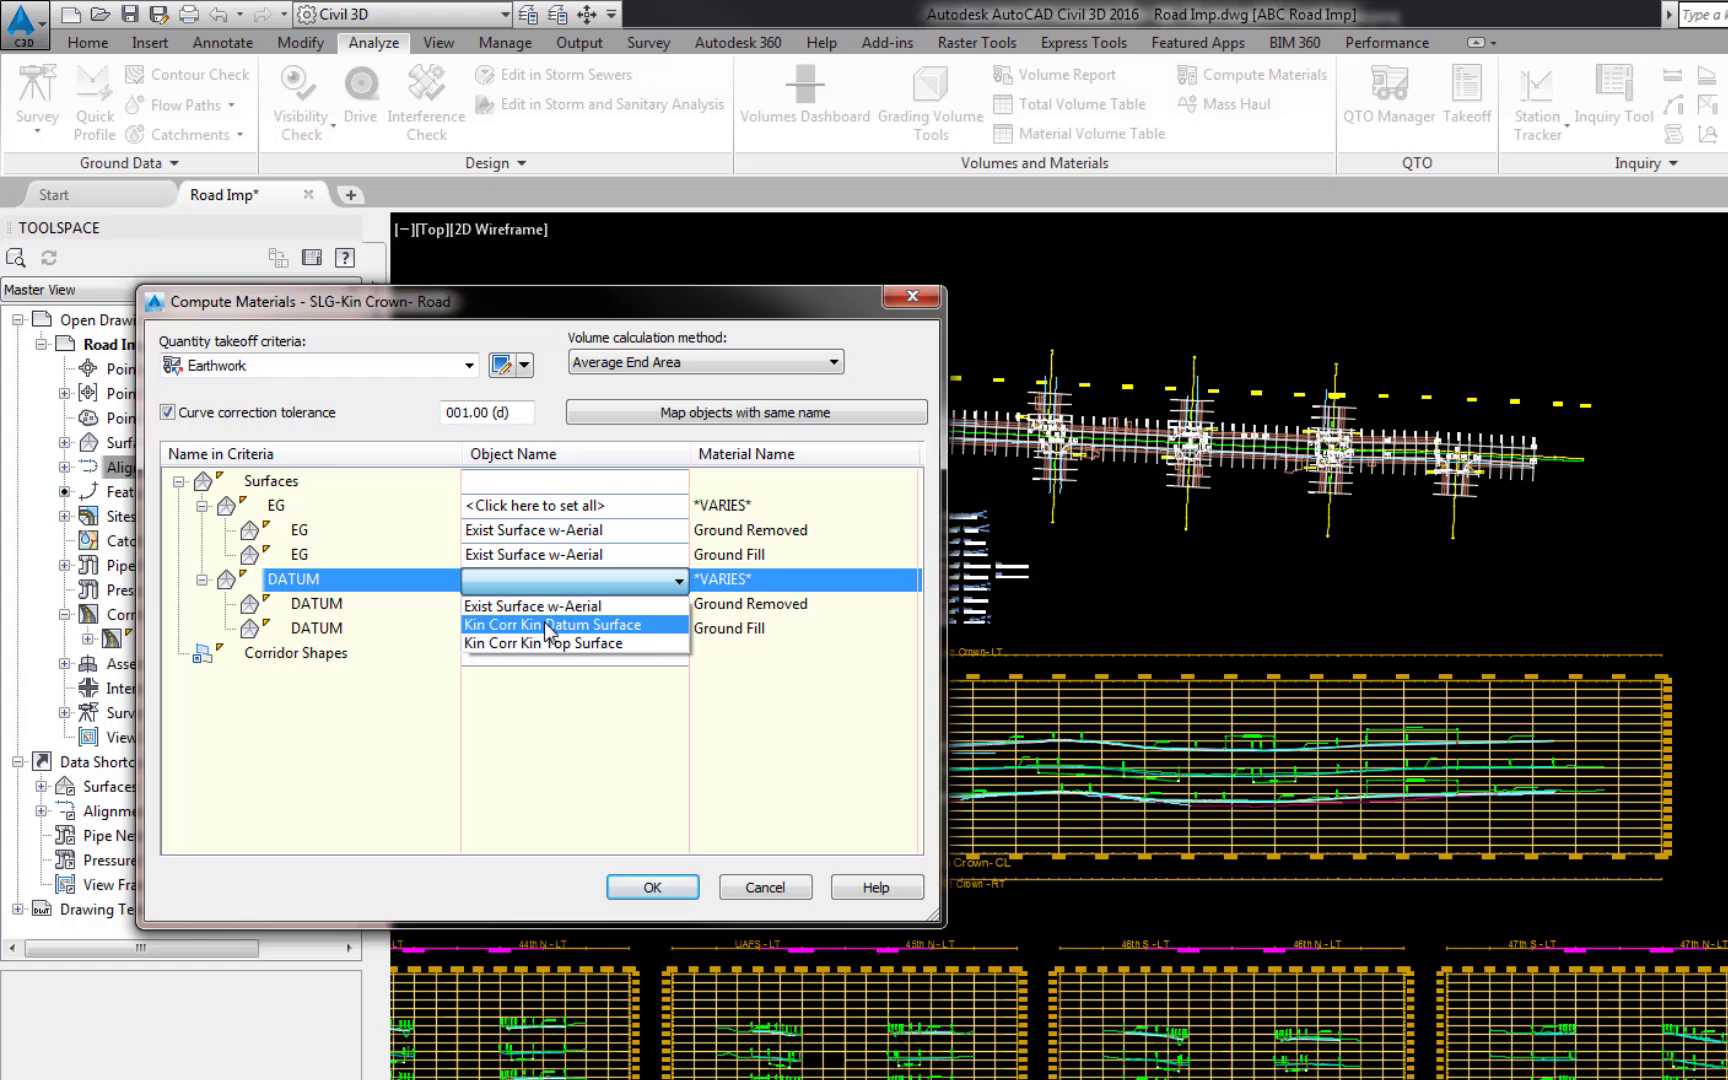
{"action": "left_click", "coordinate": [548, 626]}
{"action": "left_click", "coordinate": [655, 897]}
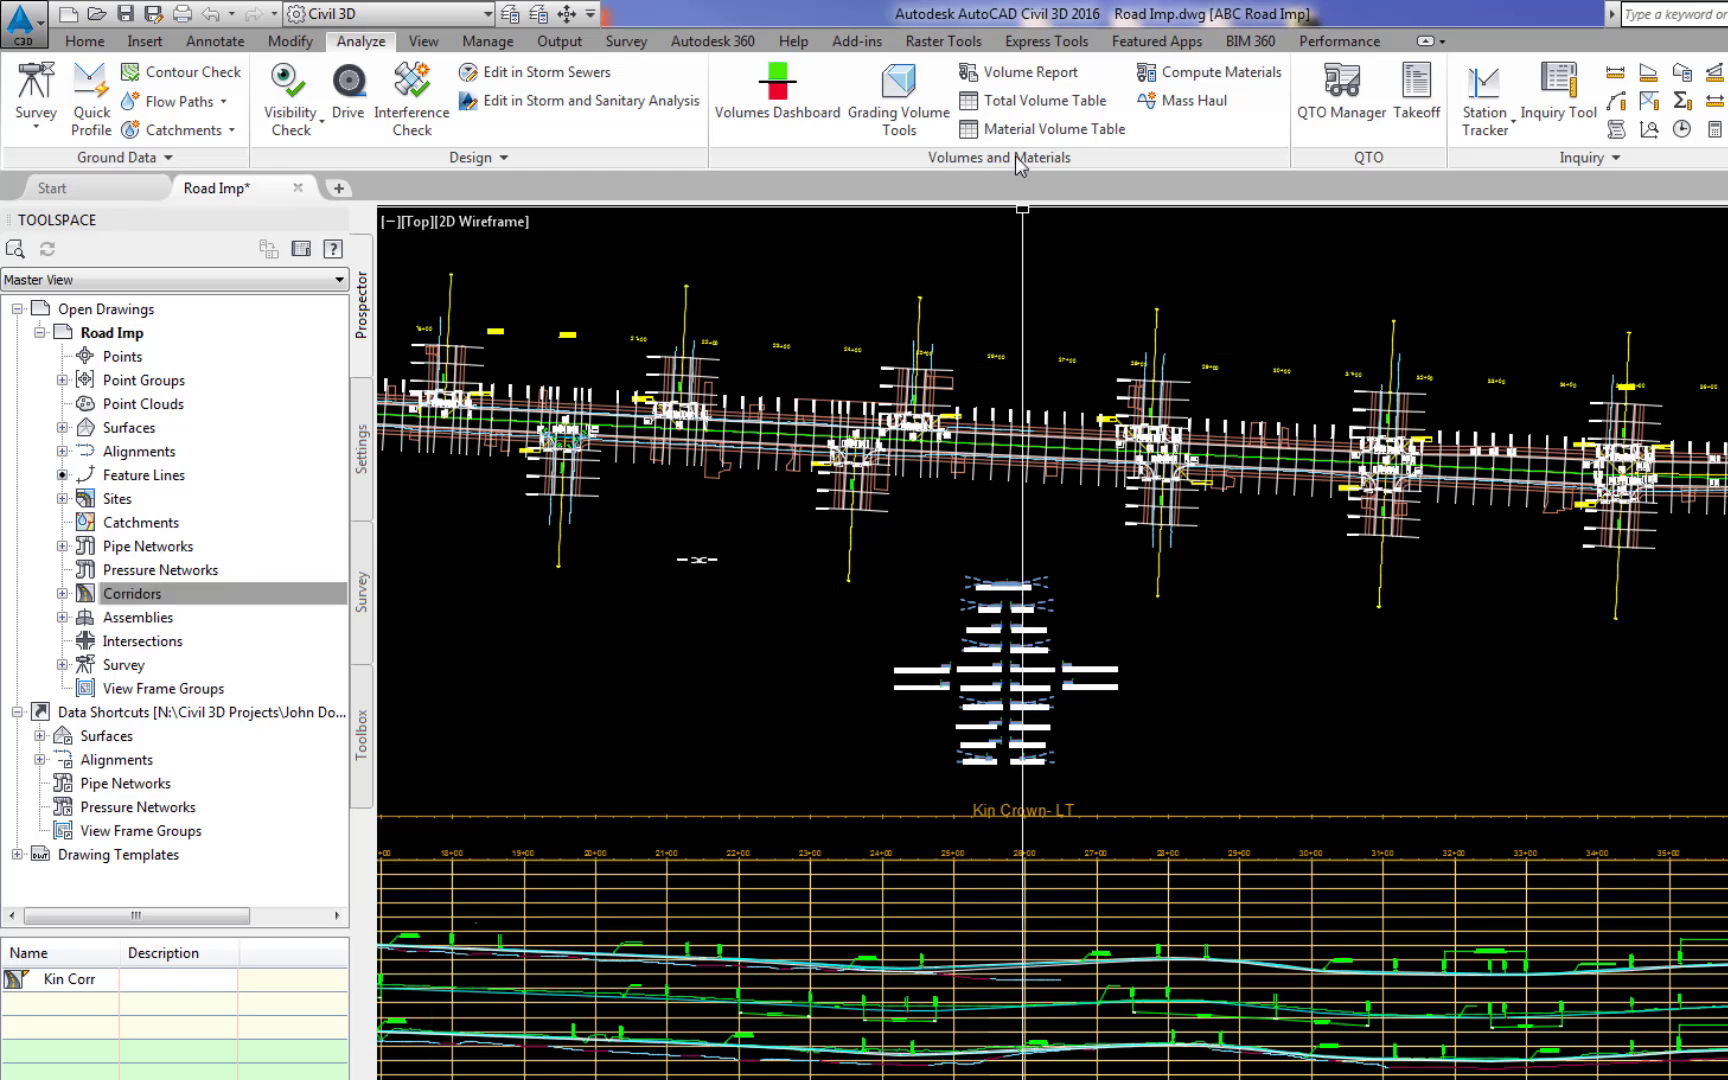
Create a total volume table for the Kin Crown alignment and place it just right of the Kin Crown profile view
{"action": "left_click", "coordinate": [1040, 98]}
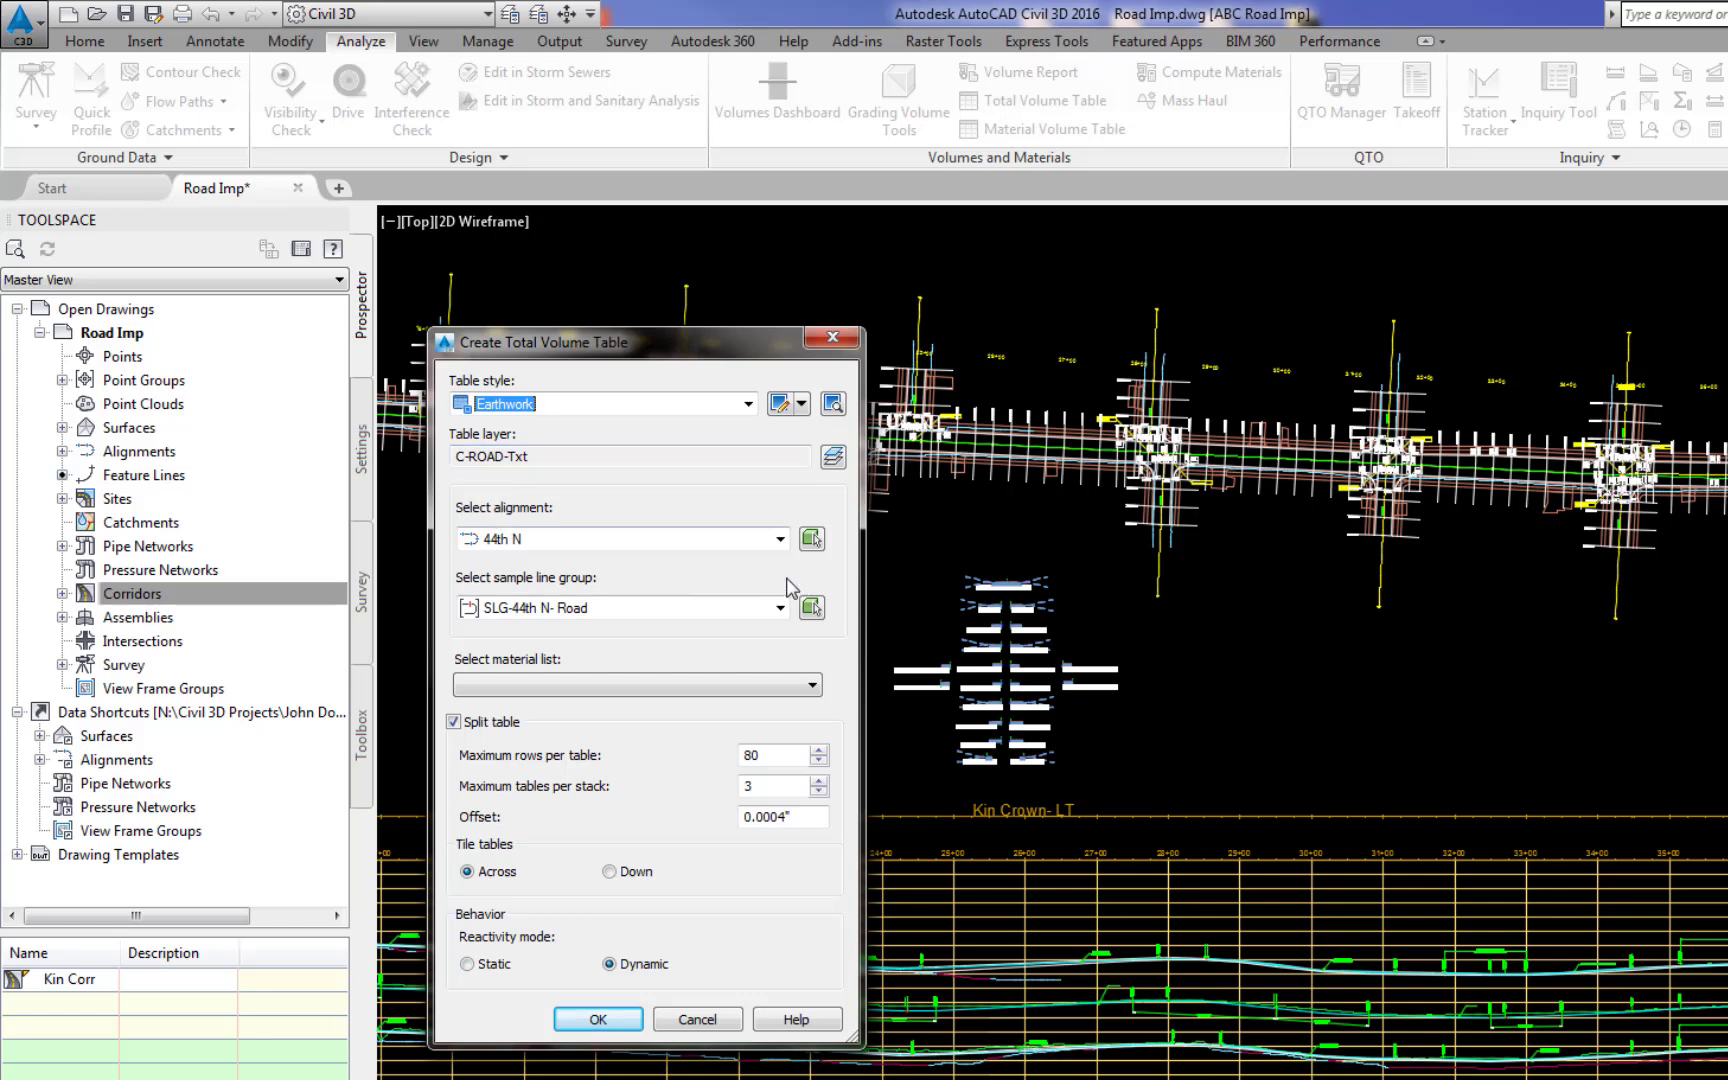
{"action": "left_click", "coordinate": [780, 539]}
{"action": "left_click", "coordinate": [530, 770]}
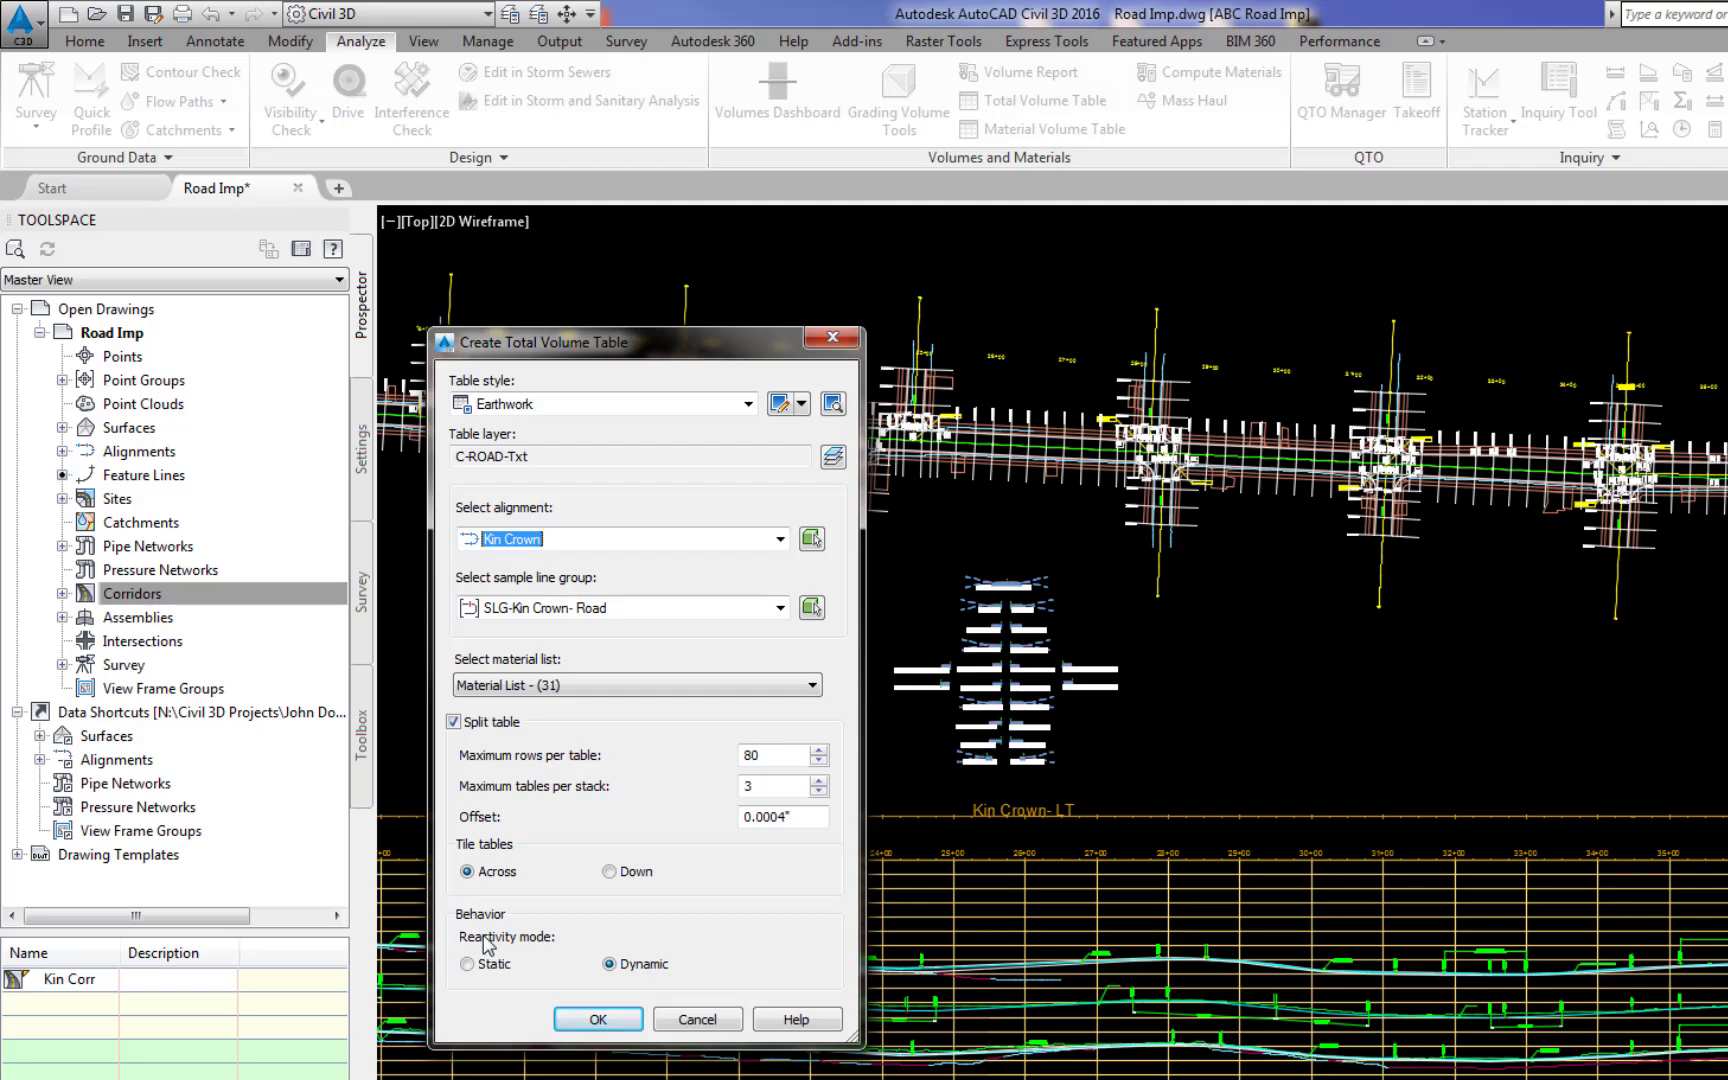
{"action": "left_click", "coordinate": [609, 1016]}
{"action": "scroll", "coordinate": [1273, 701], "scroll_direction": "down", "scroll_amount": 5}
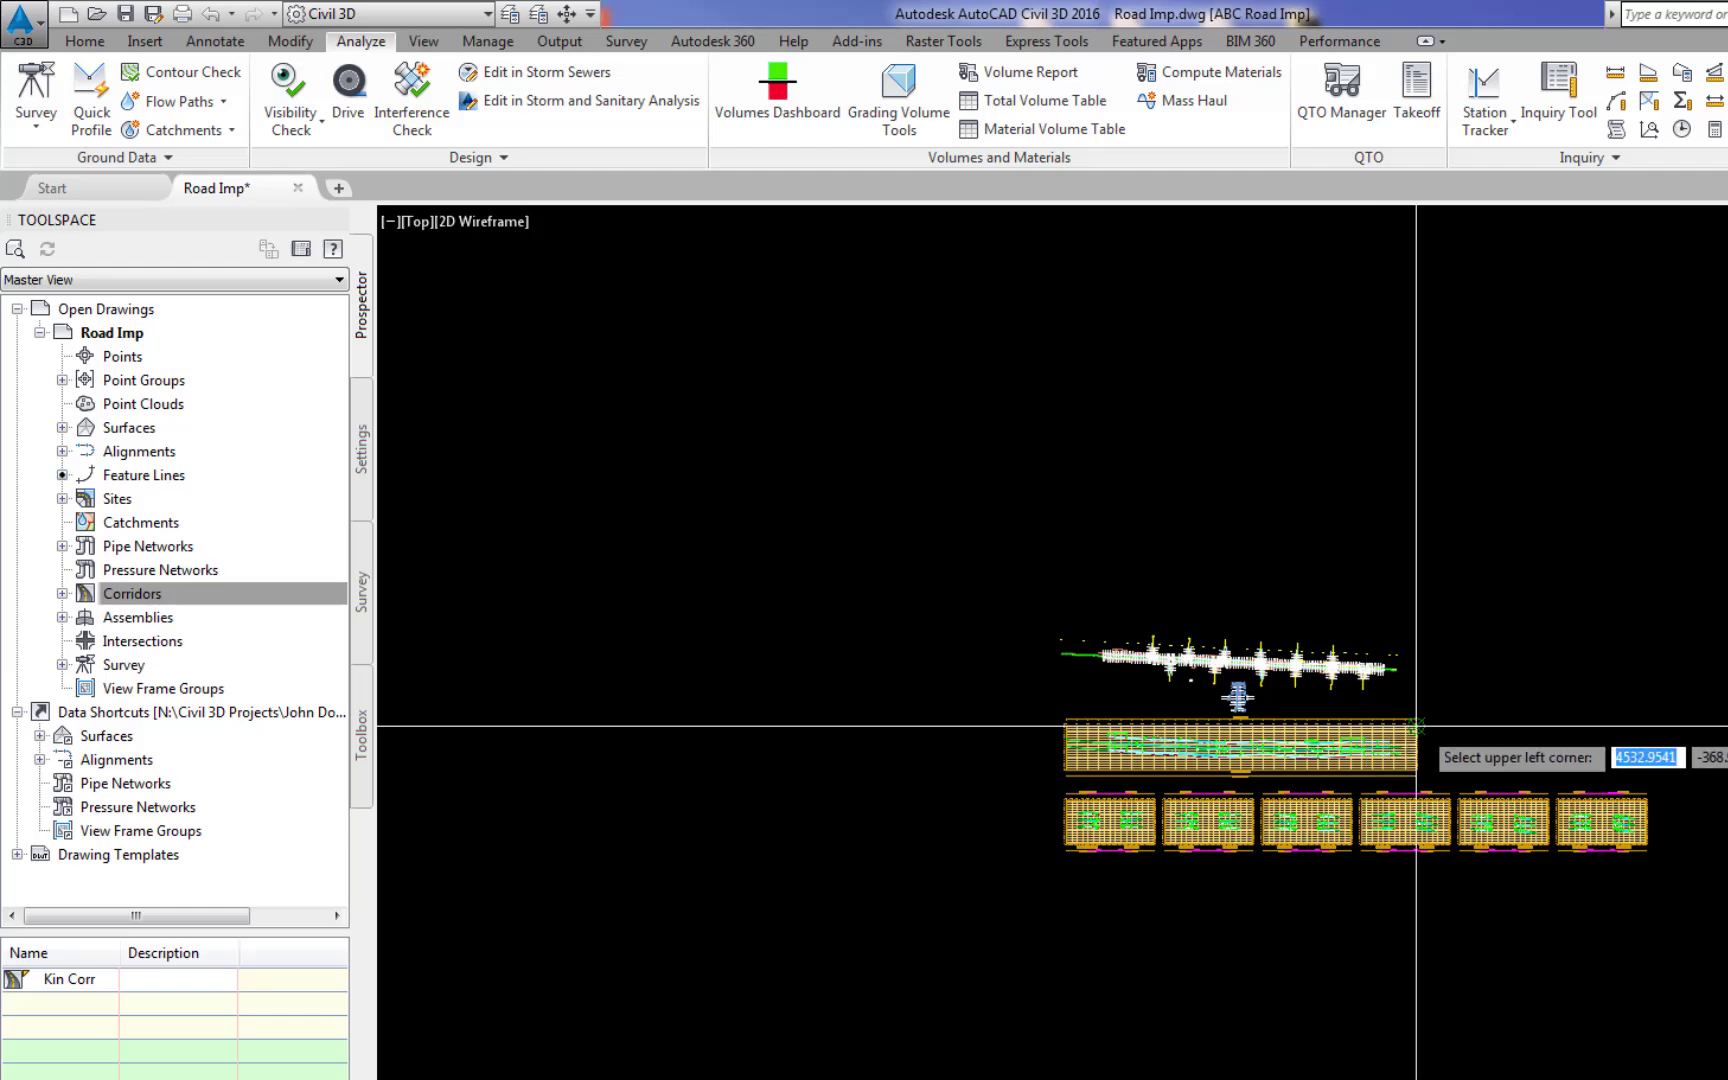
{"action": "scroll", "coordinate": [1420, 725], "scroll_direction": "up", "scroll_amount": 5}
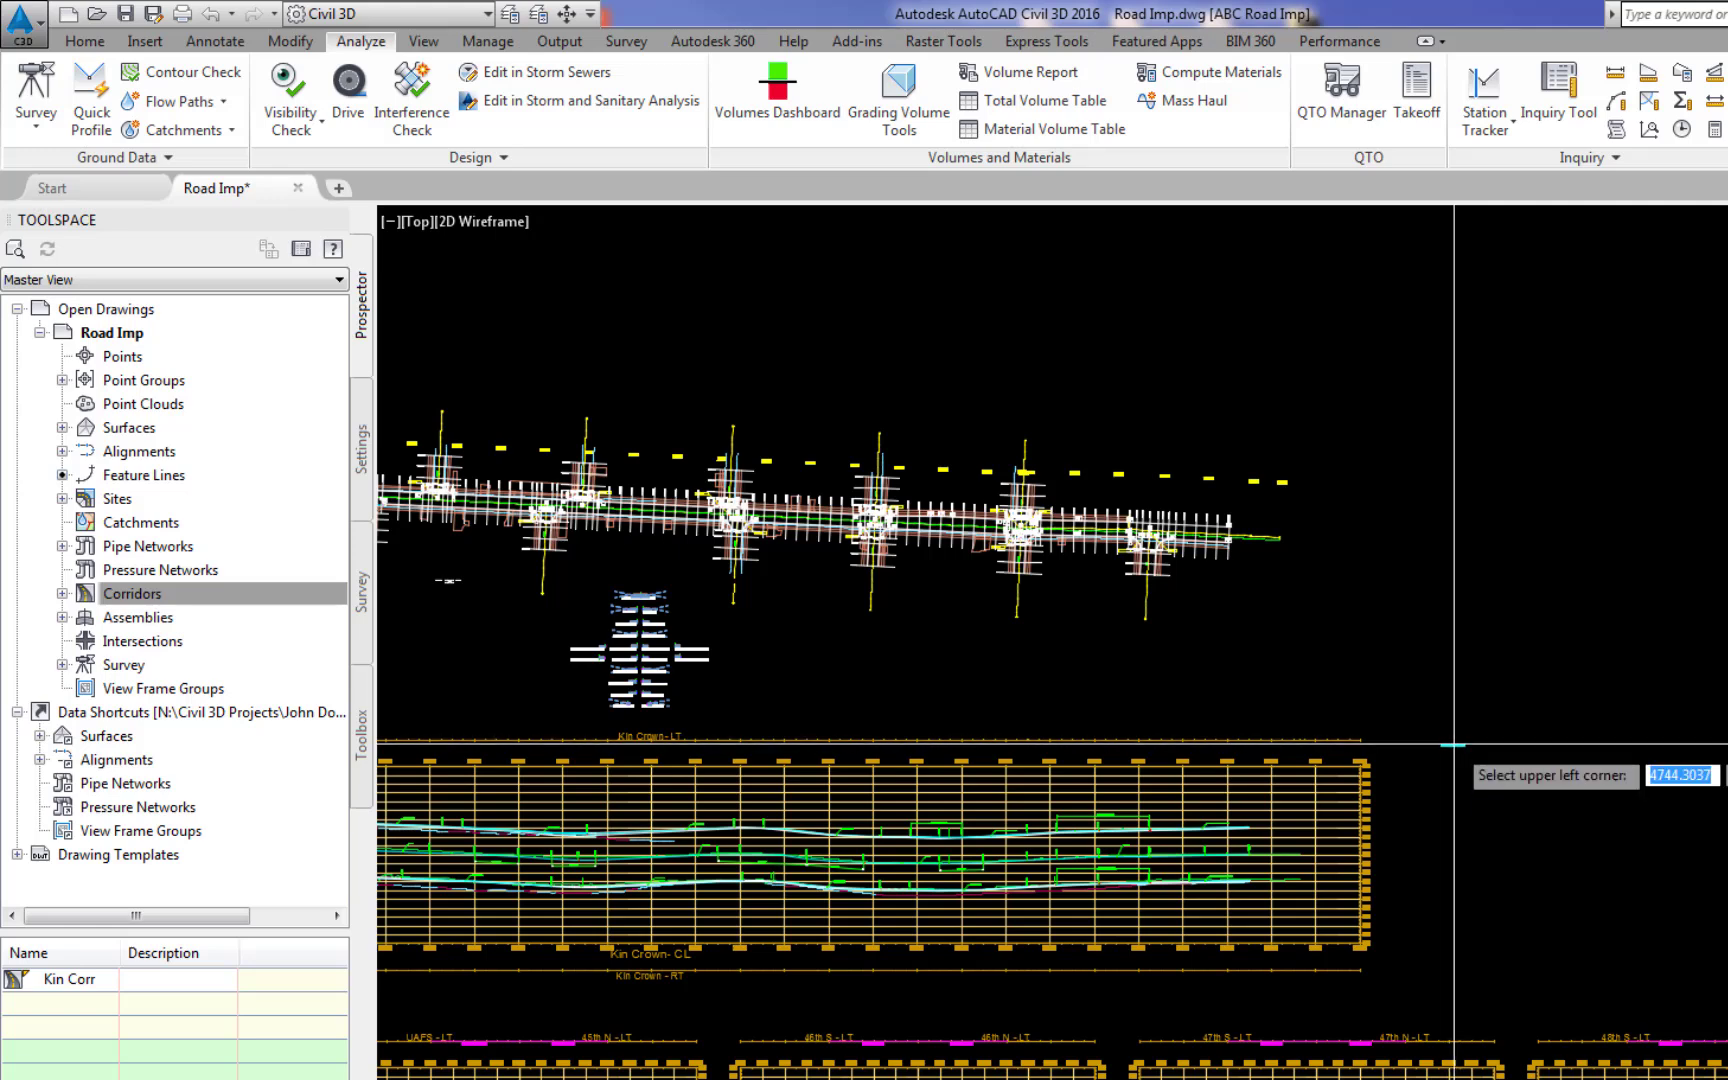
{"action": "left_click", "coordinate": [1455, 744]}
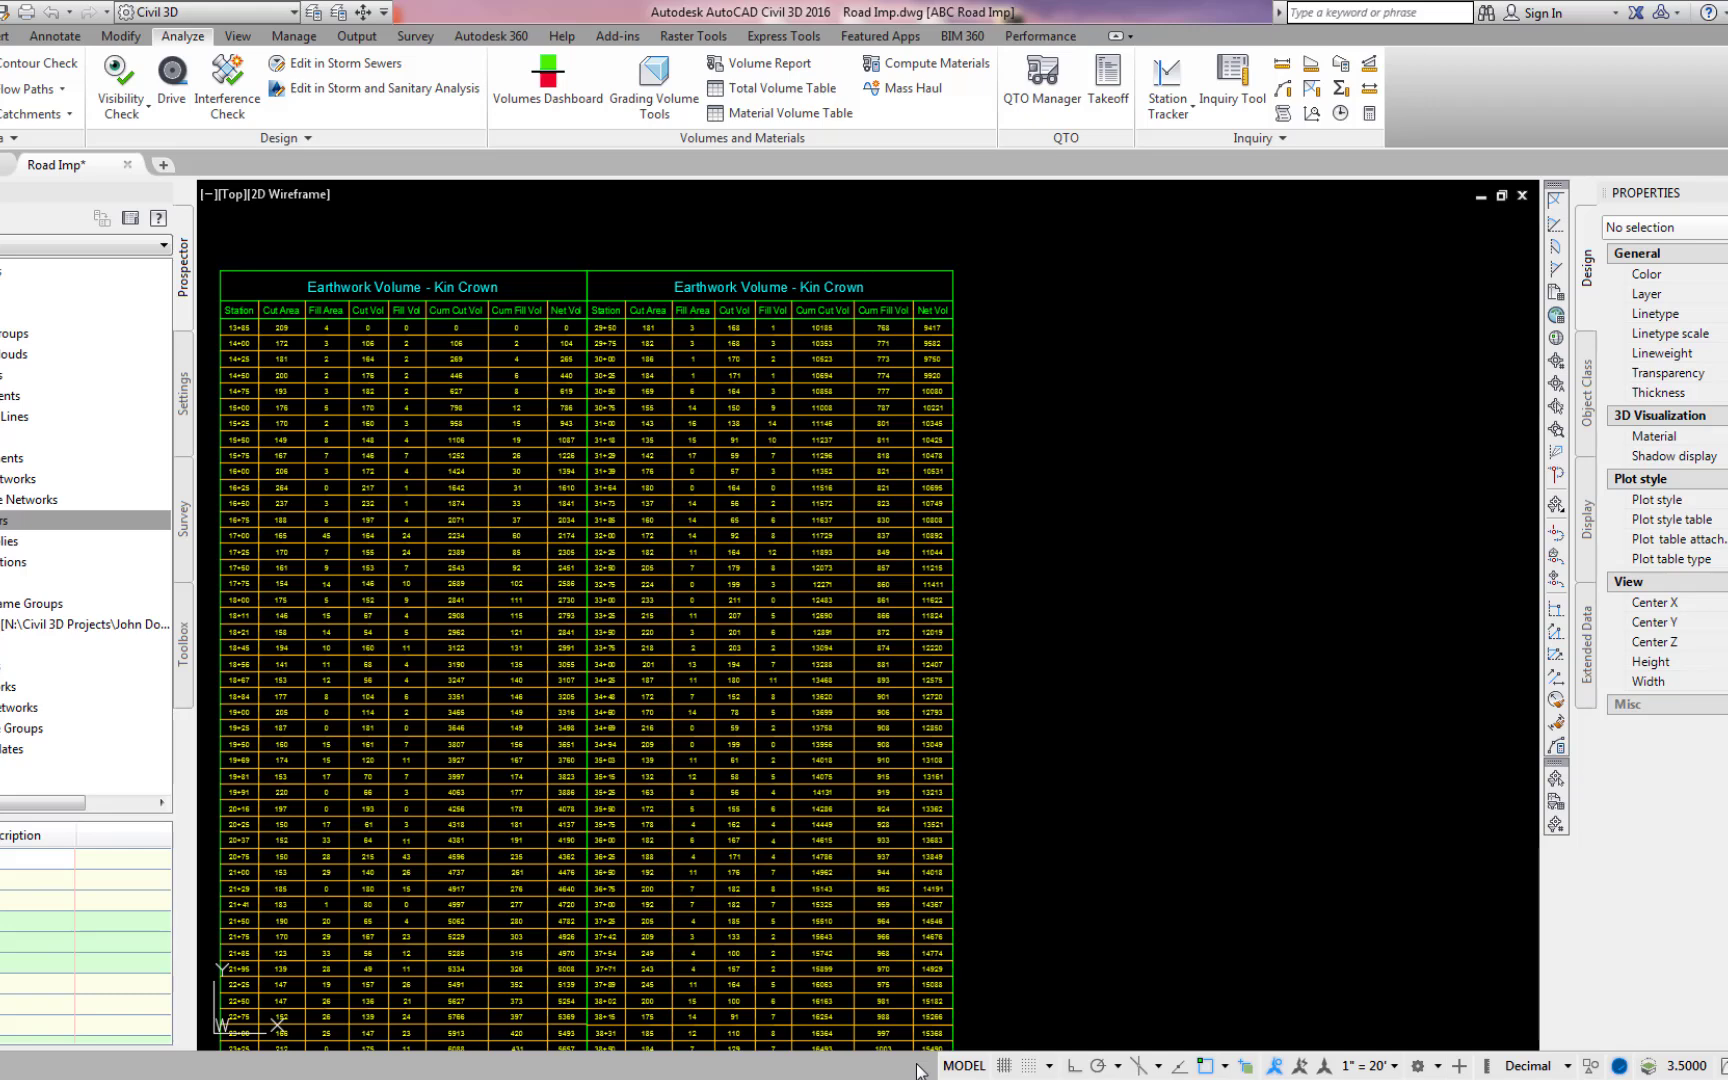
Draw a 50-unit horizontal guide line rightward from the Kin Crown table's upper-right corner and place the 44th N total volume table at its end
{"action": "type", "text": "l"}
{"action": "key", "text": "Return"}
{"action": "left_click", "coordinate": [953, 270]}
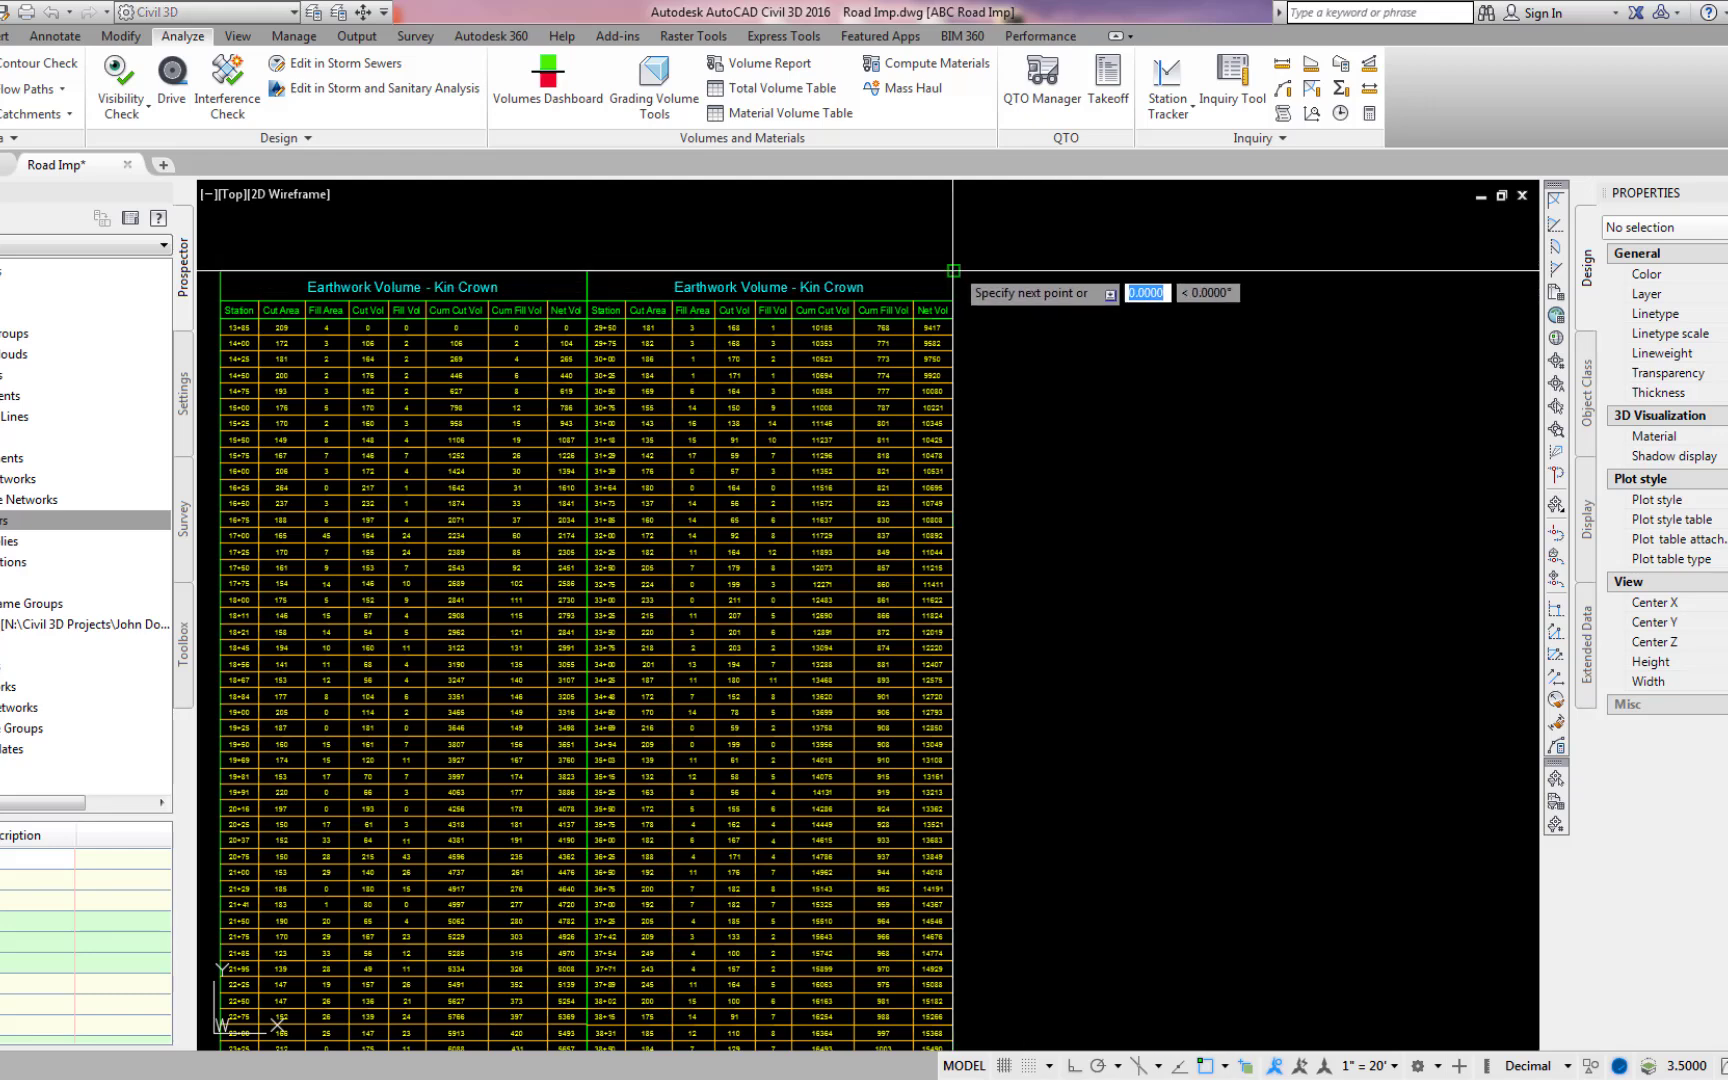
{"action": "type", "text": "50"}
{"action": "key", "text": "Return"}
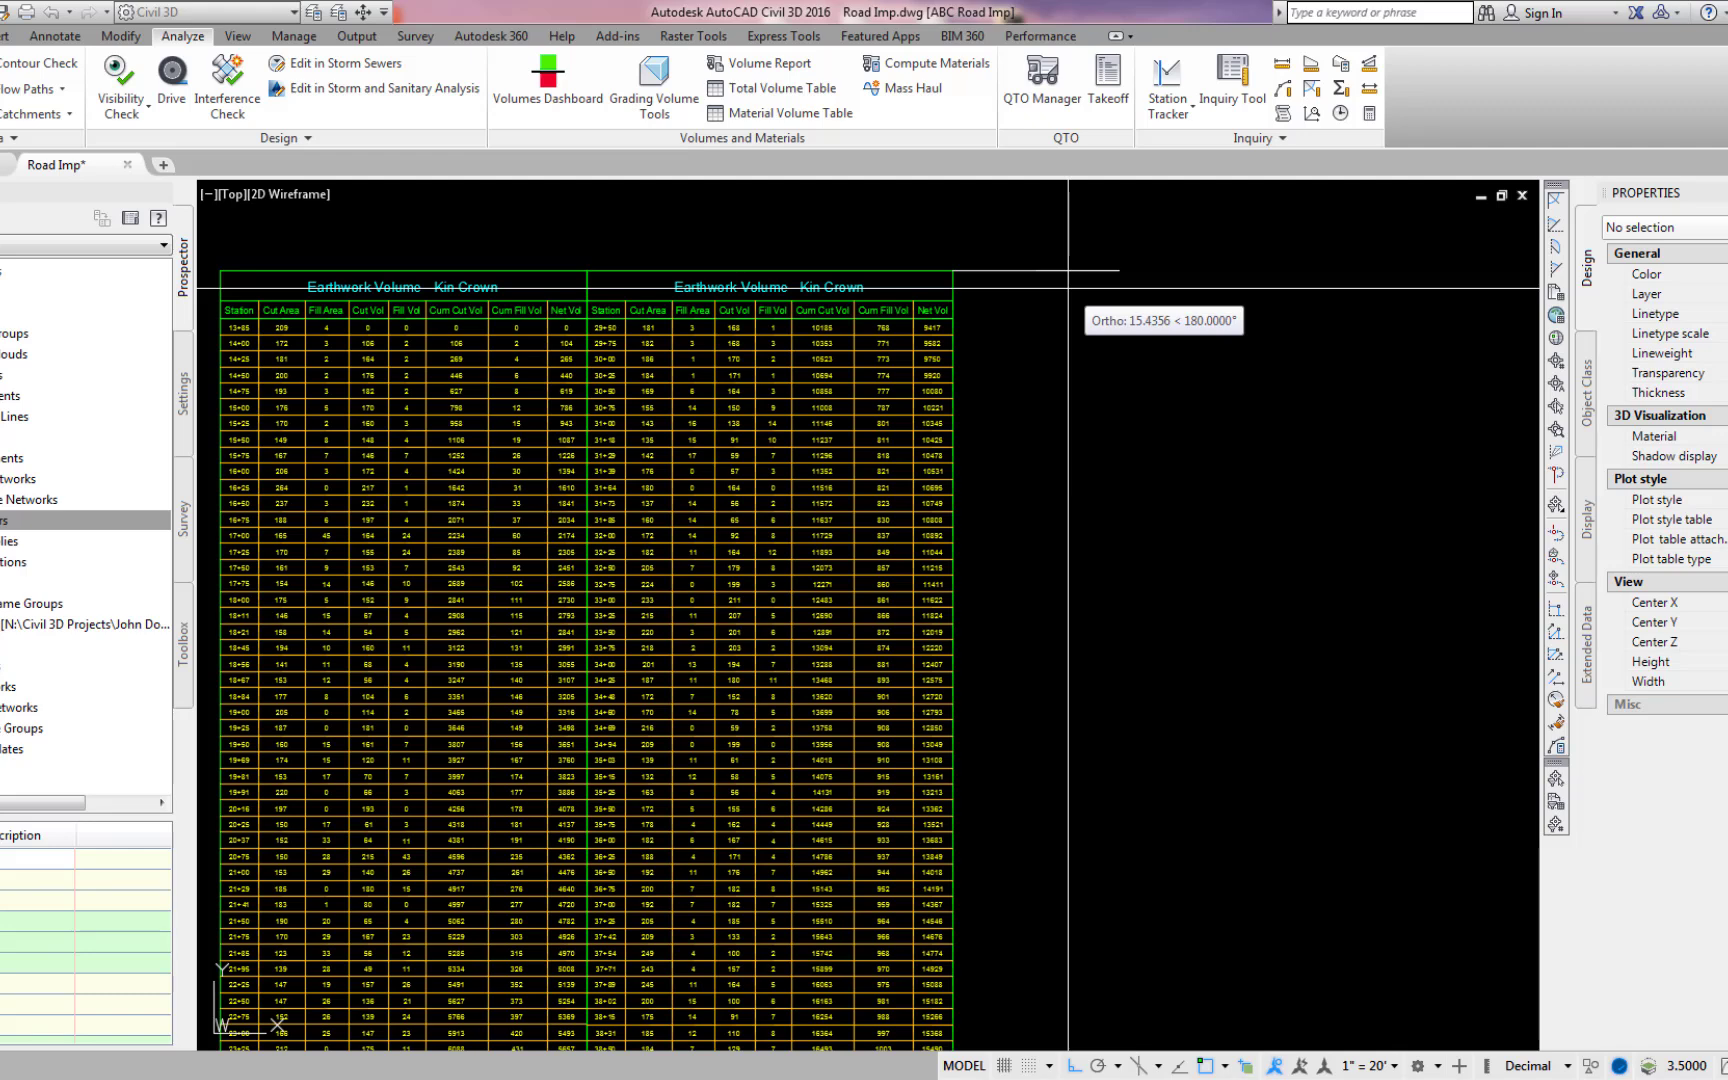
{"action": "left_click", "coordinate": [770, 88]}
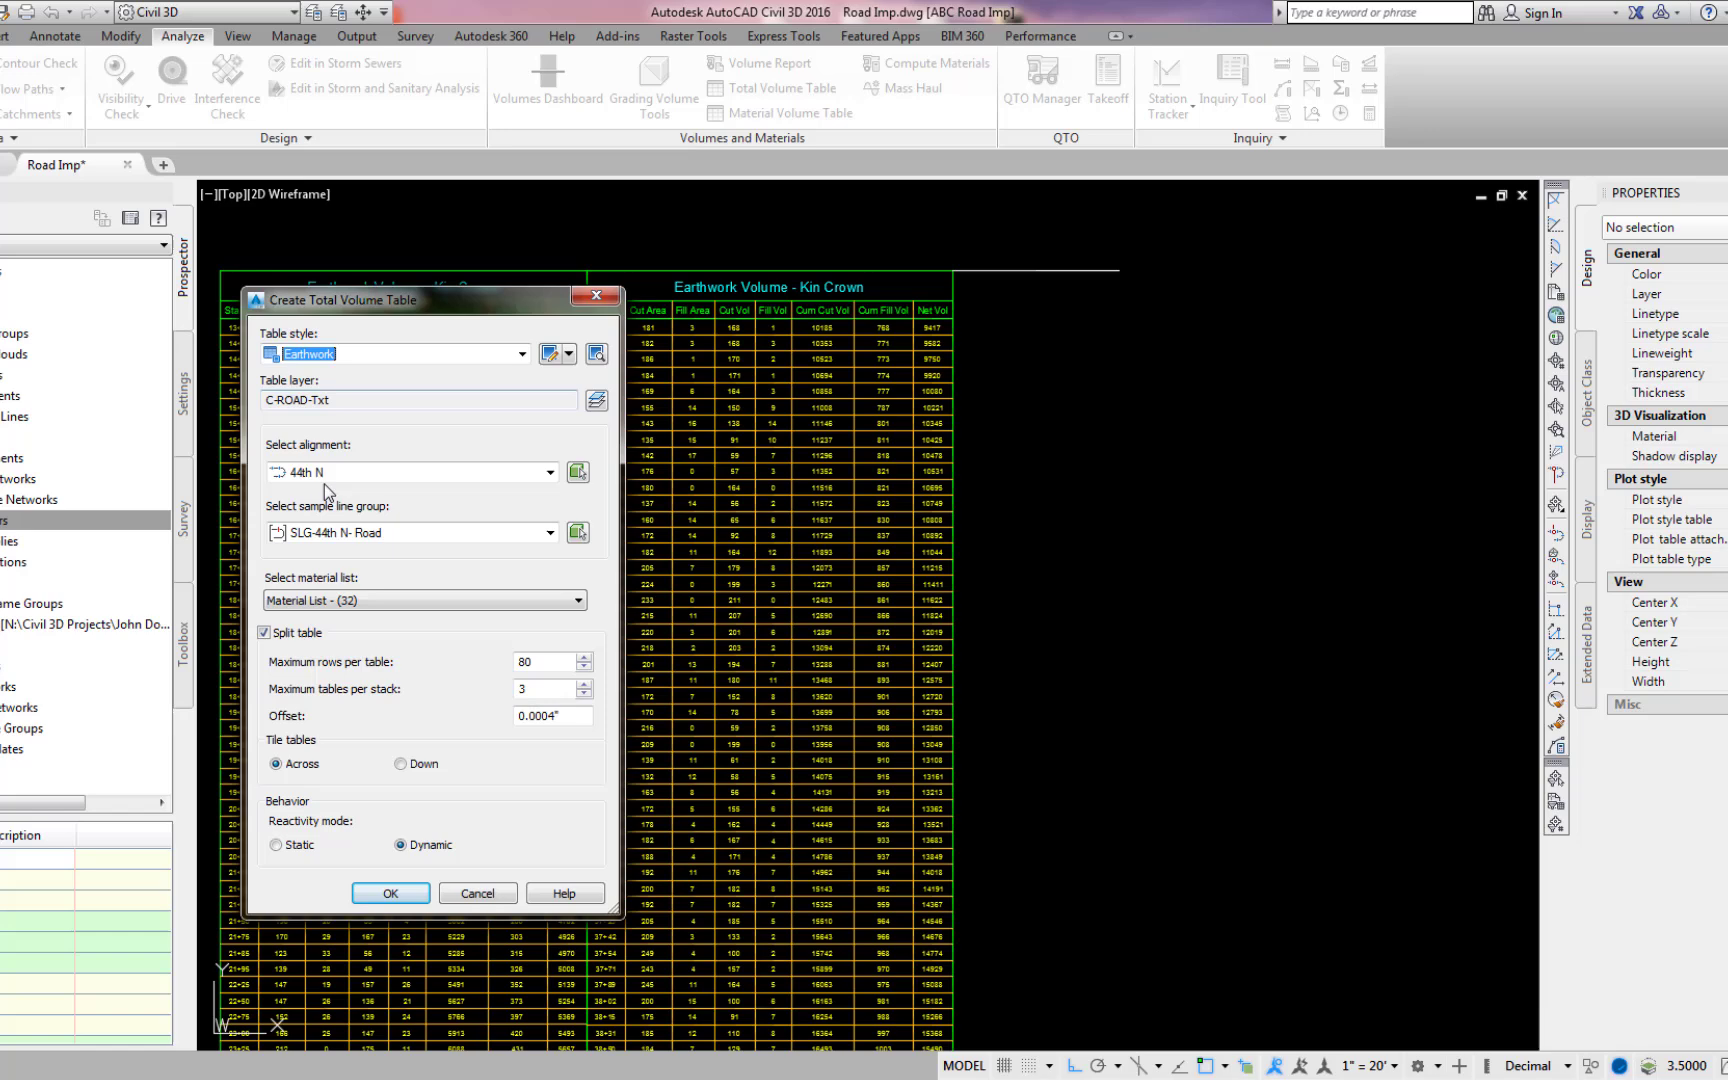
{"action": "left_click", "coordinate": [391, 894]}
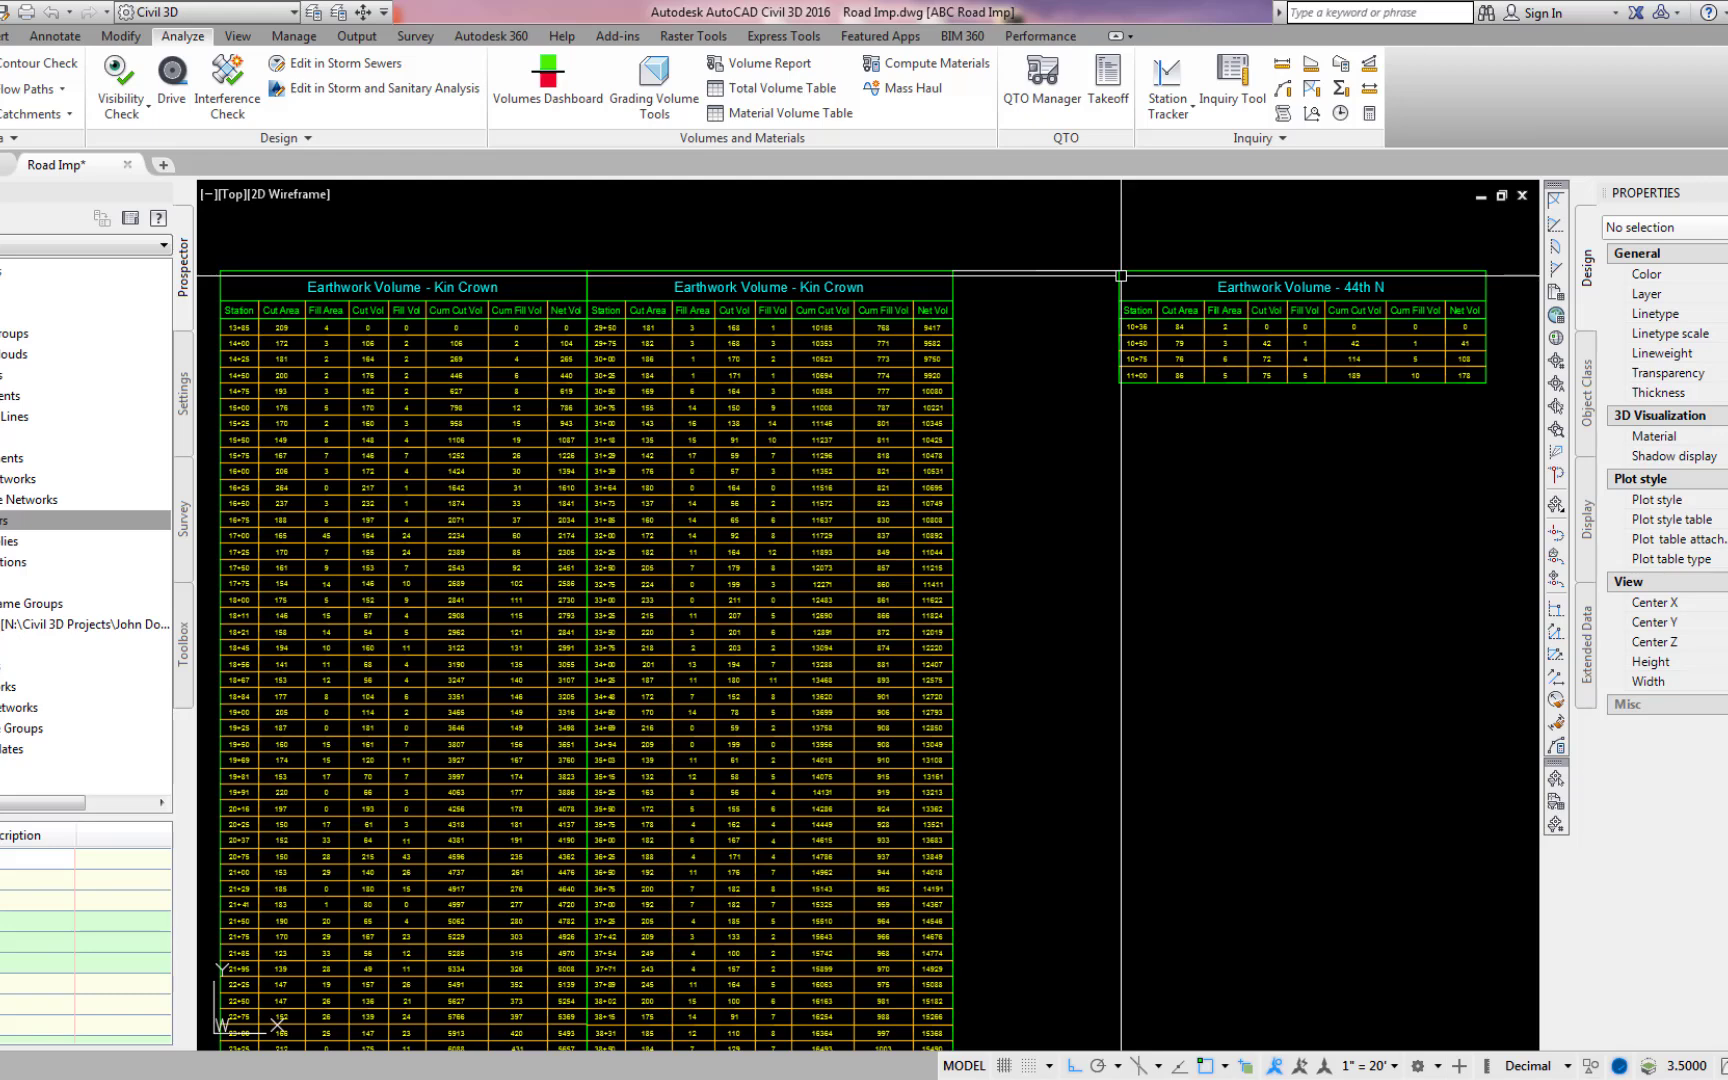
Draw a 25-unit vertical guide line downward from the upper-left corner of the 44th N volume table
{"action": "type", "text": "l"}
{"action": "key", "text": "Return"}
{"action": "left_click", "coordinate": [1121, 275]}
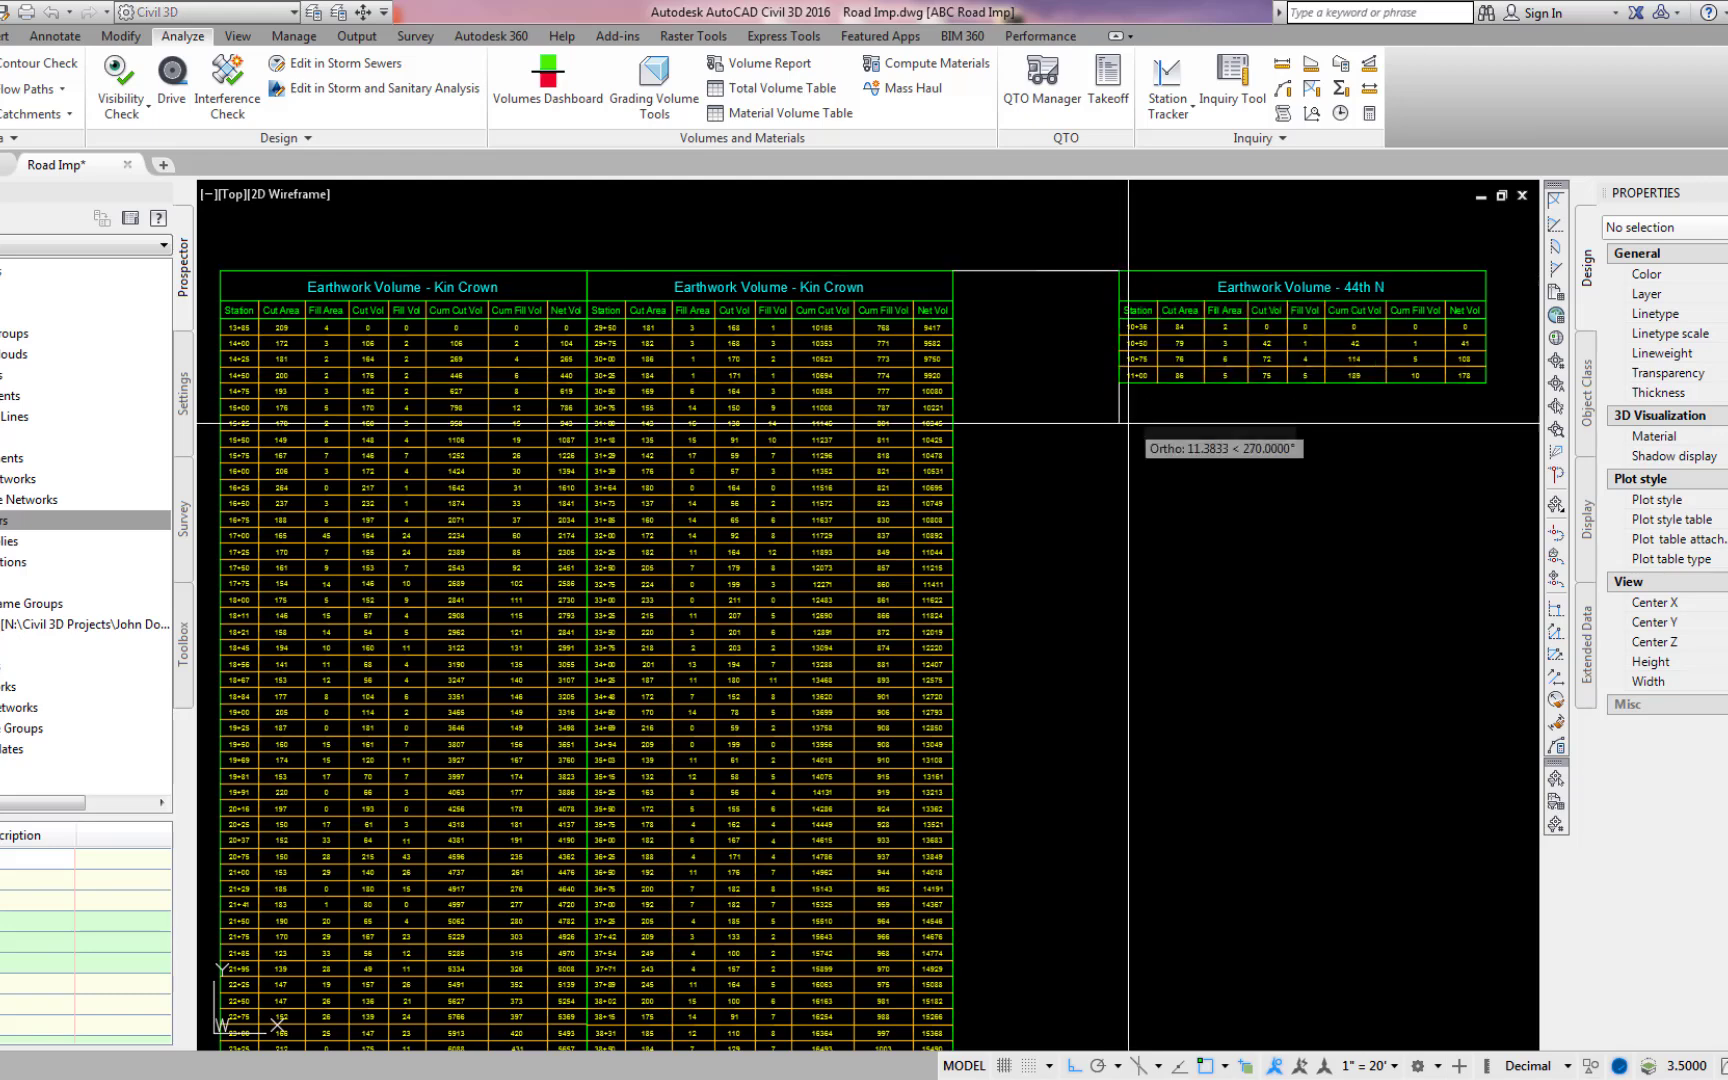
{"action": "type", "text": "25"}
{"action": "key", "text": "Return"}
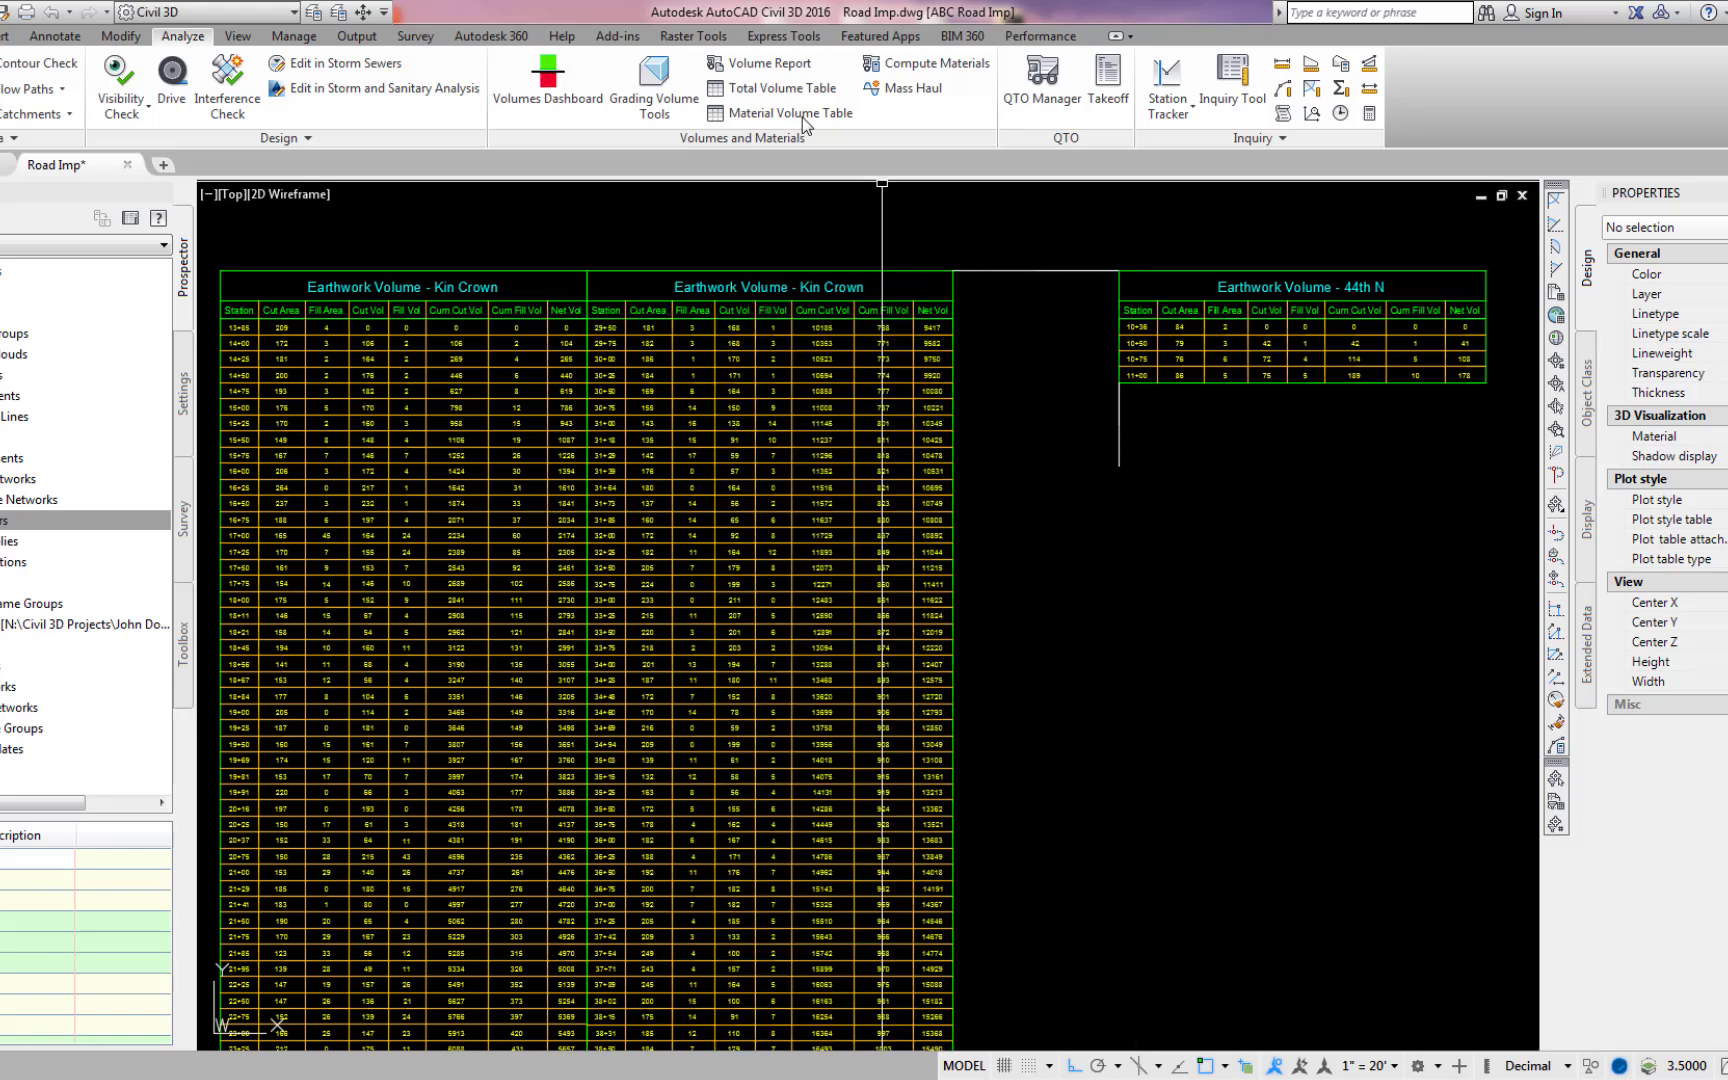
Create a total volume table for the 44th S alignment
{"action": "left_click", "coordinate": [773, 90]}
{"action": "left_click", "coordinate": [550, 474]}
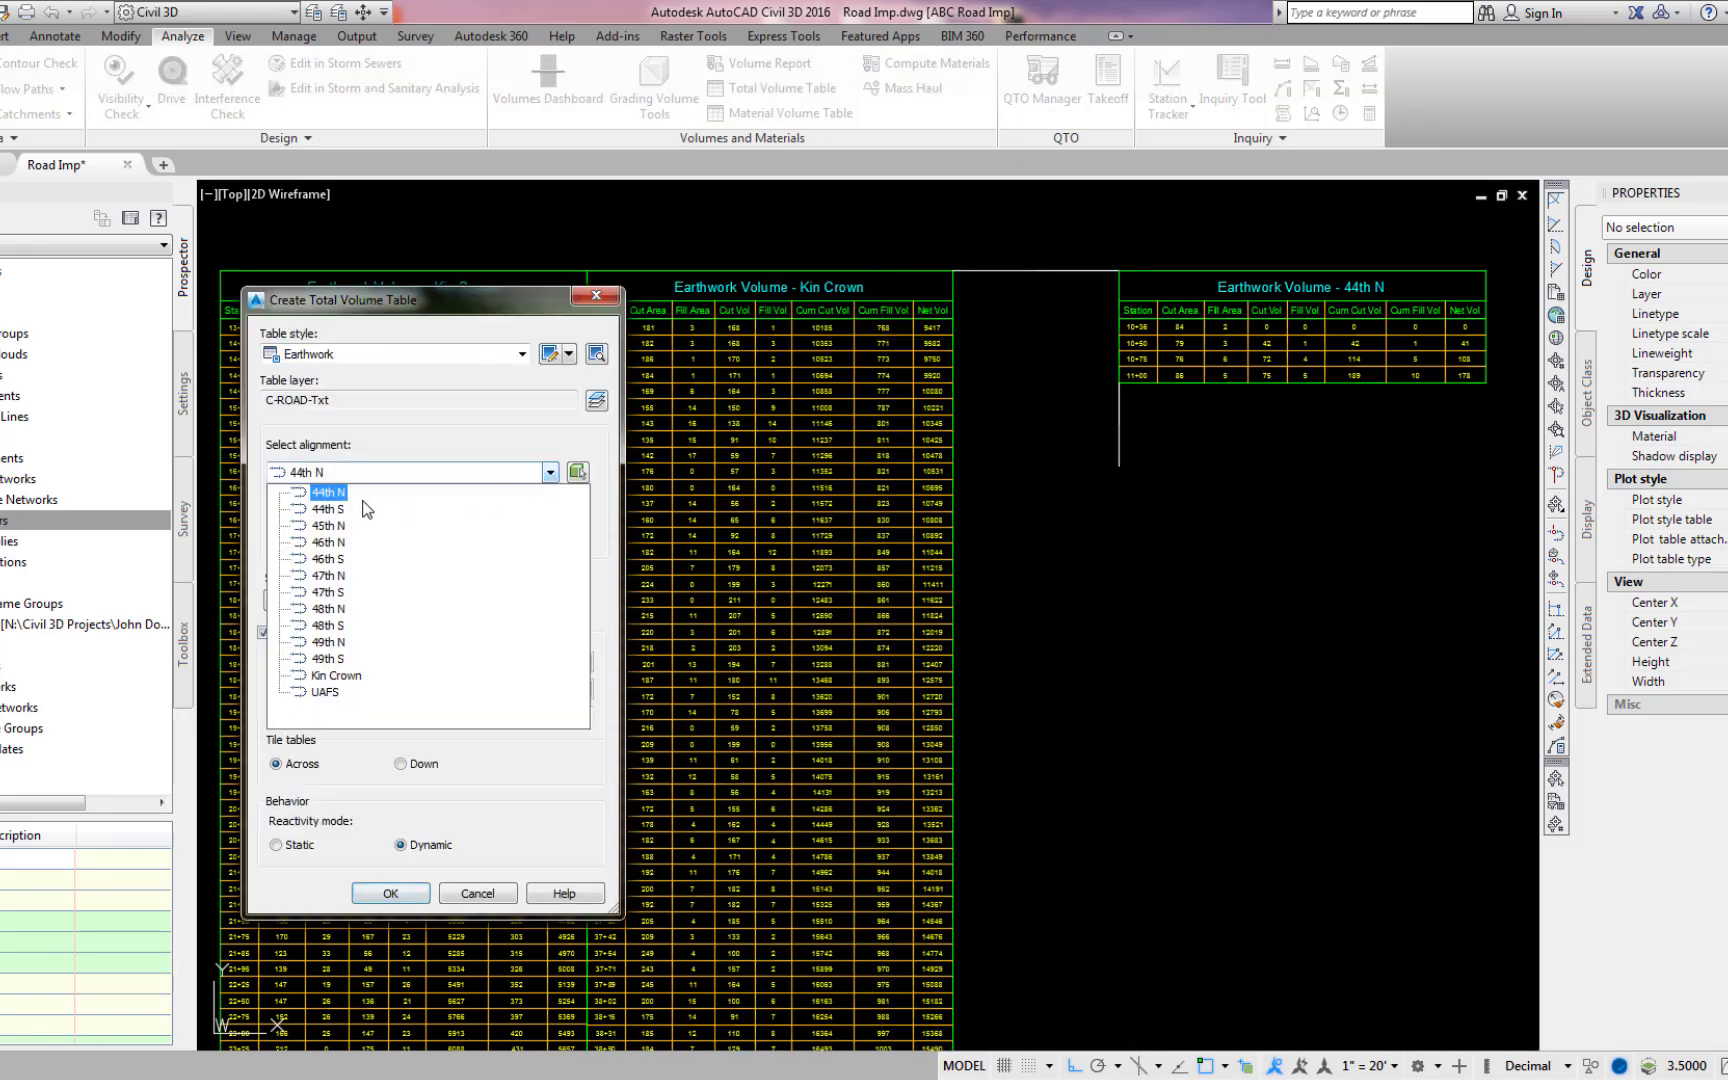
{"action": "left_click", "coordinate": [327, 509]}
{"action": "left_click", "coordinate": [381, 892]}
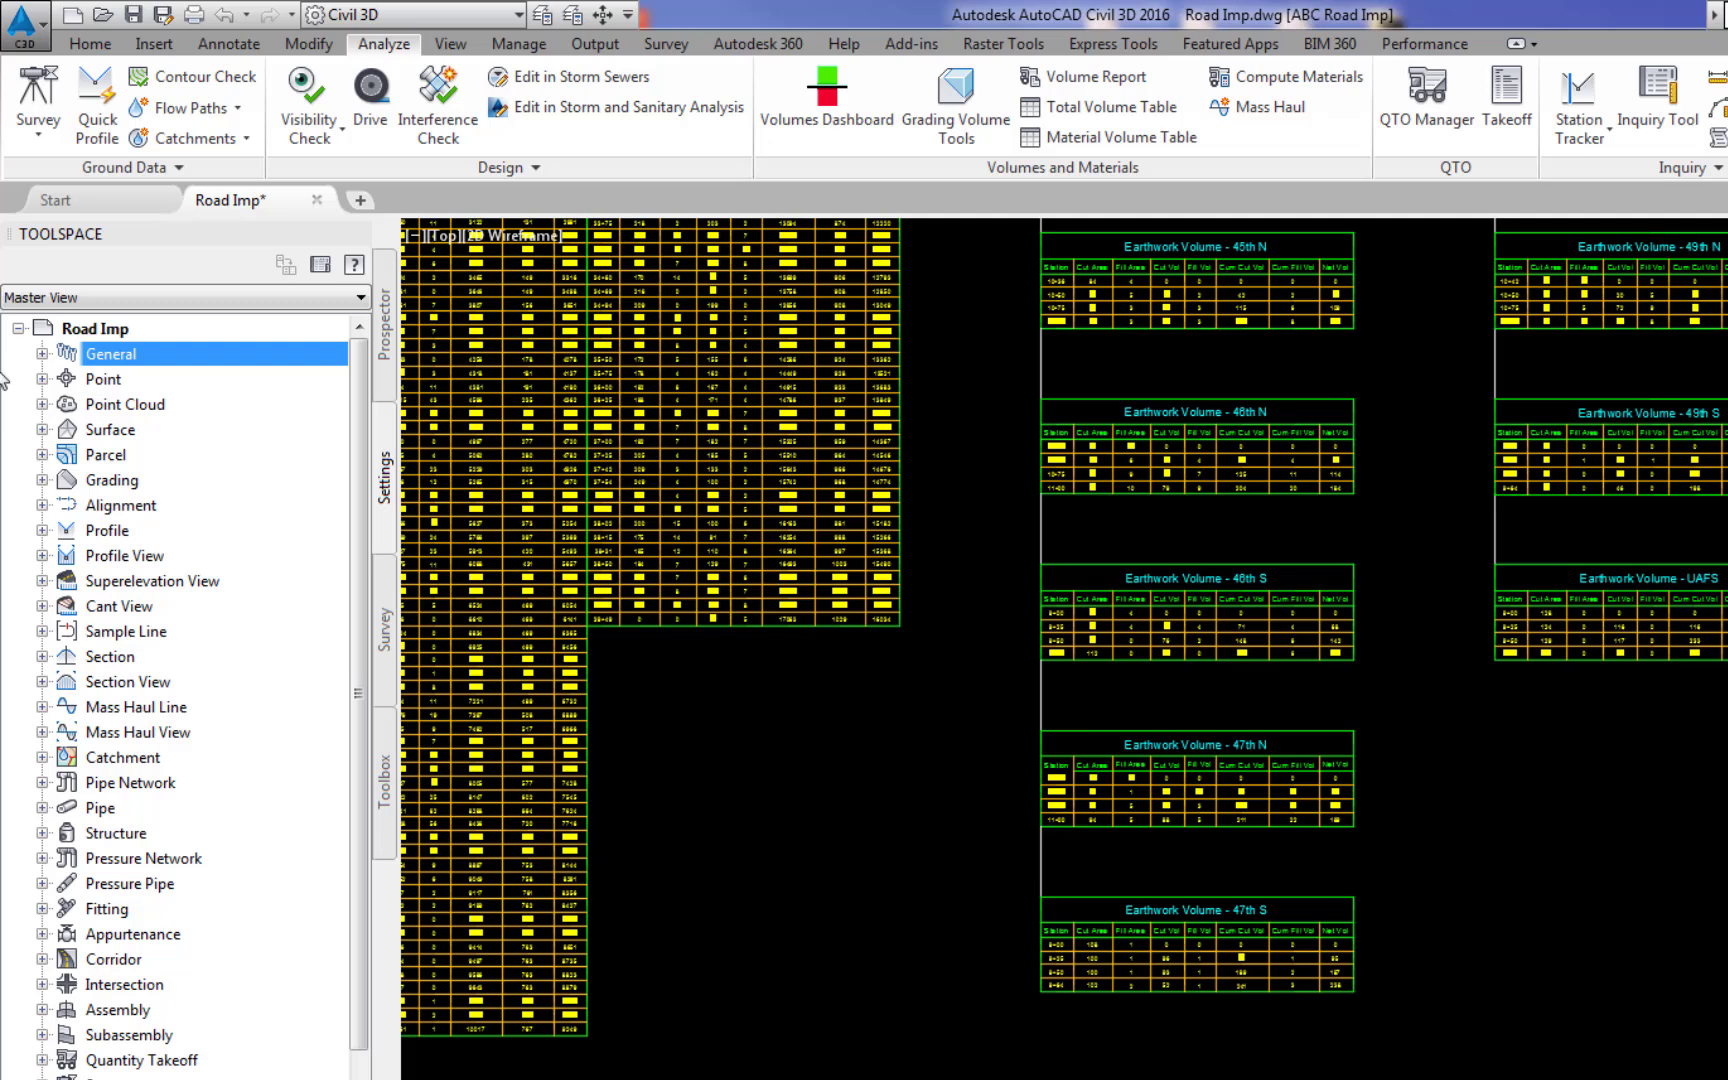
Add a note label in the Note 0.15 w-Border style, with no marker, below the UAFS earthwork volume table
{"action": "left_click", "coordinate": [228, 44]}
{"action": "left_click", "coordinate": [40, 90]}
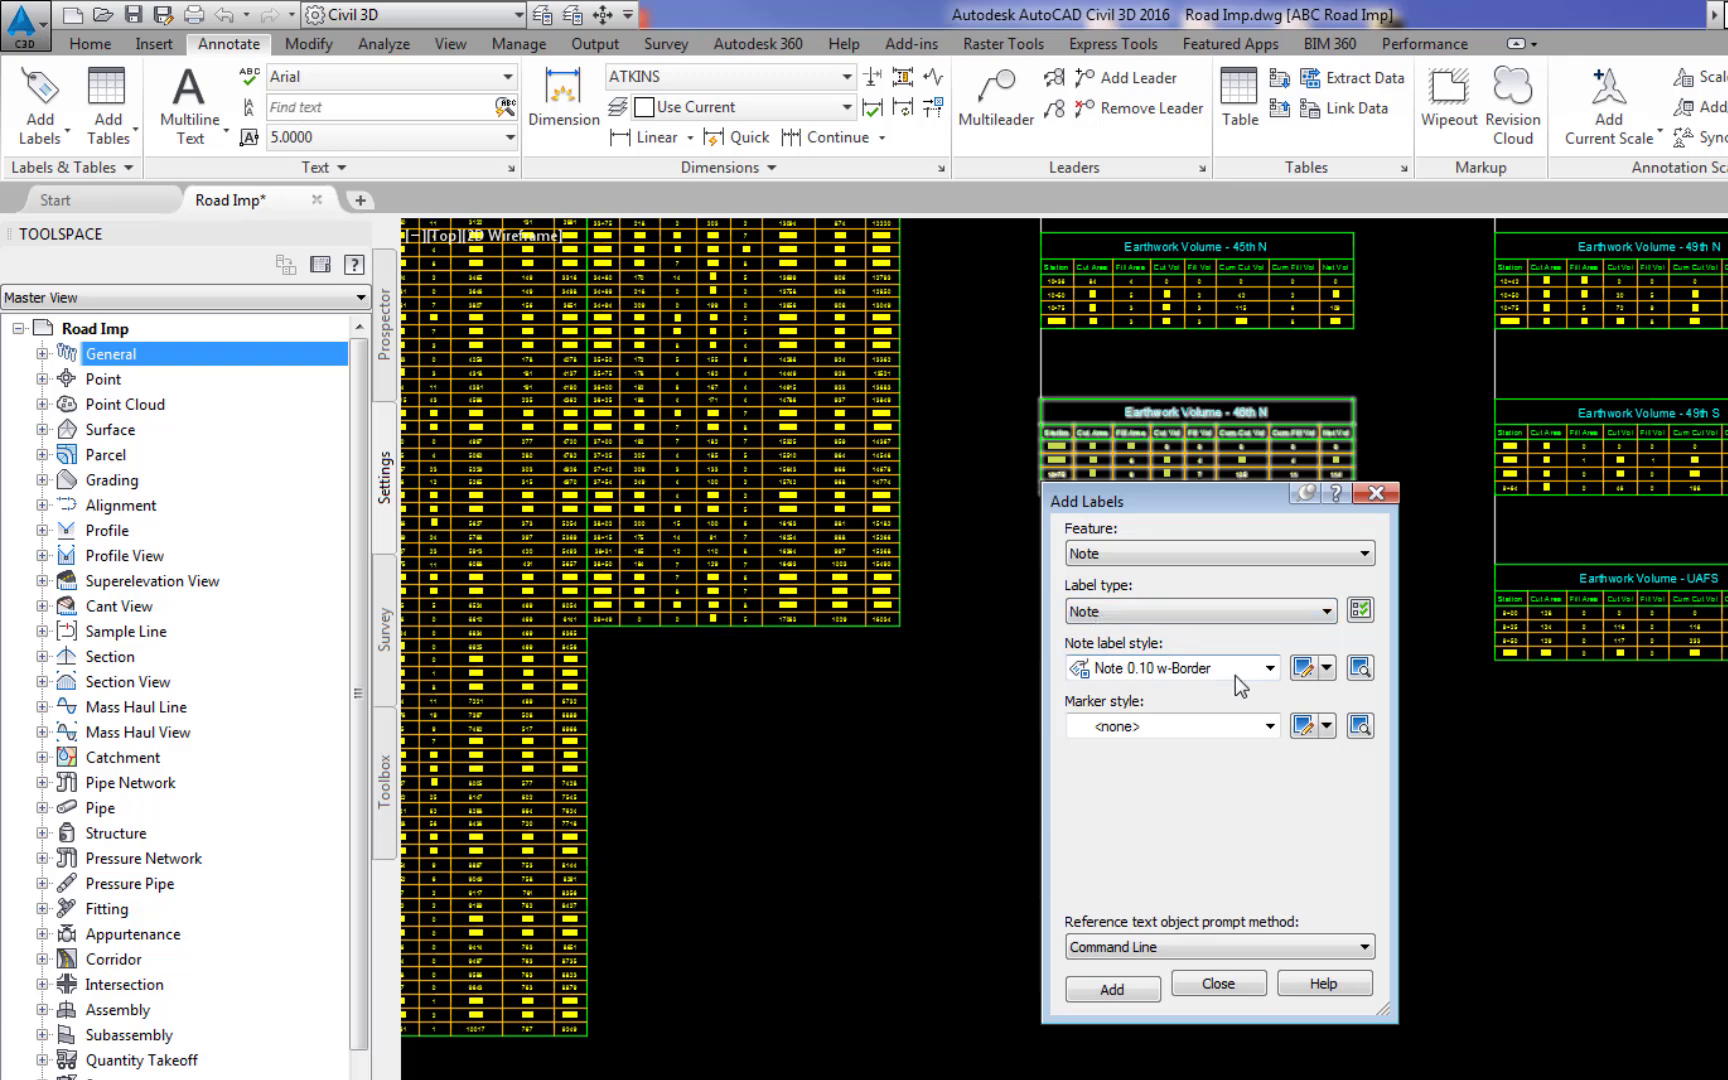
{"action": "left_click", "coordinate": [1270, 668]}
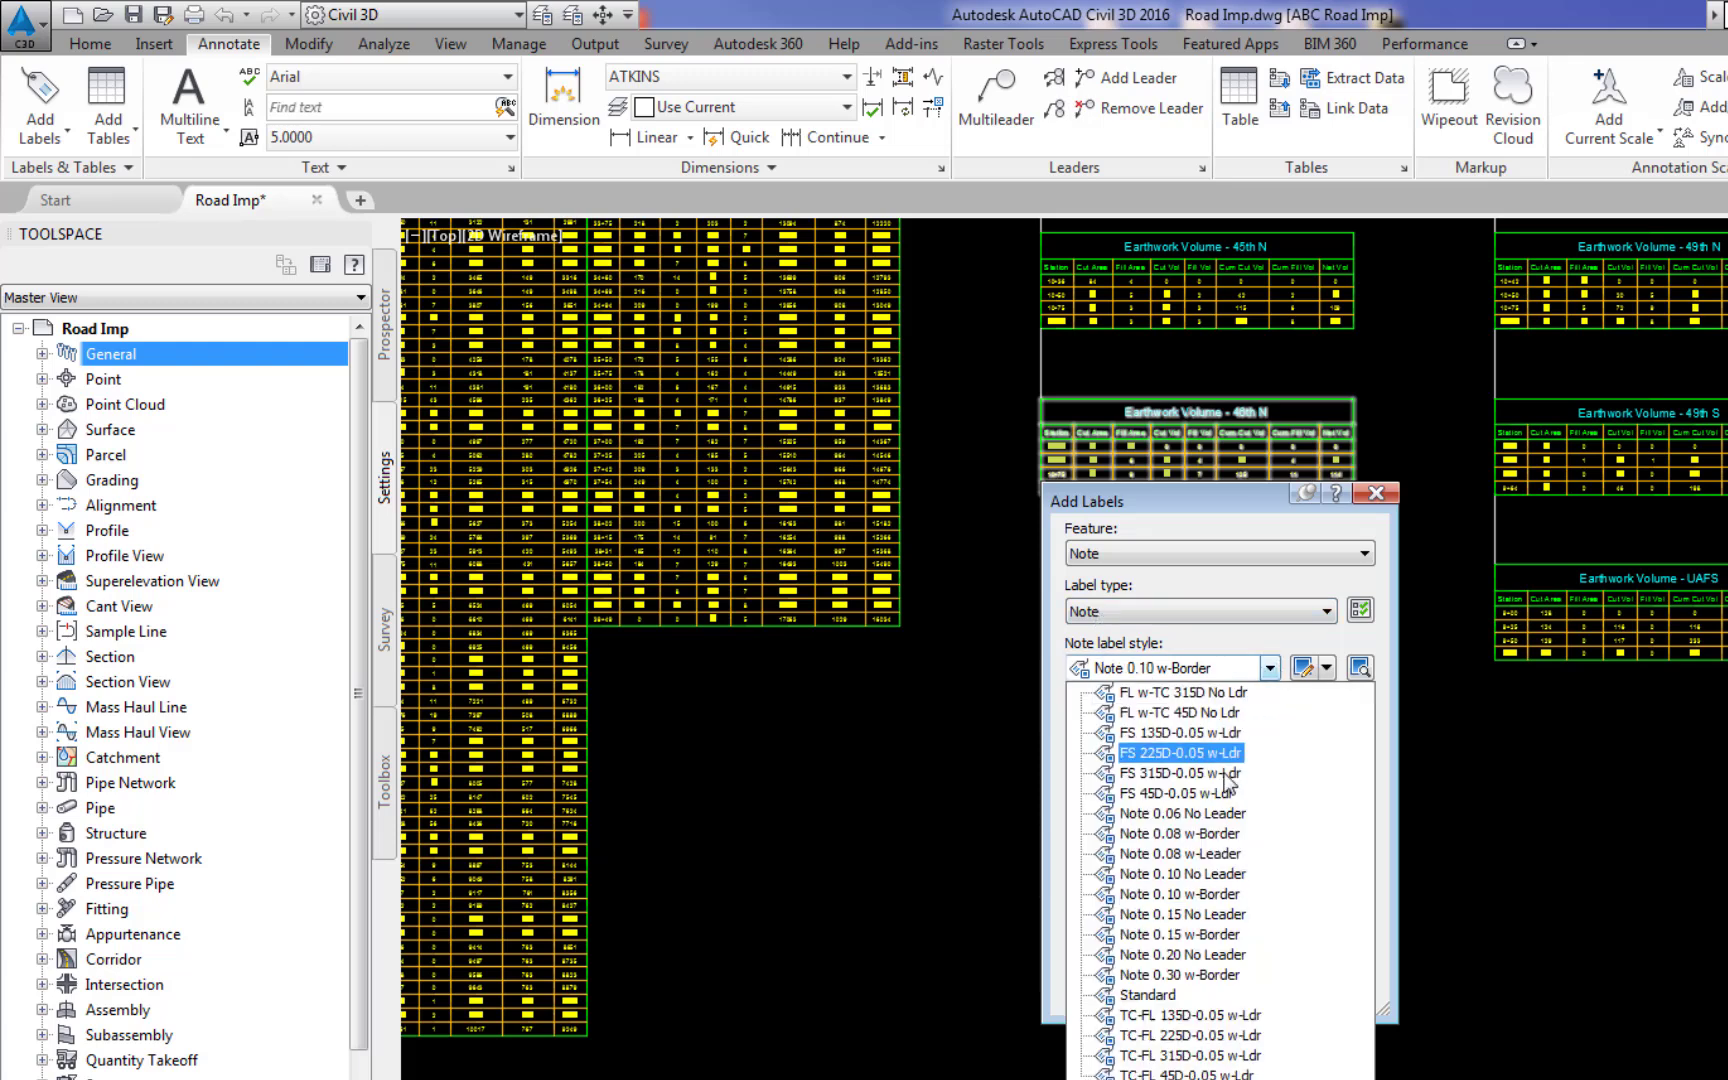
{"action": "left_click", "coordinate": [1189, 936]}
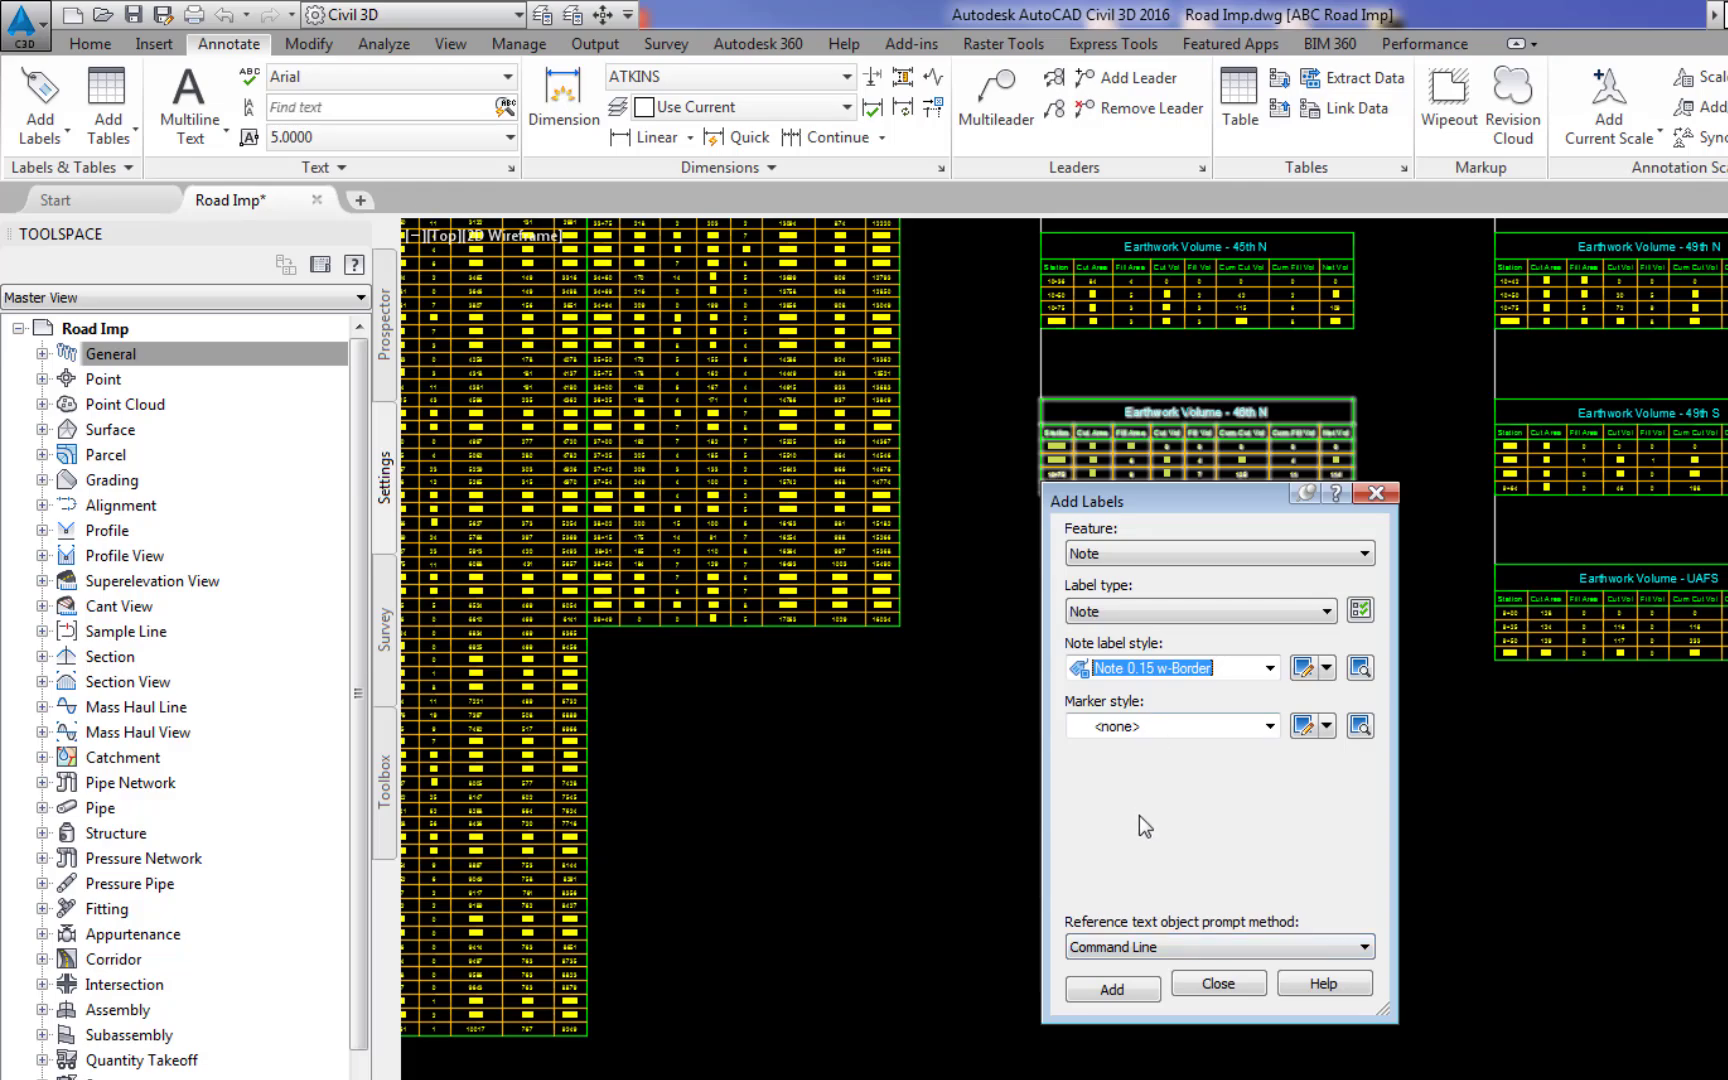
{"action": "left_click", "coordinate": [1112, 989]}
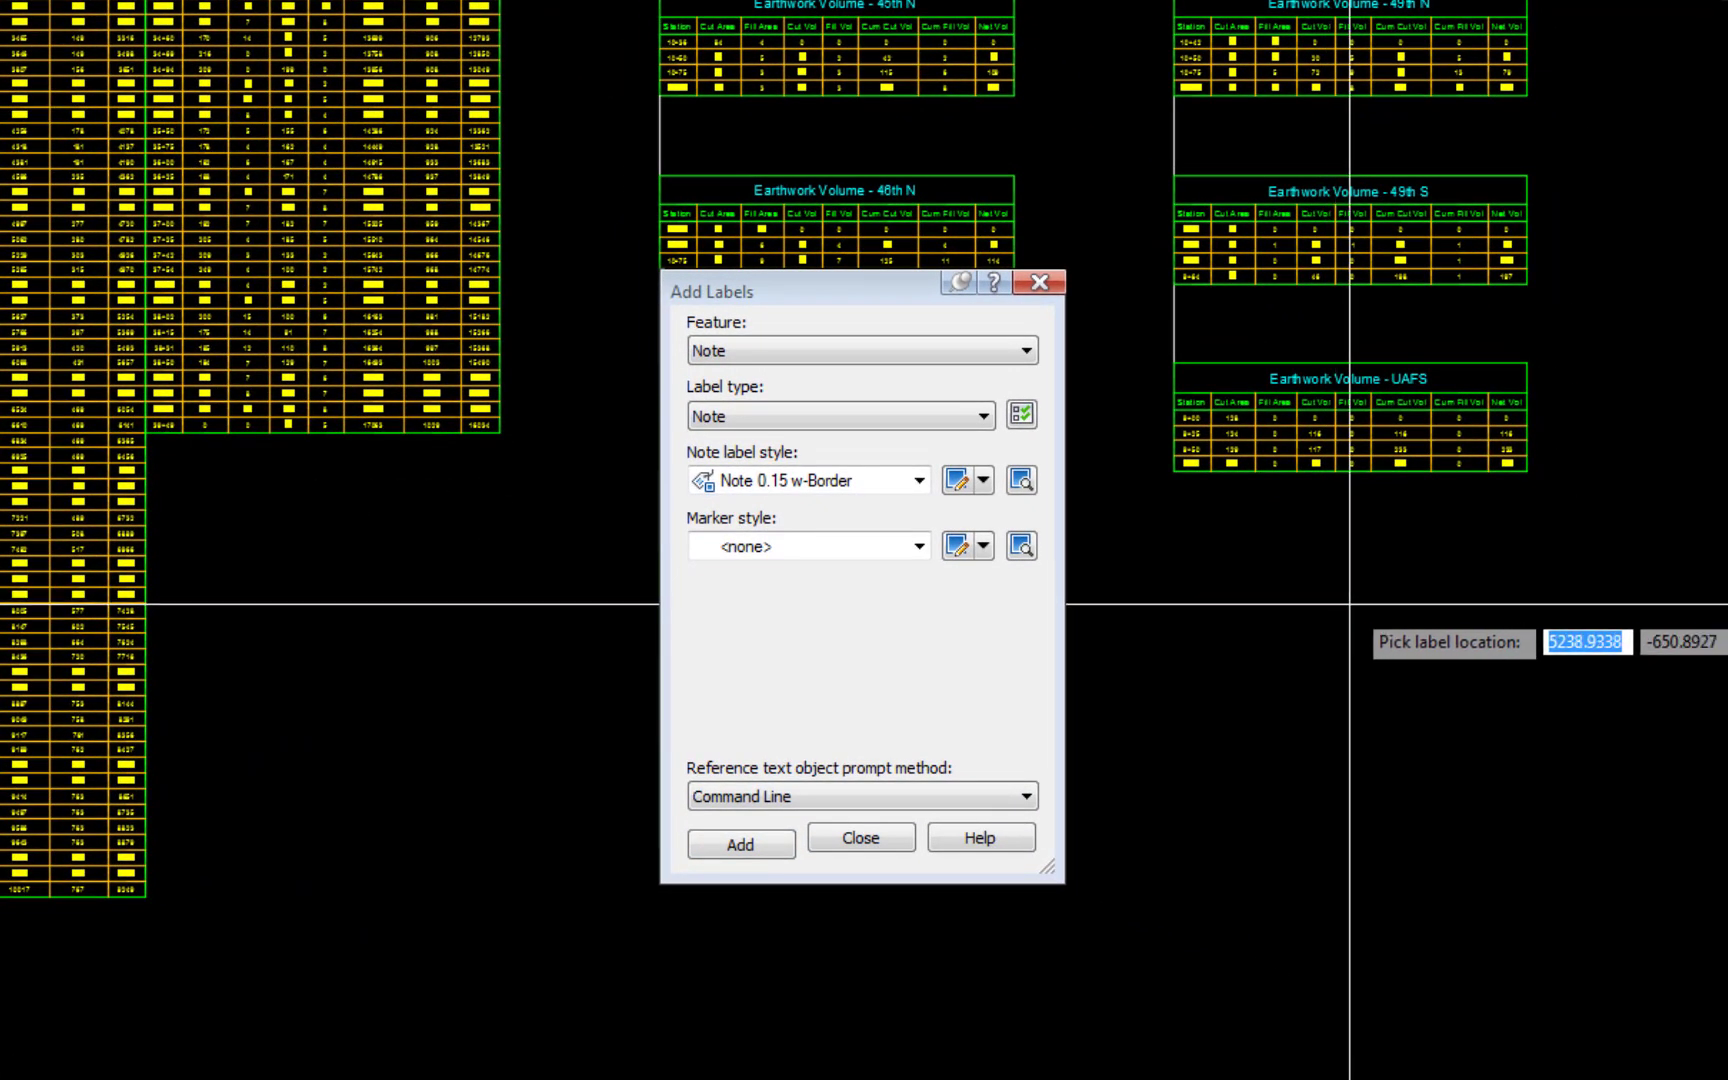
{"action": "left_click", "coordinate": [1499, 691]}
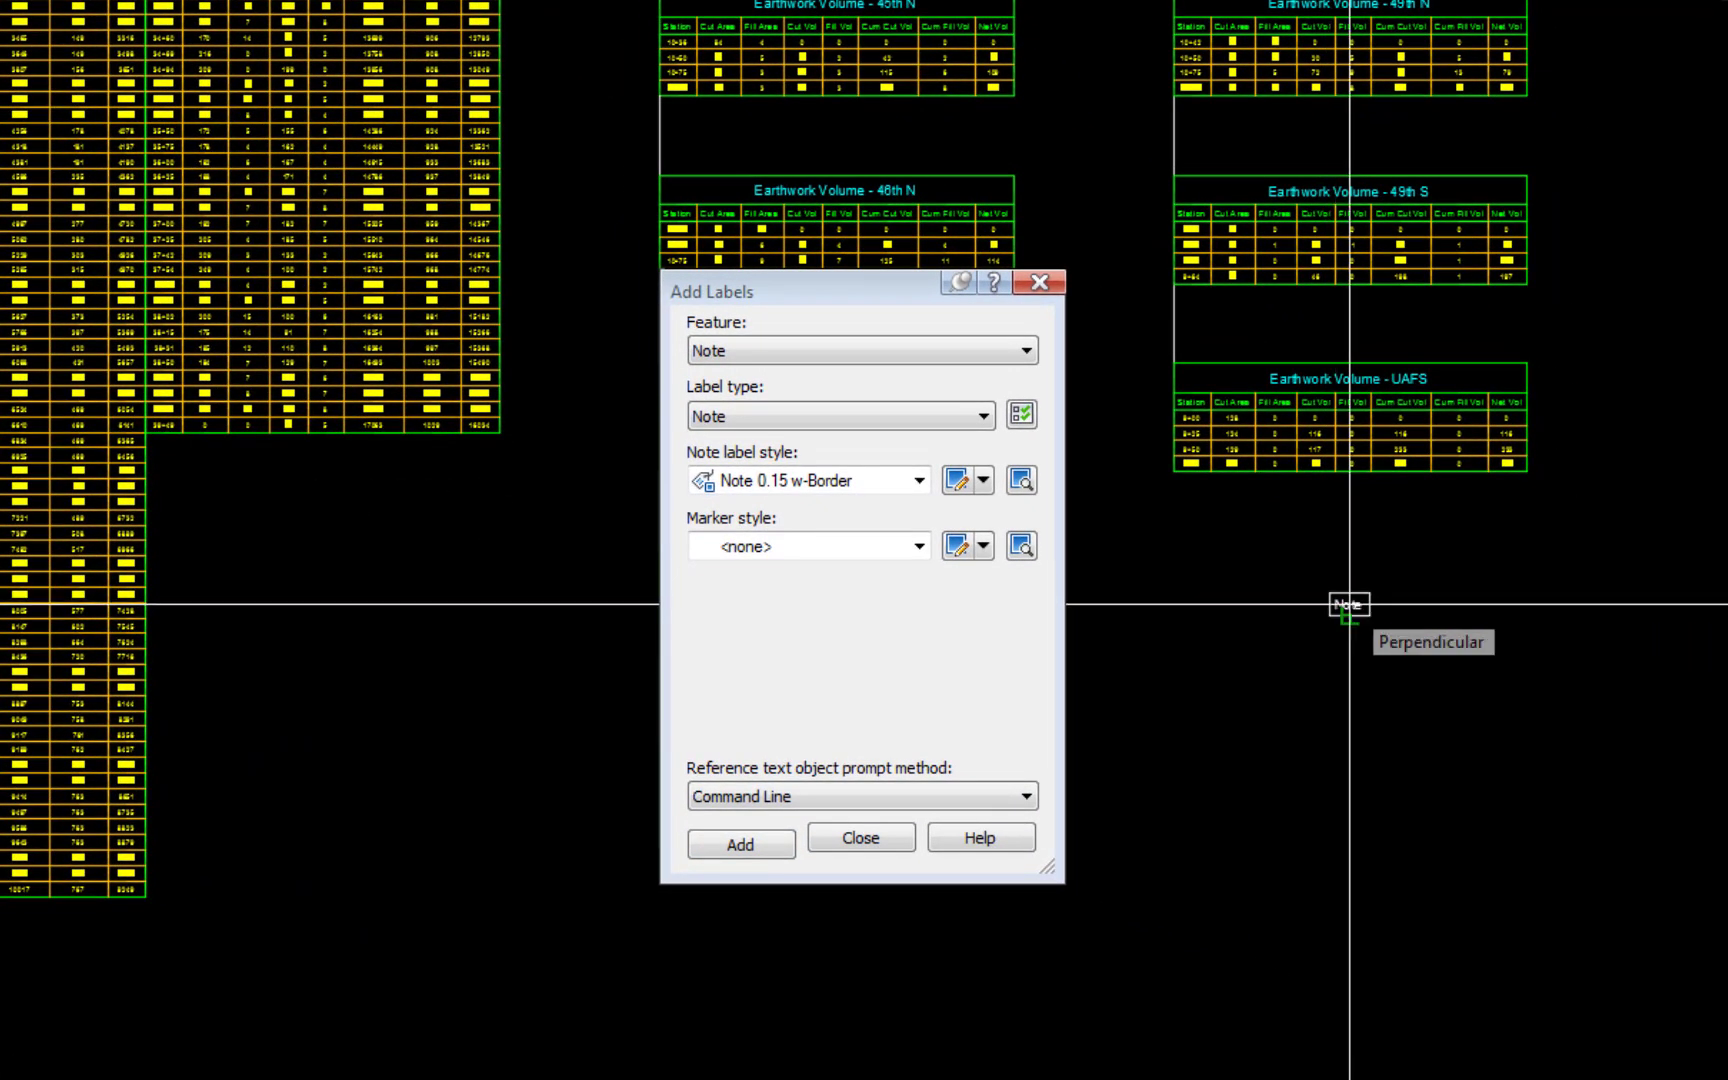
Replace the new note label's default text with "Total Cut Vol 19,500 CY"
{"action": "left_click", "coordinate": [1346, 604]}
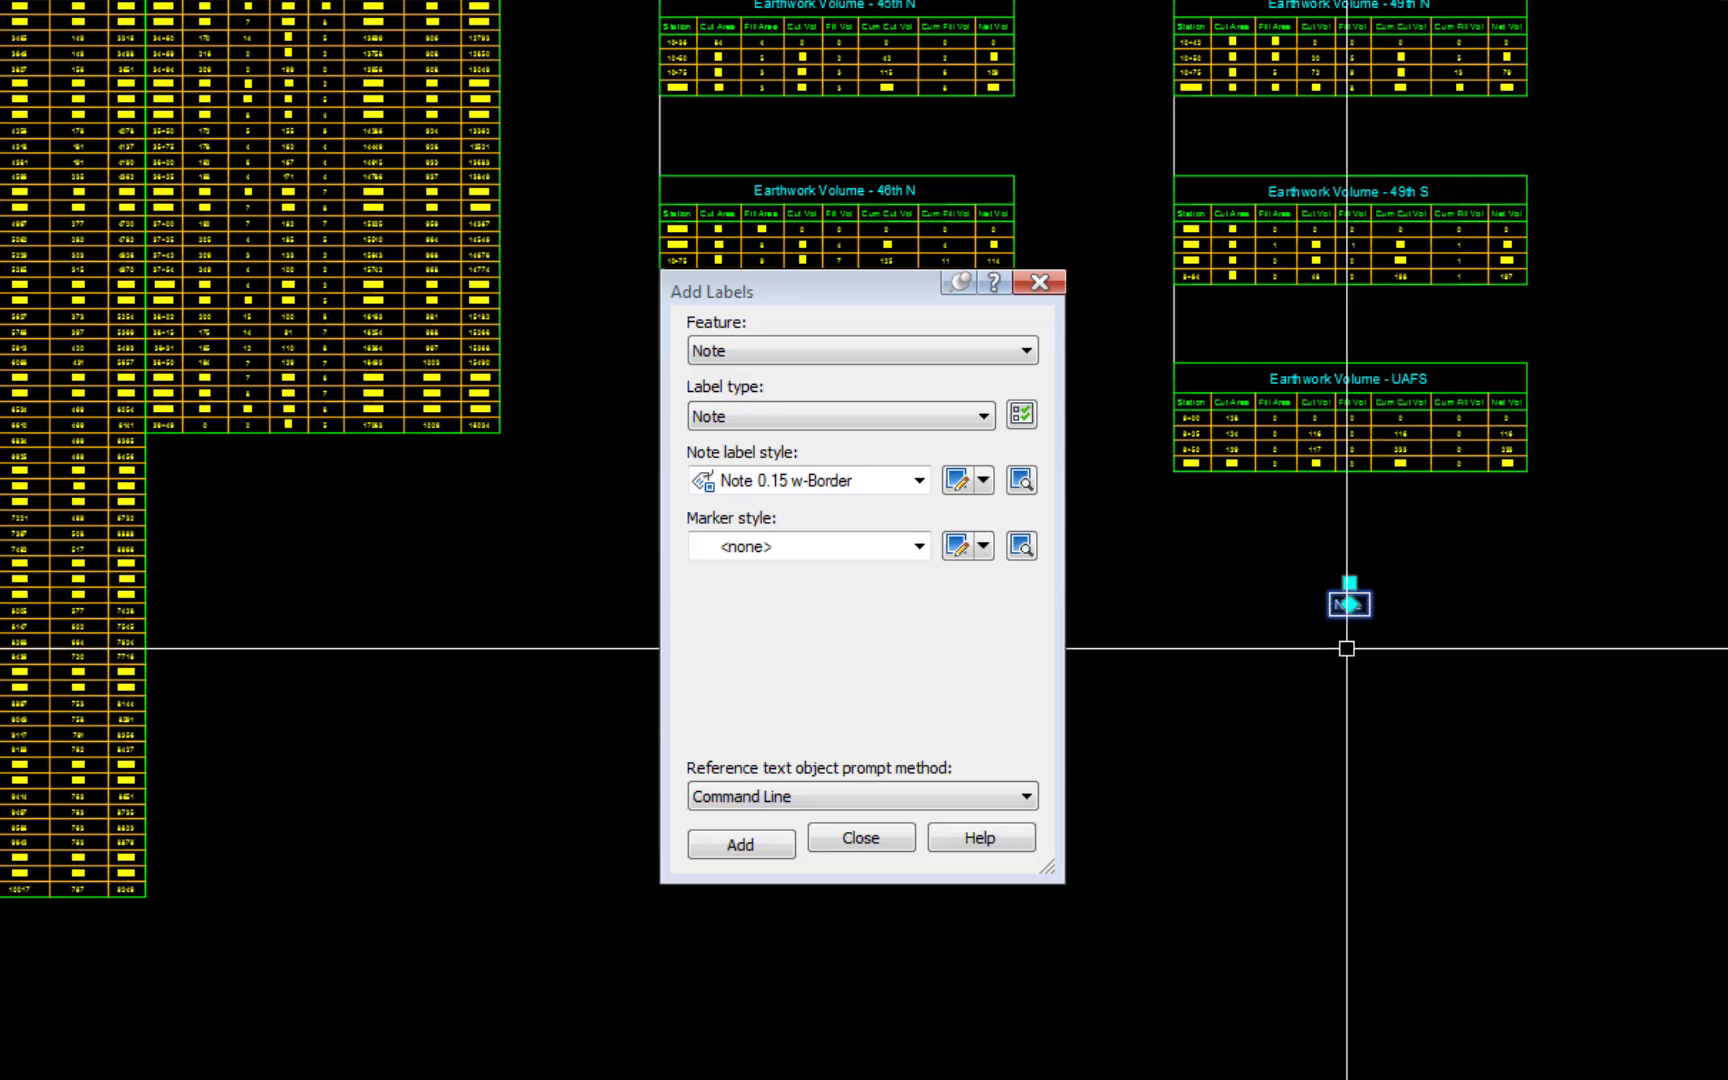
{"action": "right_click", "coordinate": [1345, 647]}
{"action": "left_click", "coordinate": [1472, 280]}
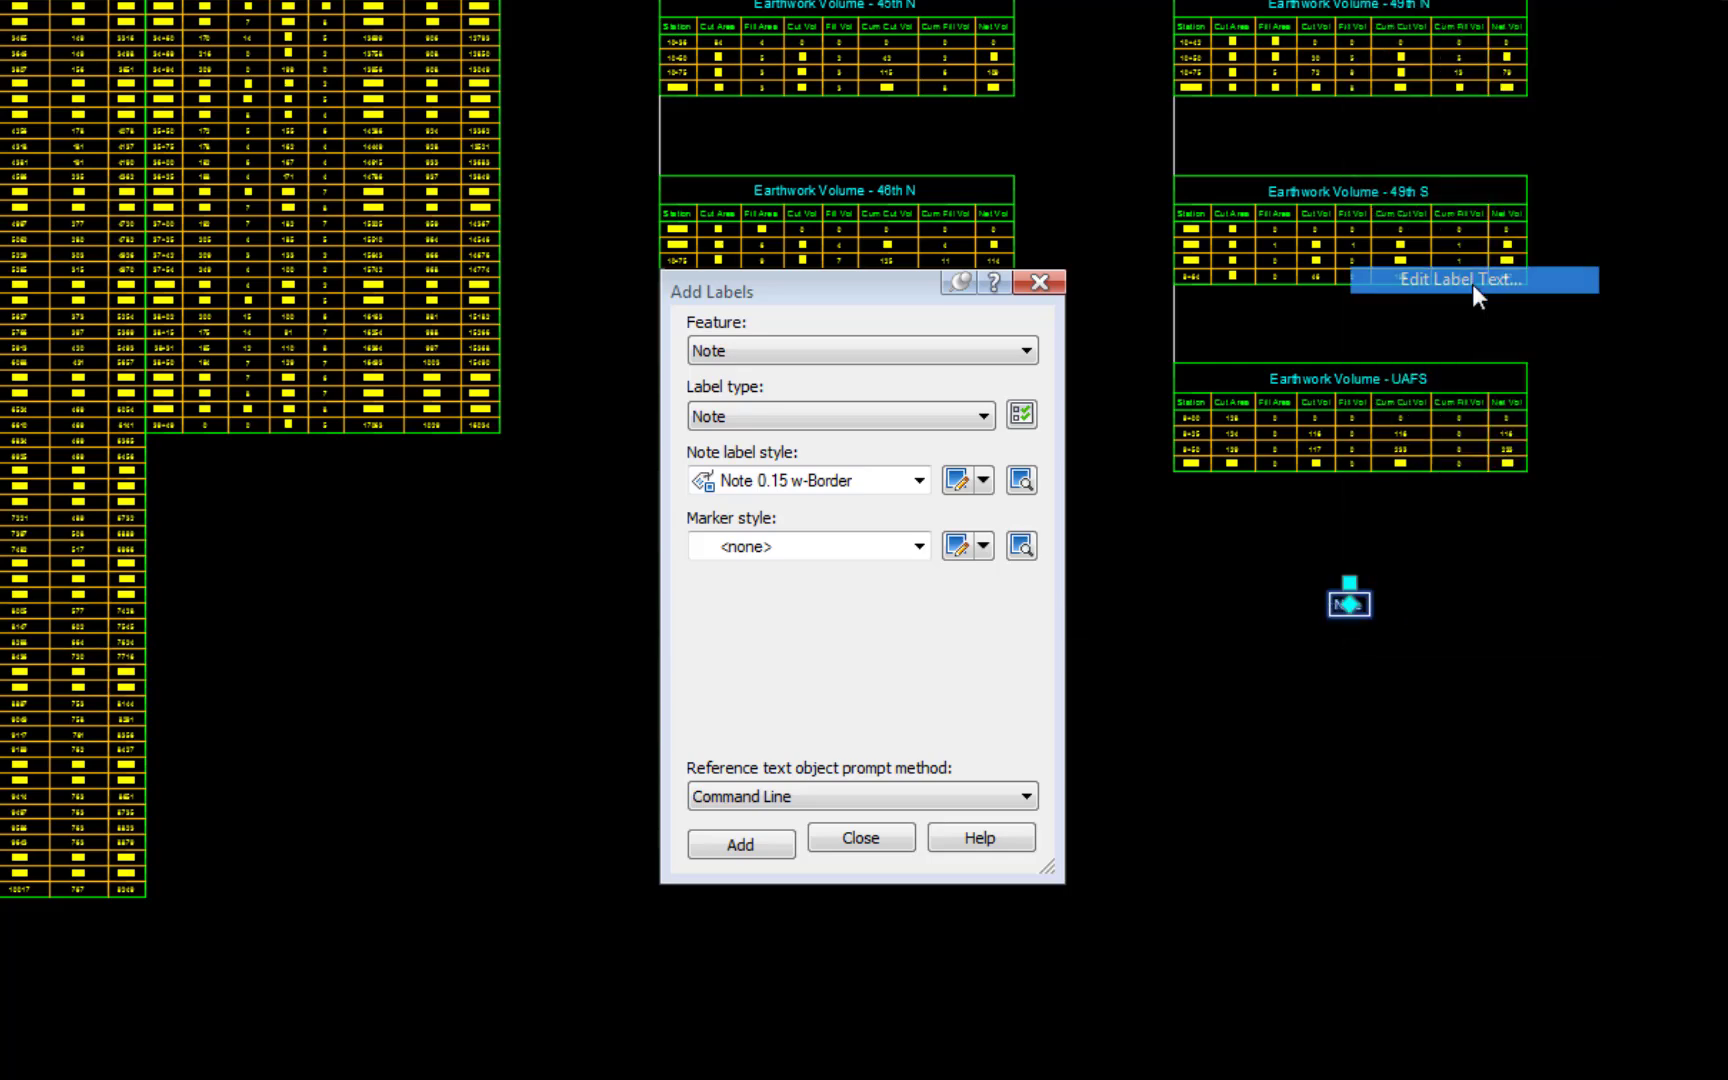
{"action": "type", "text": "Total"}
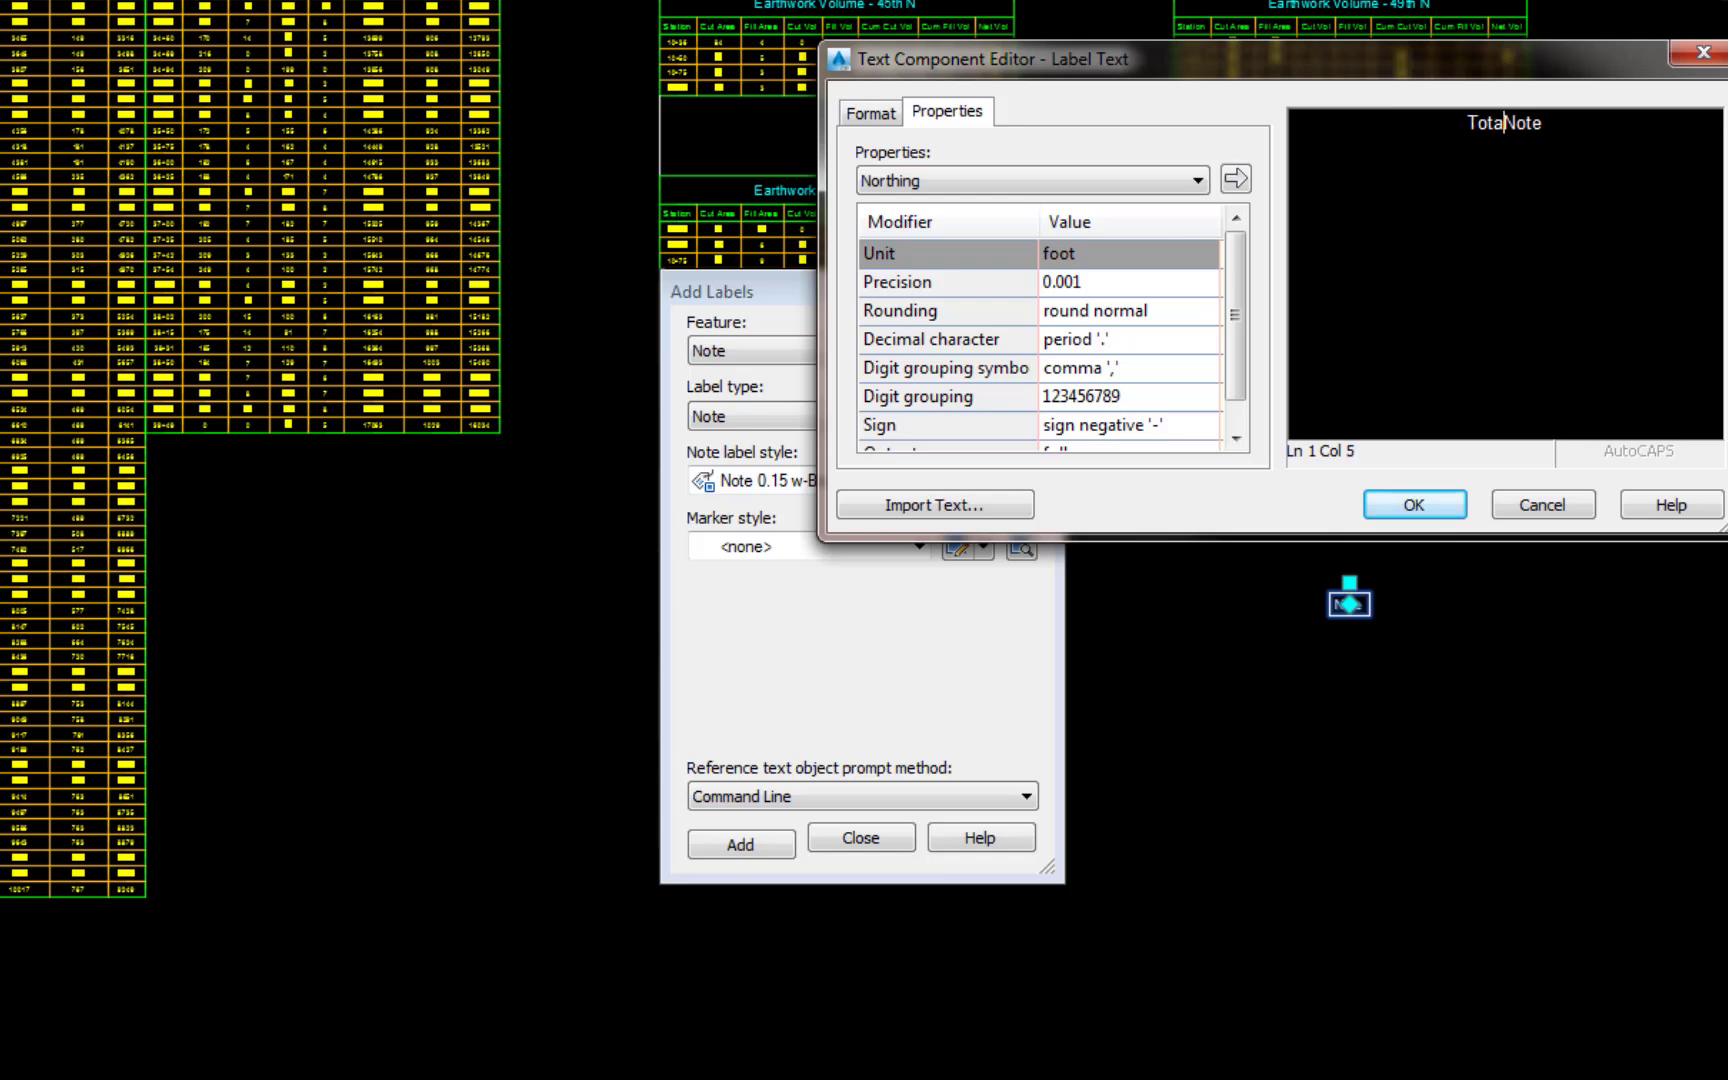
{"action": "type", "text": " Cut Vol"}
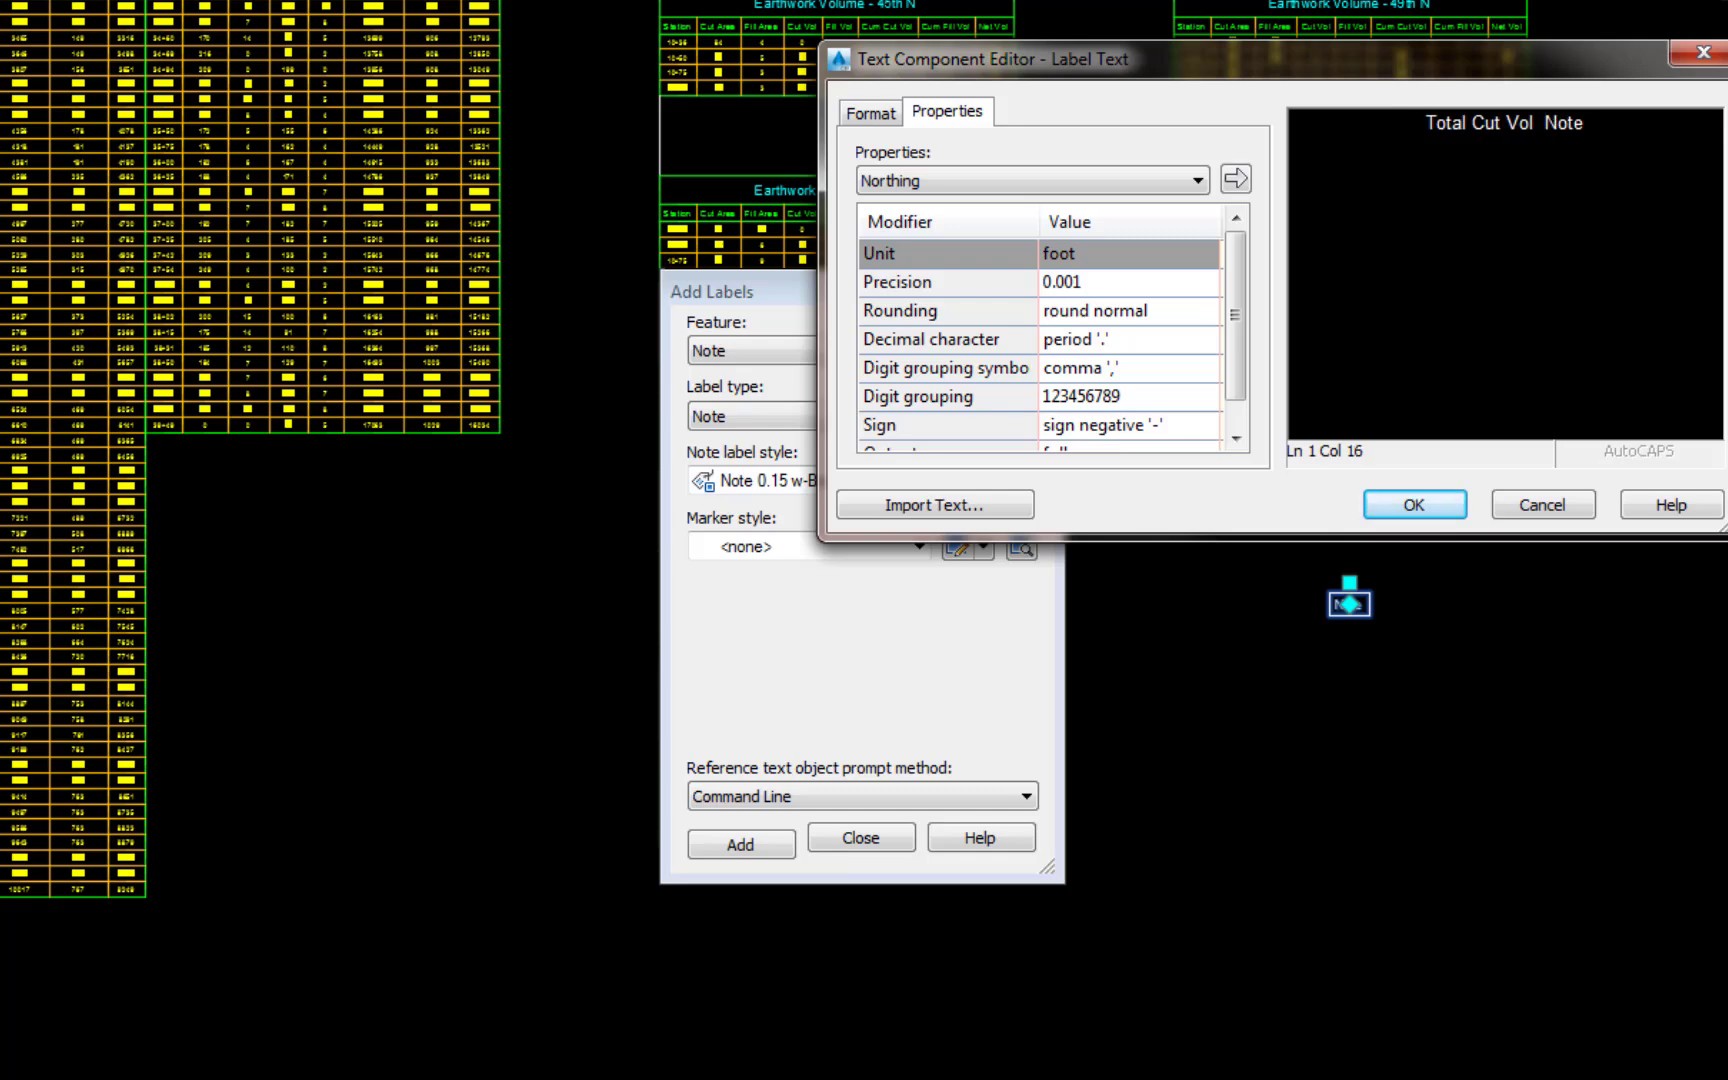
{"action": "type", "text": "  19,"}
{"action": "type", "text": "500"}
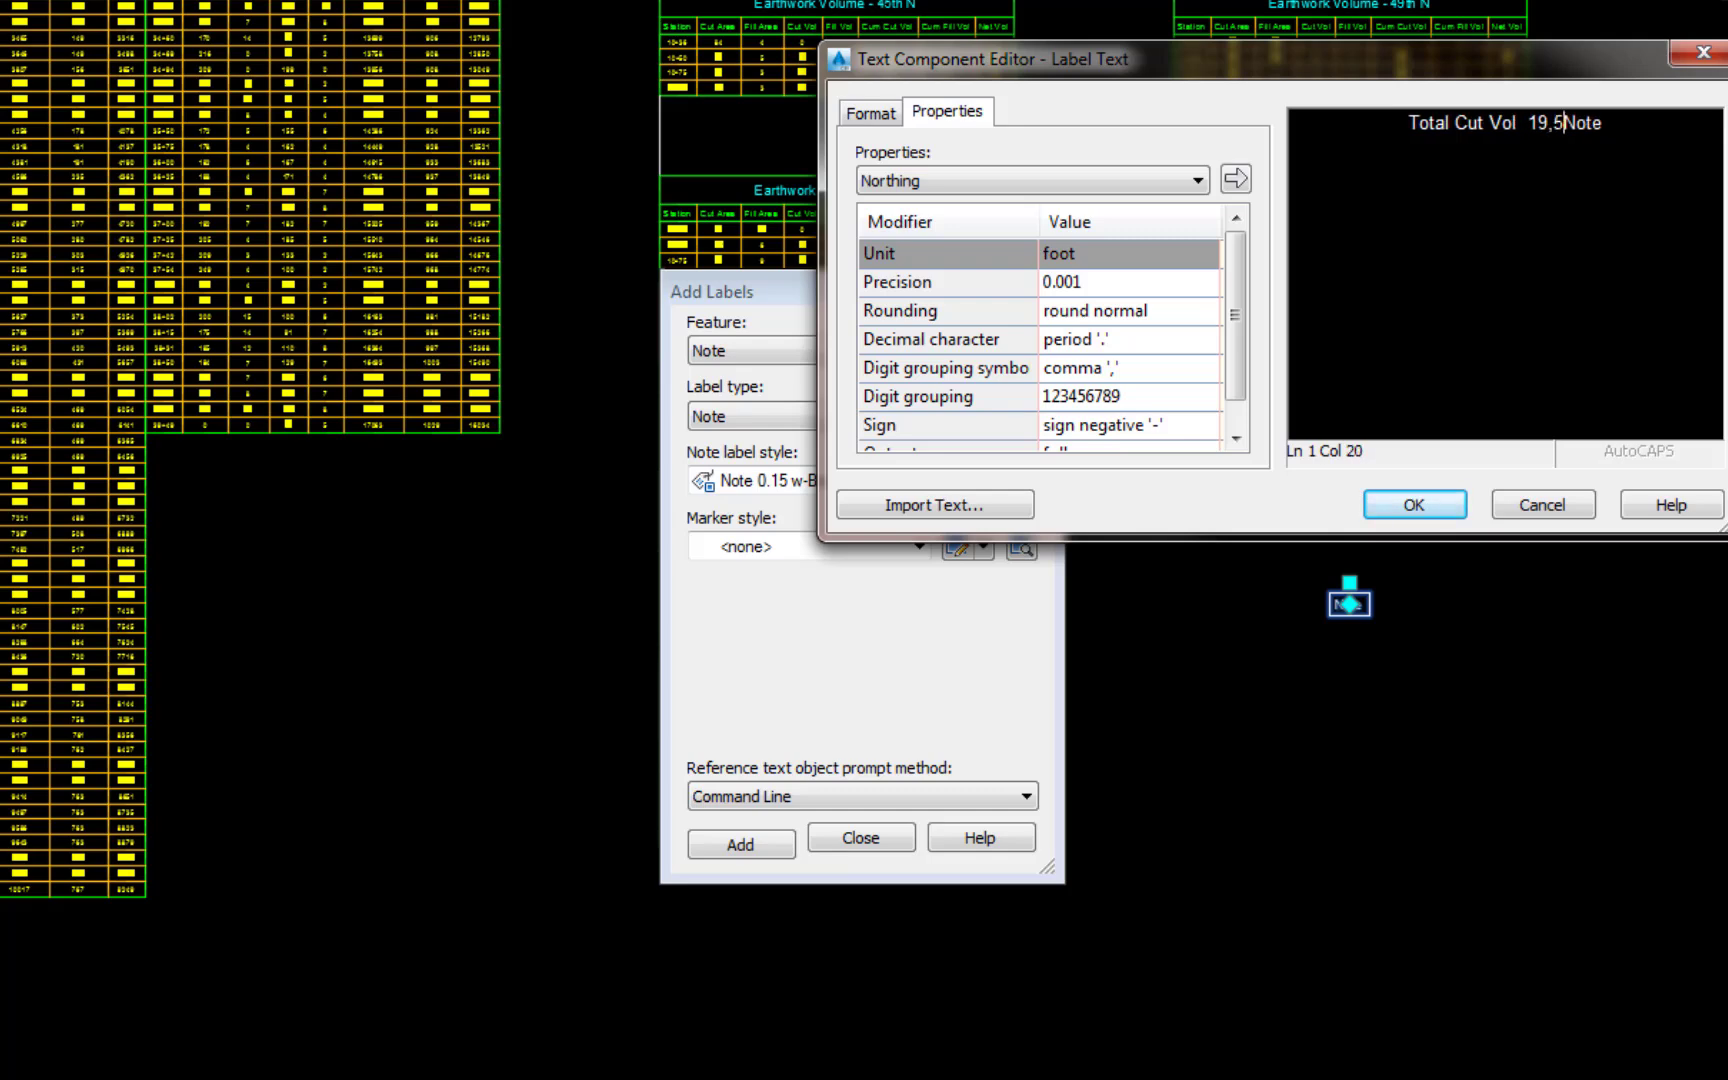
{"action": "type", "text": " CY"}
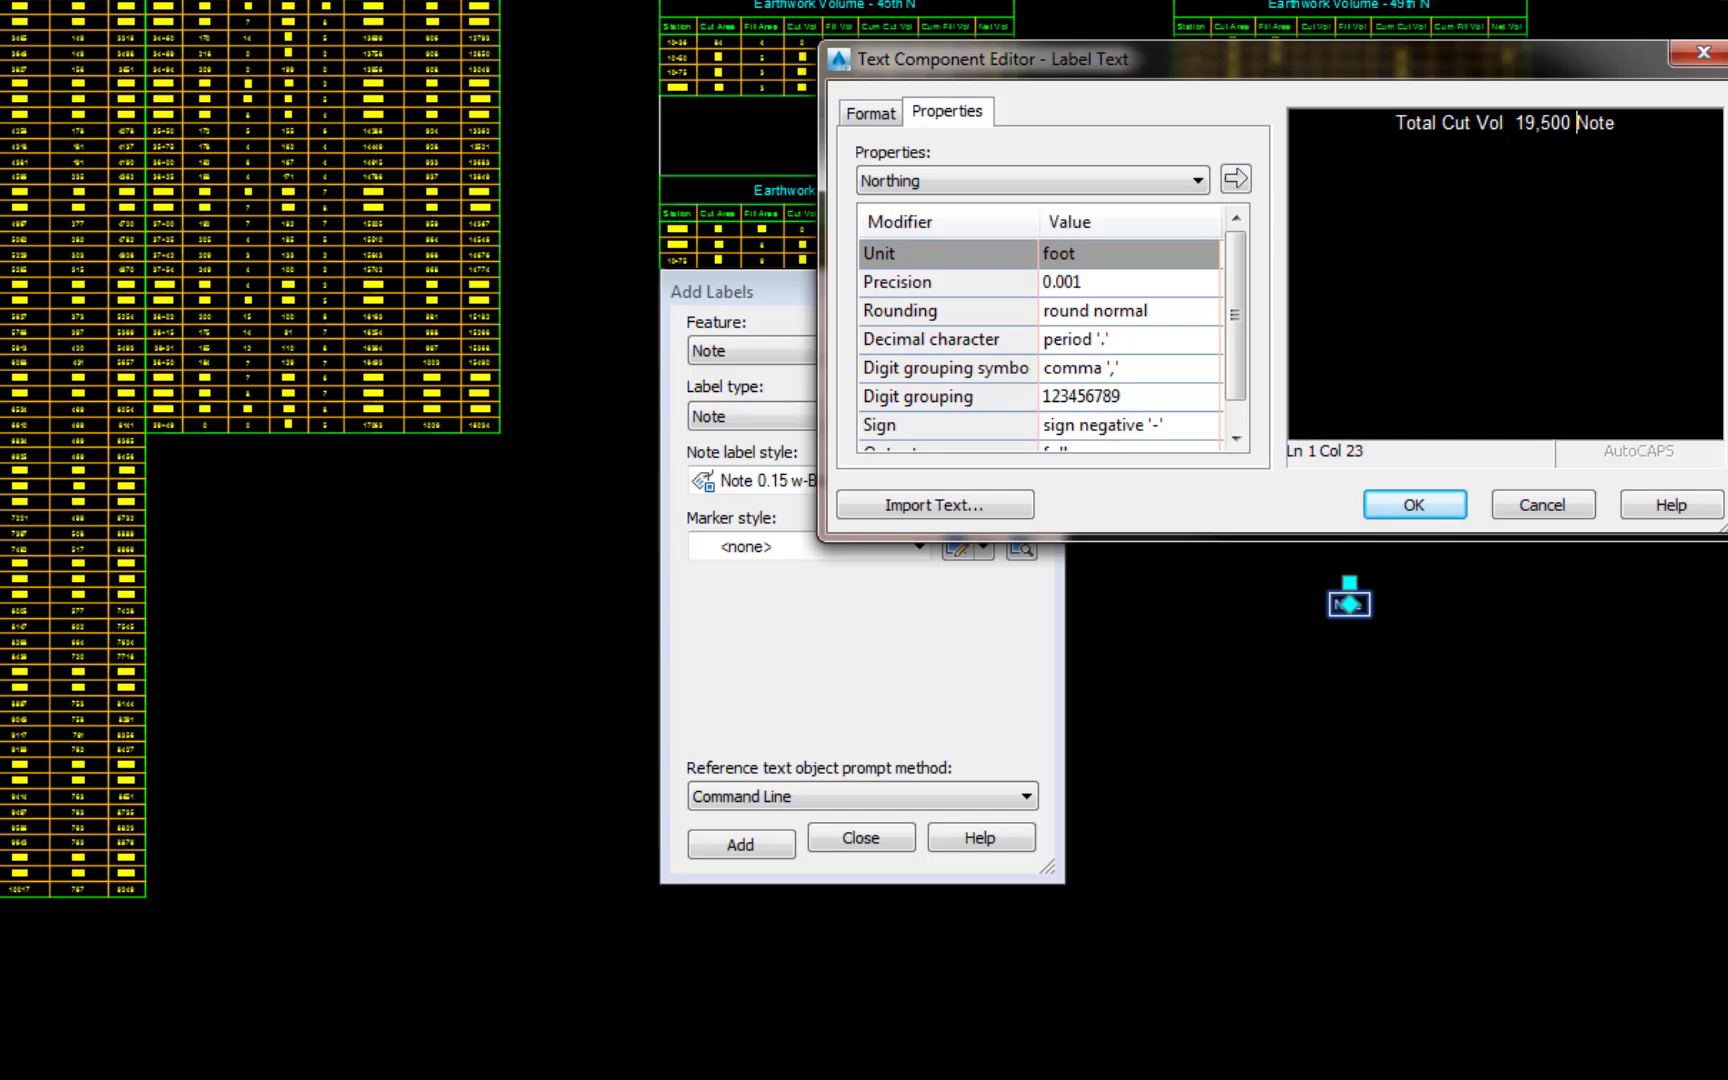
{"action": "key", "text": "Delete"}
{"action": "key", "text": "Delete"}
{"action": "key", "text": "Delete"}
{"action": "key", "text": "Delete"}
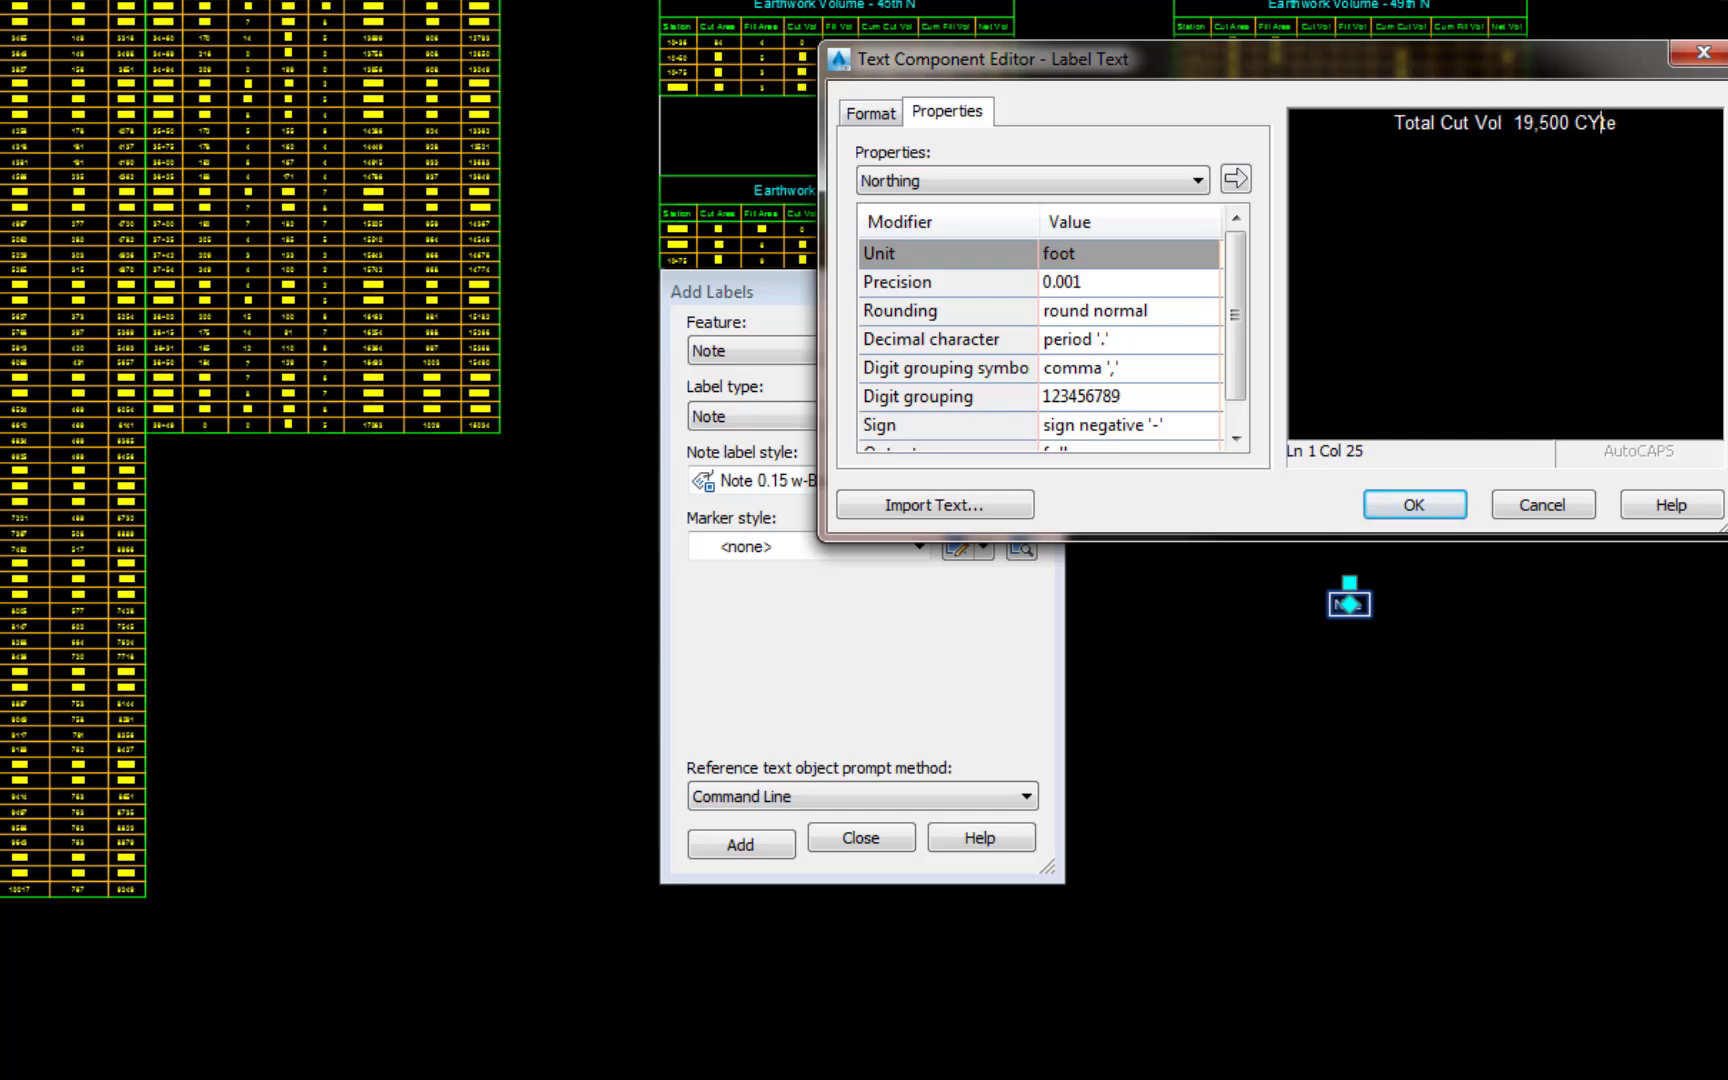
Add a second line reading "Total Fill Vol 1,200 CY" to the note label and apply the text
{"action": "key", "text": "Return"}
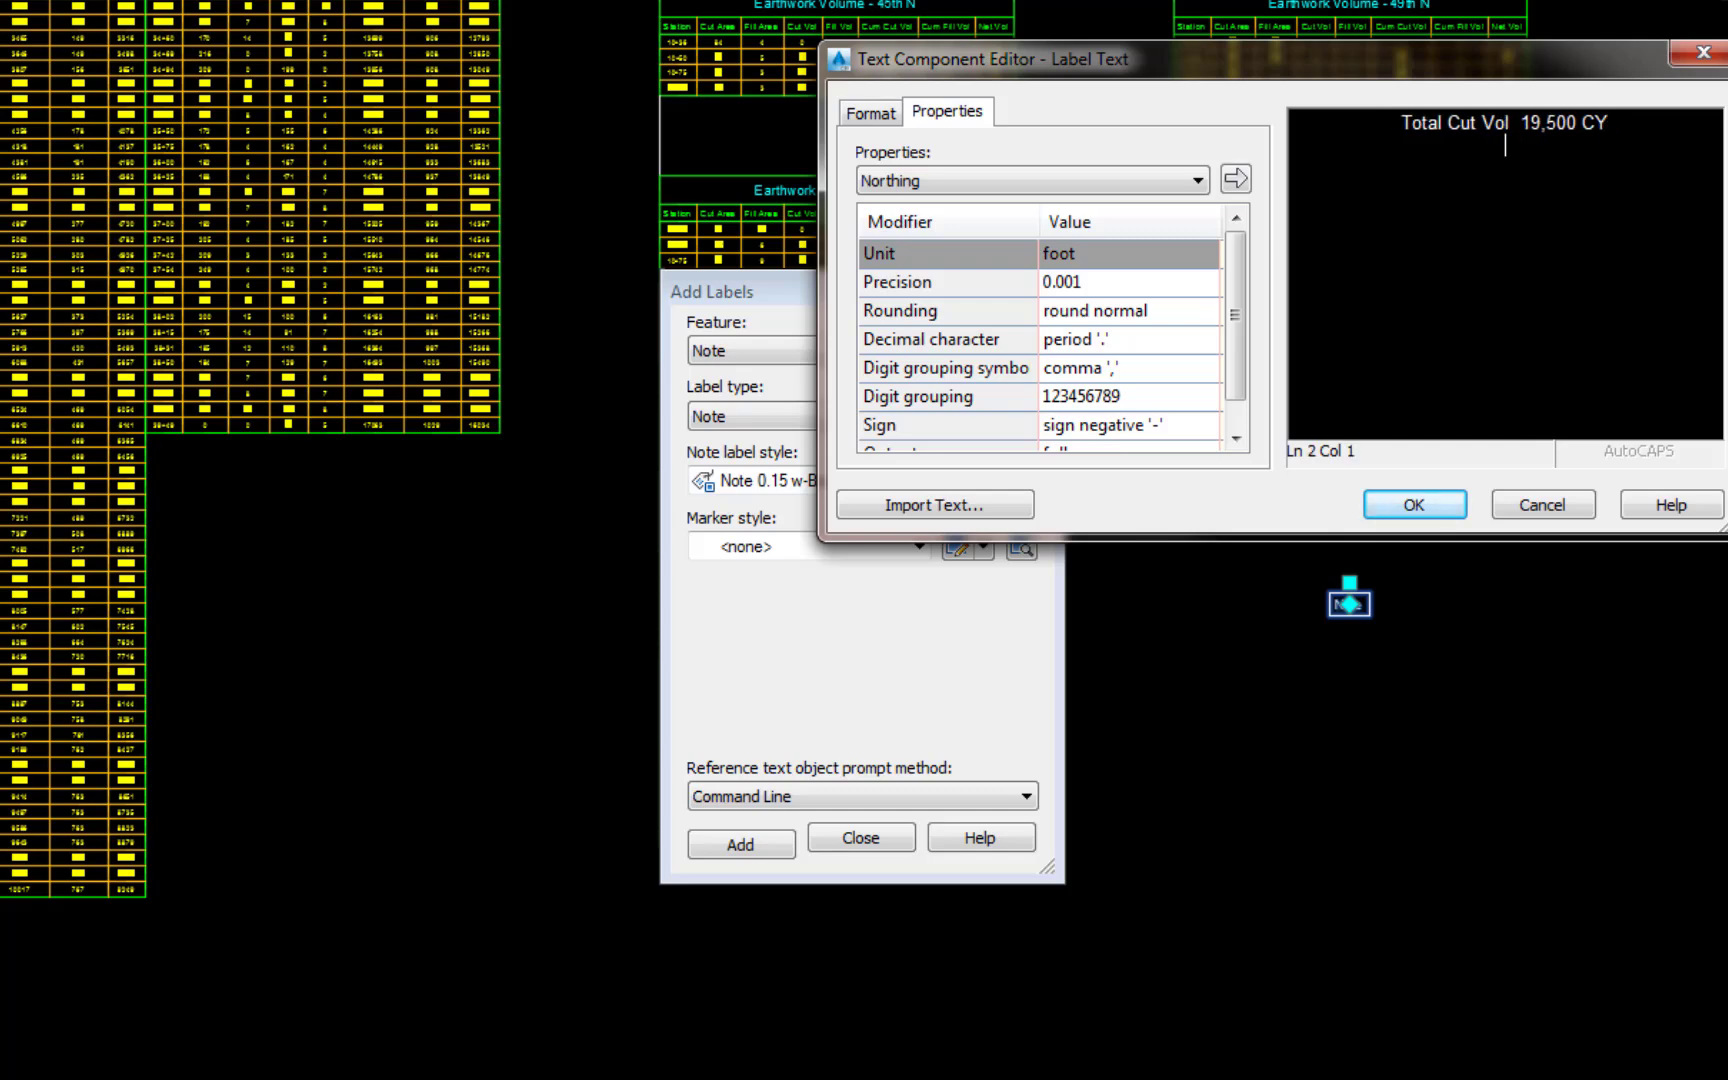
{"action": "type", "text": "Total Fill Vol    "}
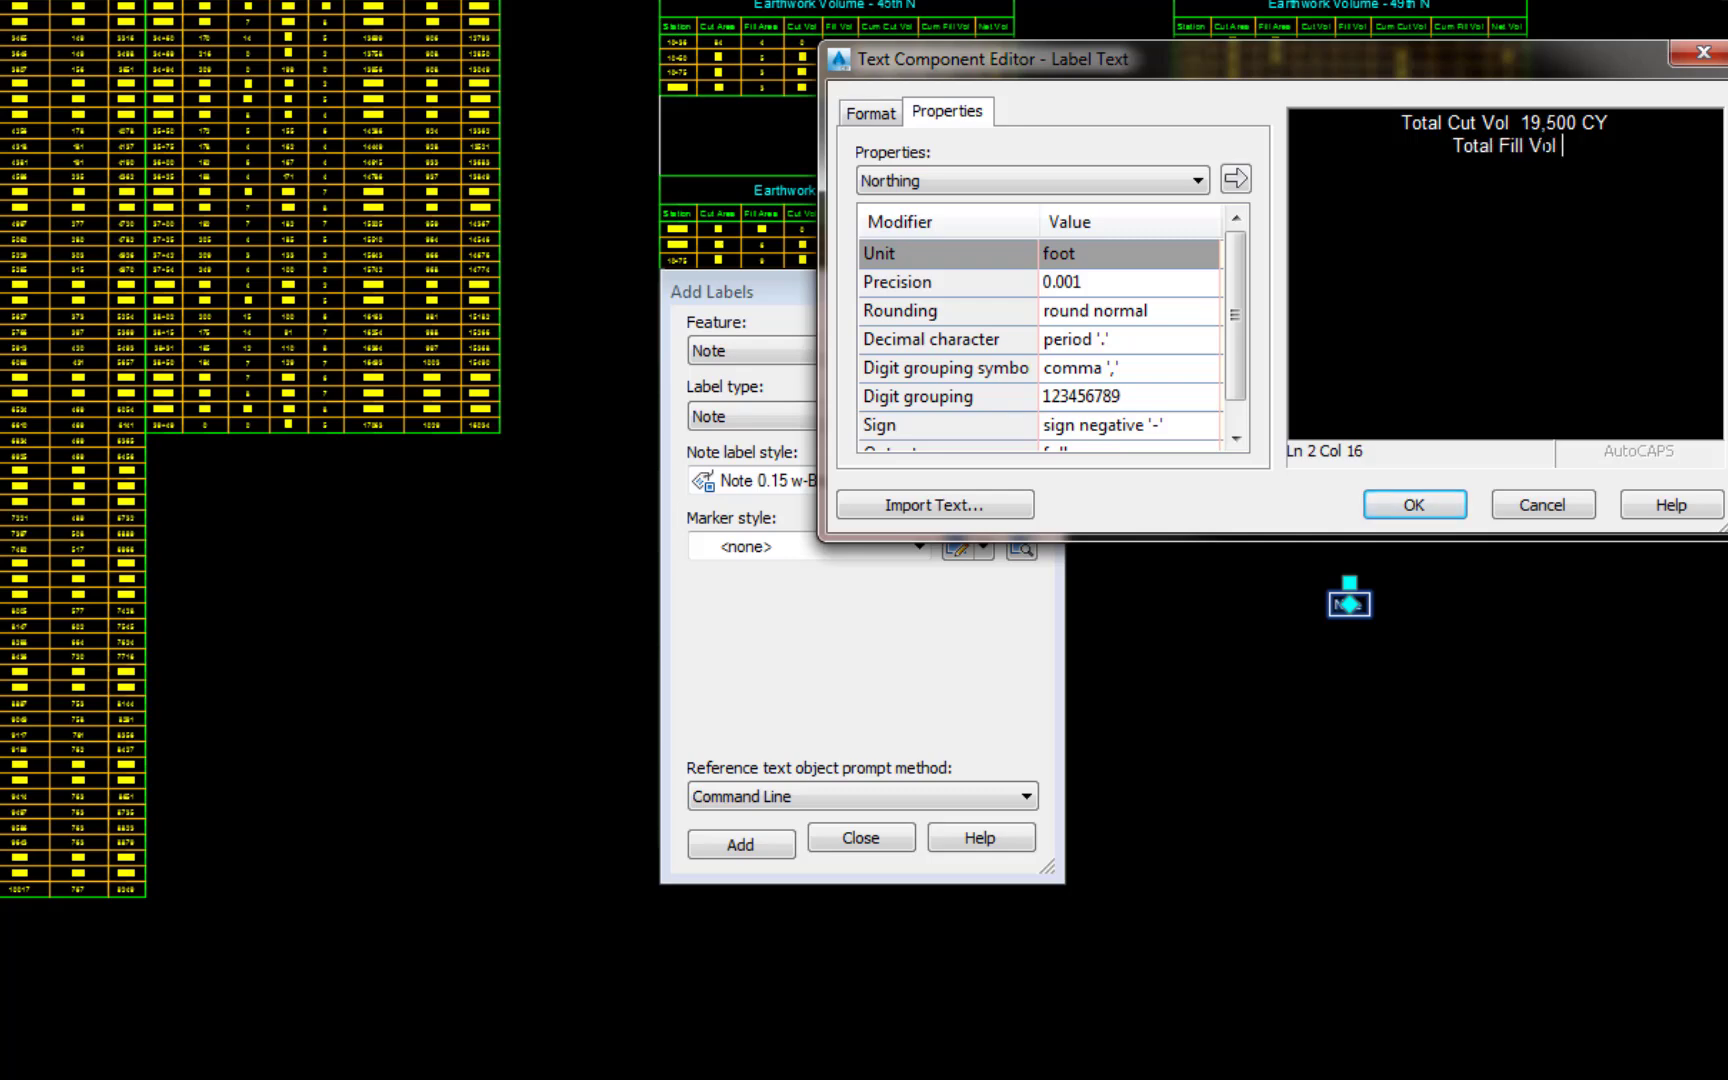
{"action": "type", "text": "1"}
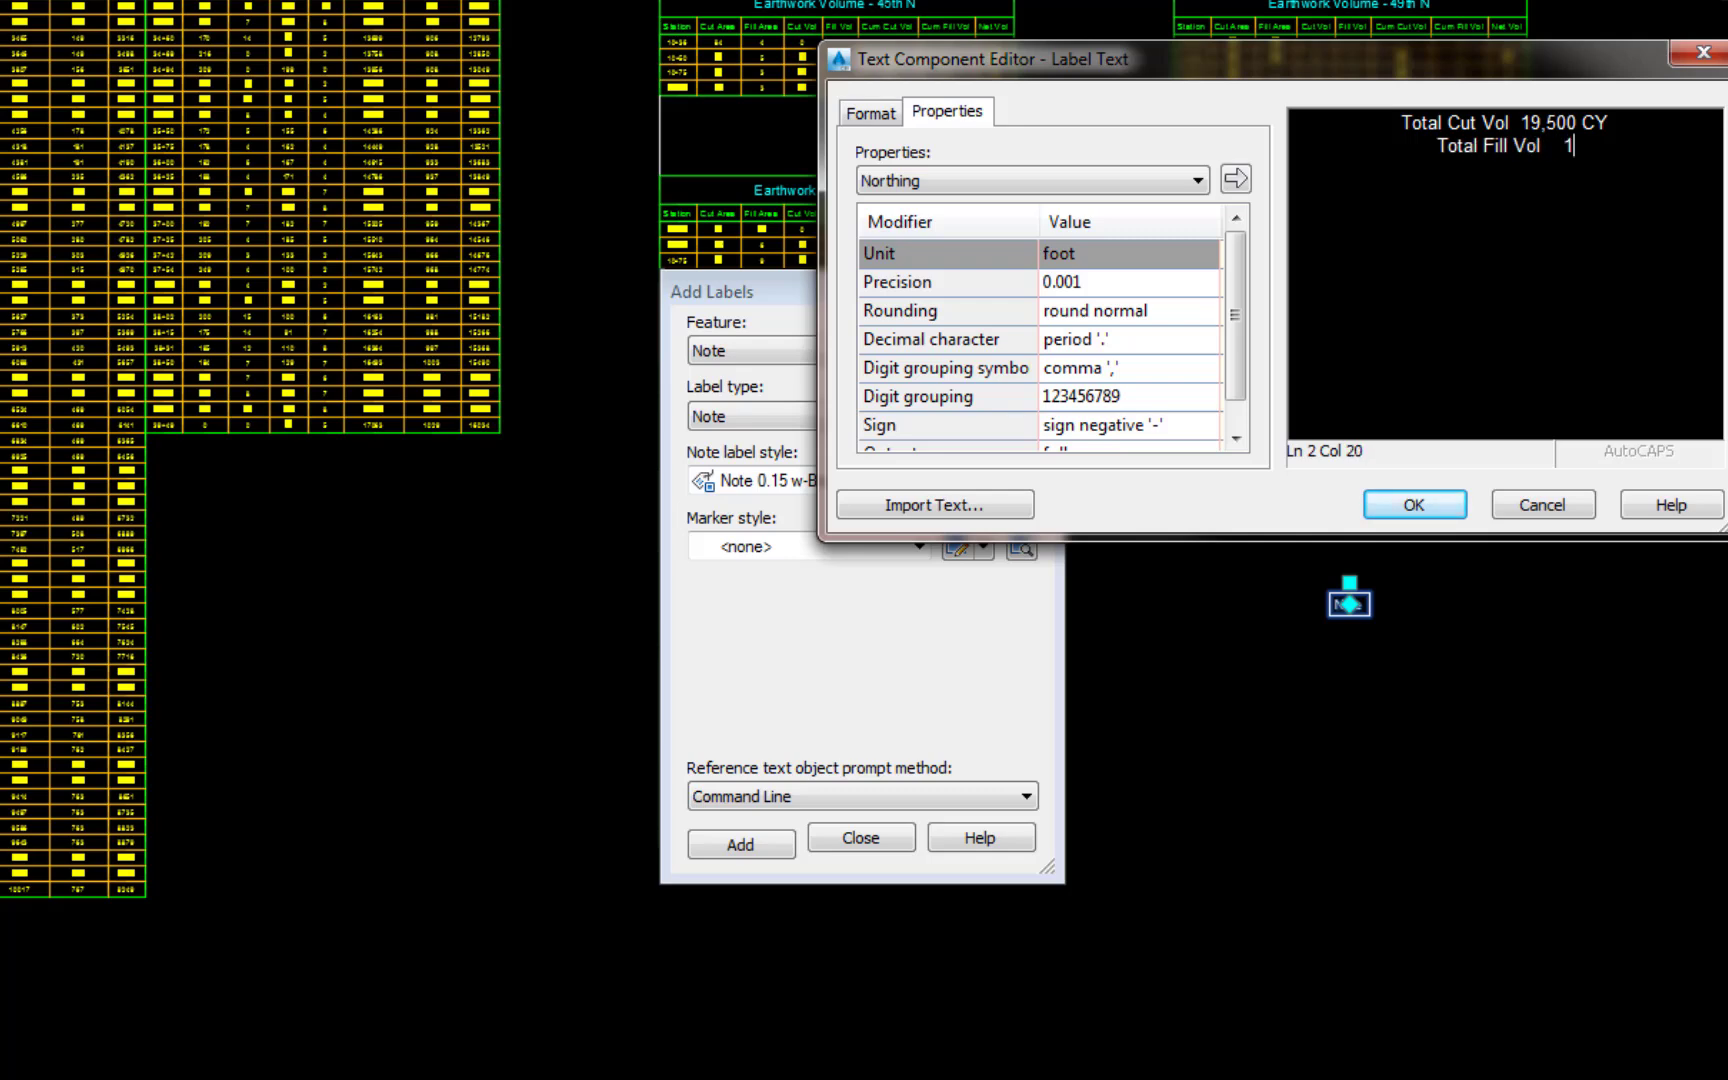
{"action": "type", "text": ",200"}
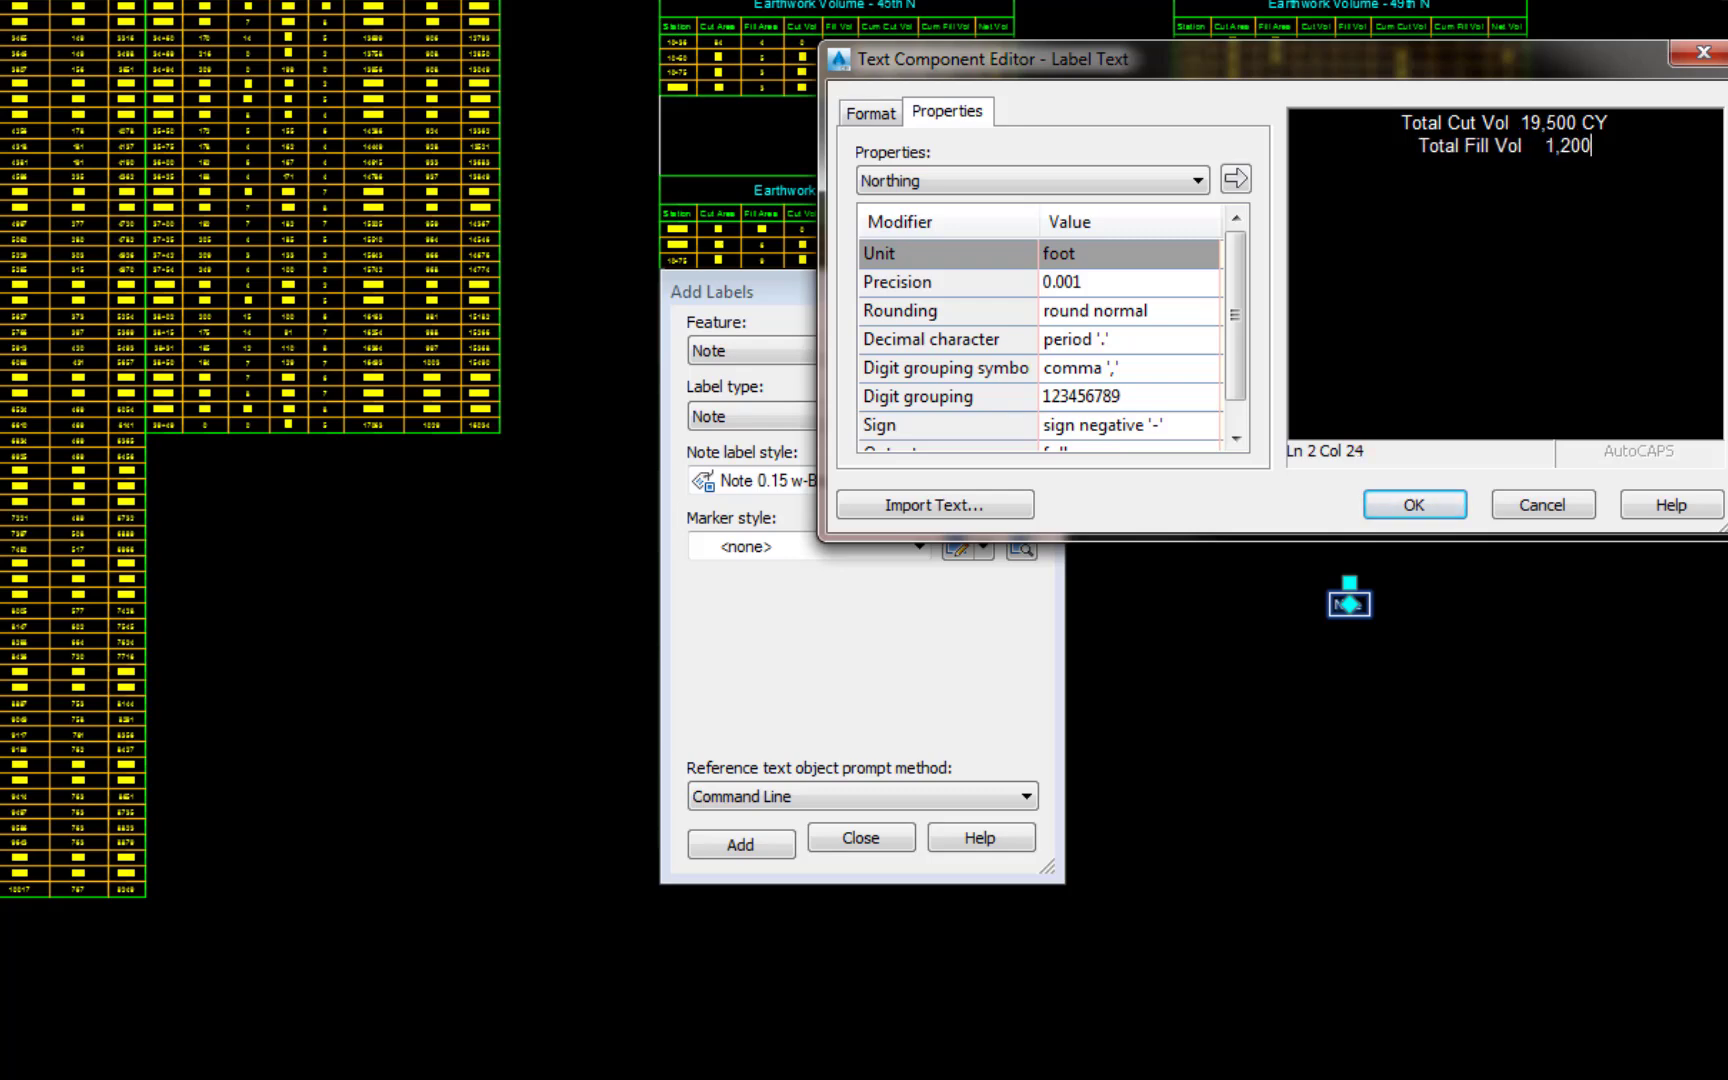
{"action": "type", "text": " CY"}
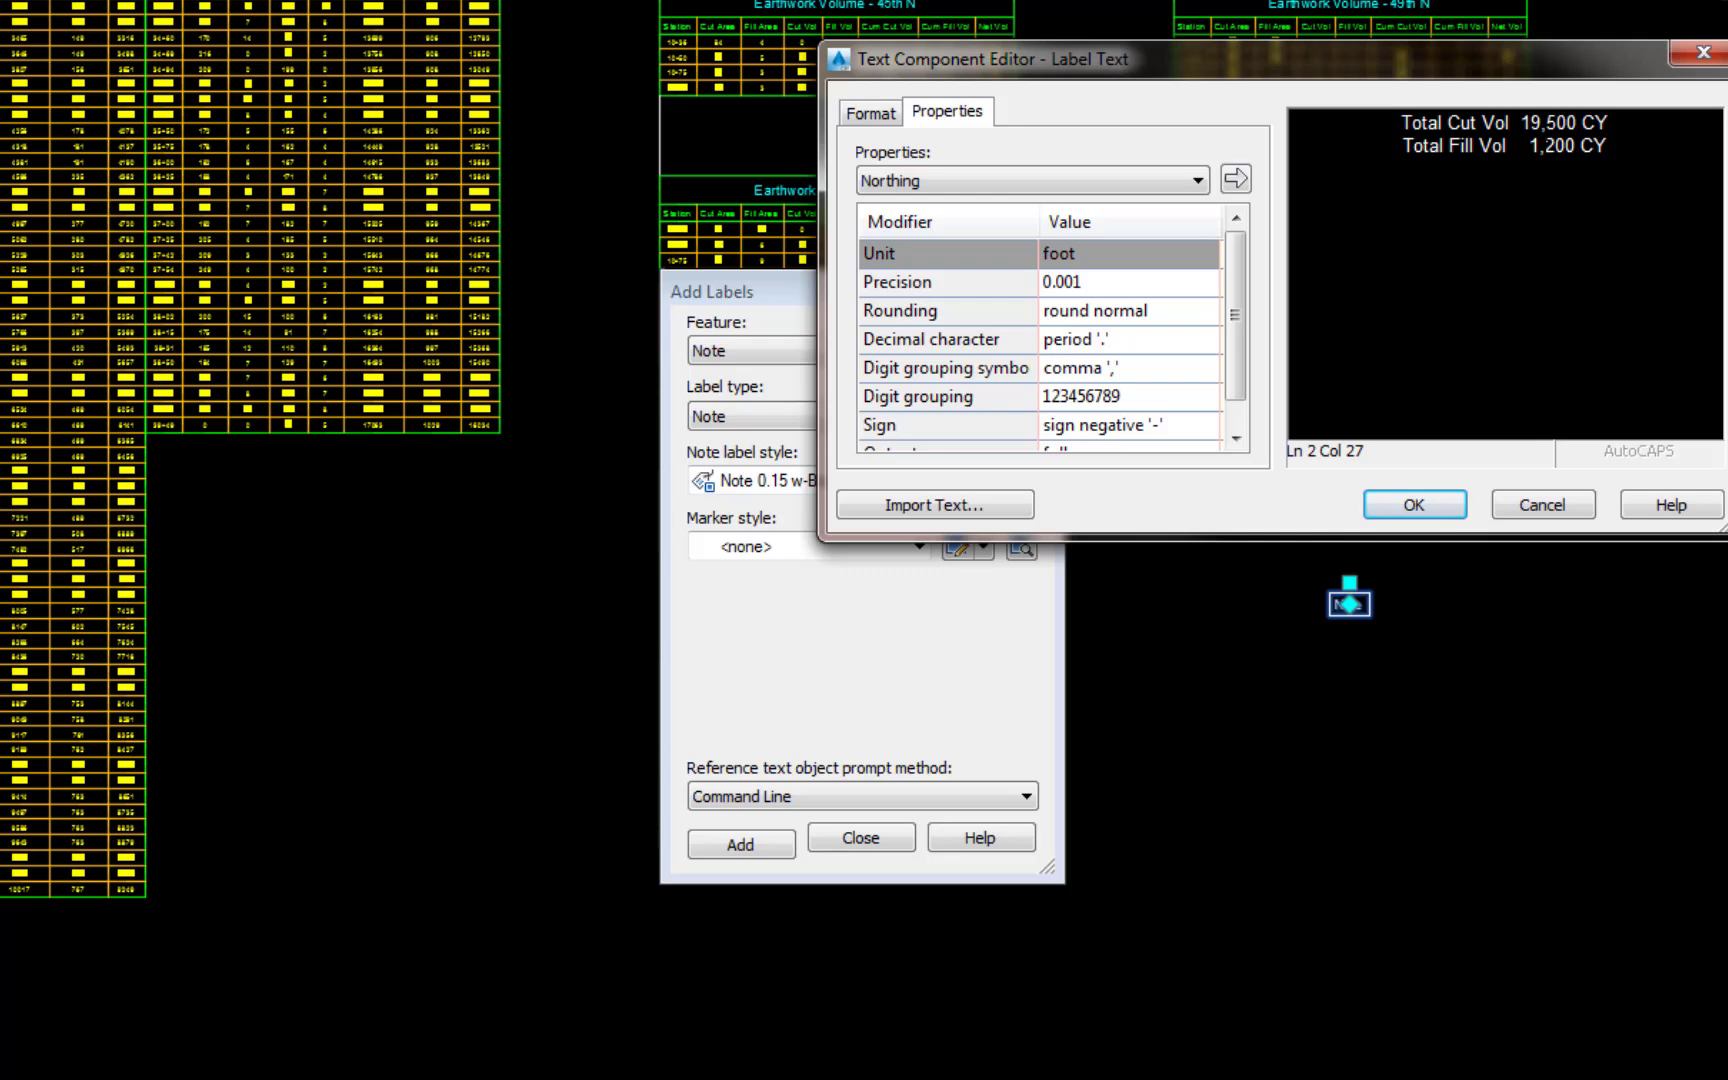
{"action": "left_click", "coordinate": [1450, 505]}
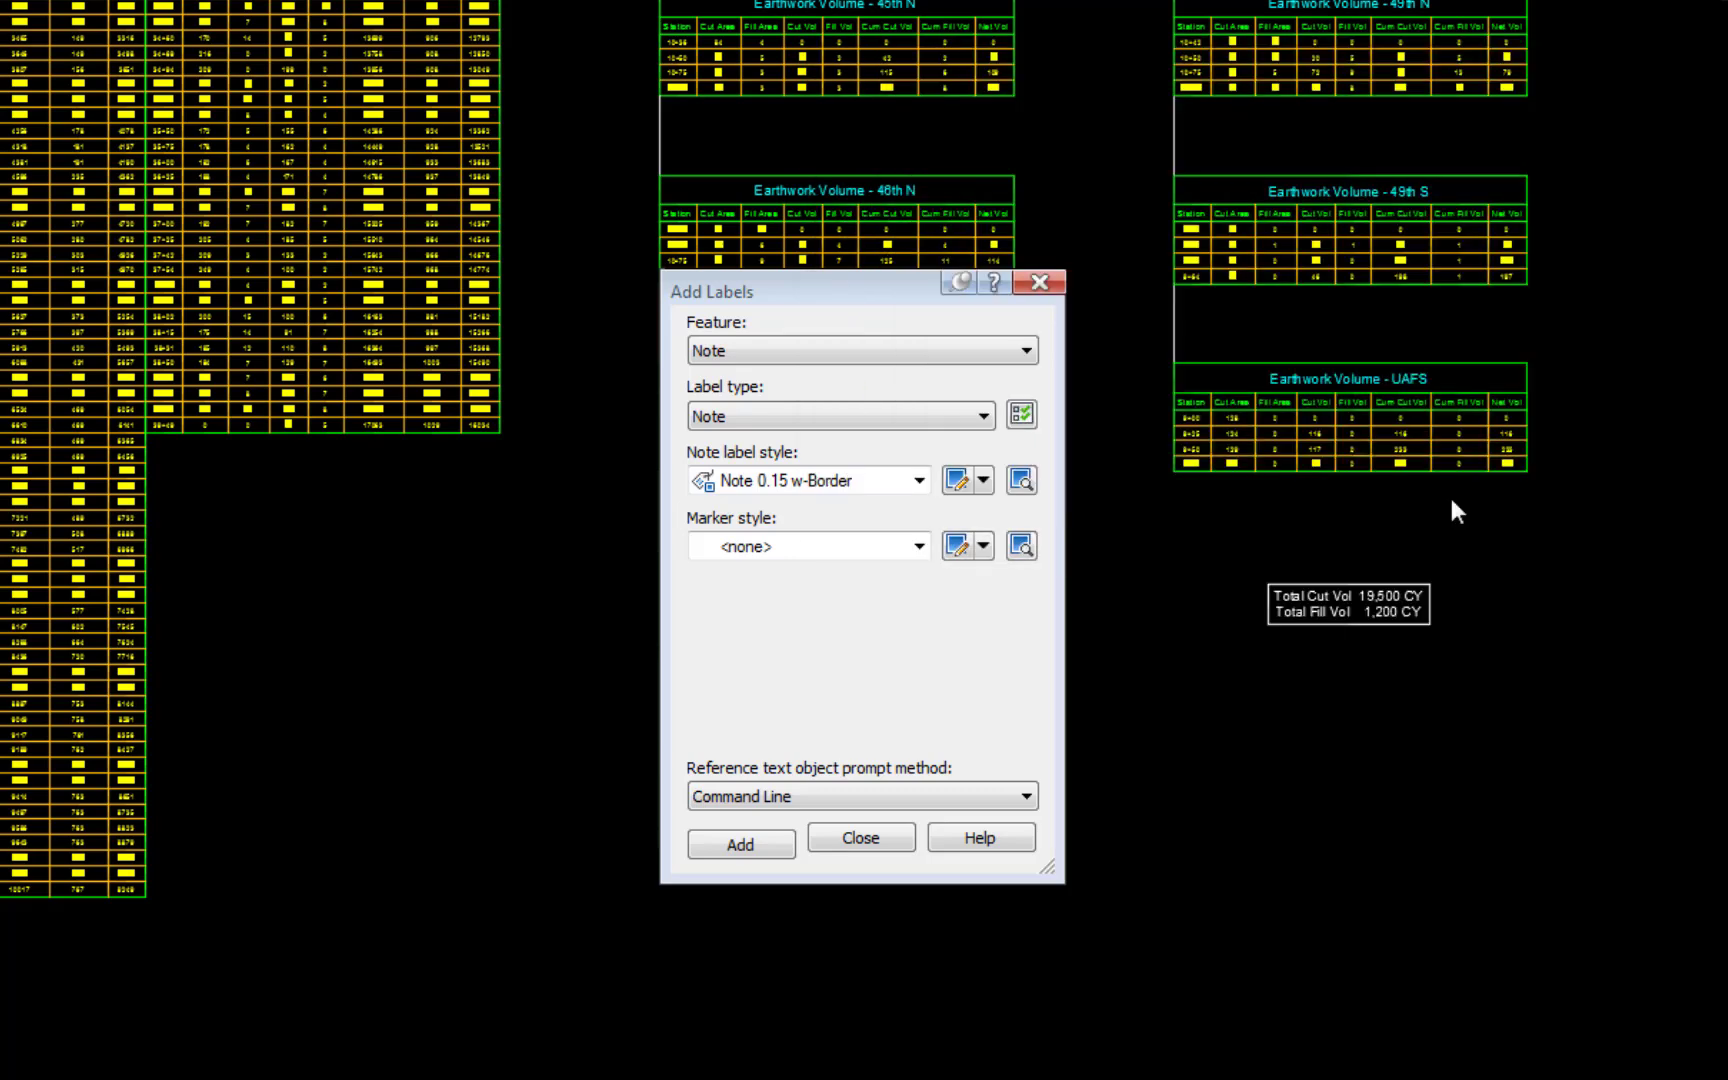
Move the total cut and fill note slightly up and to the right beneath the UAFS table
{"action": "left_click", "coordinate": [1376, 600]}
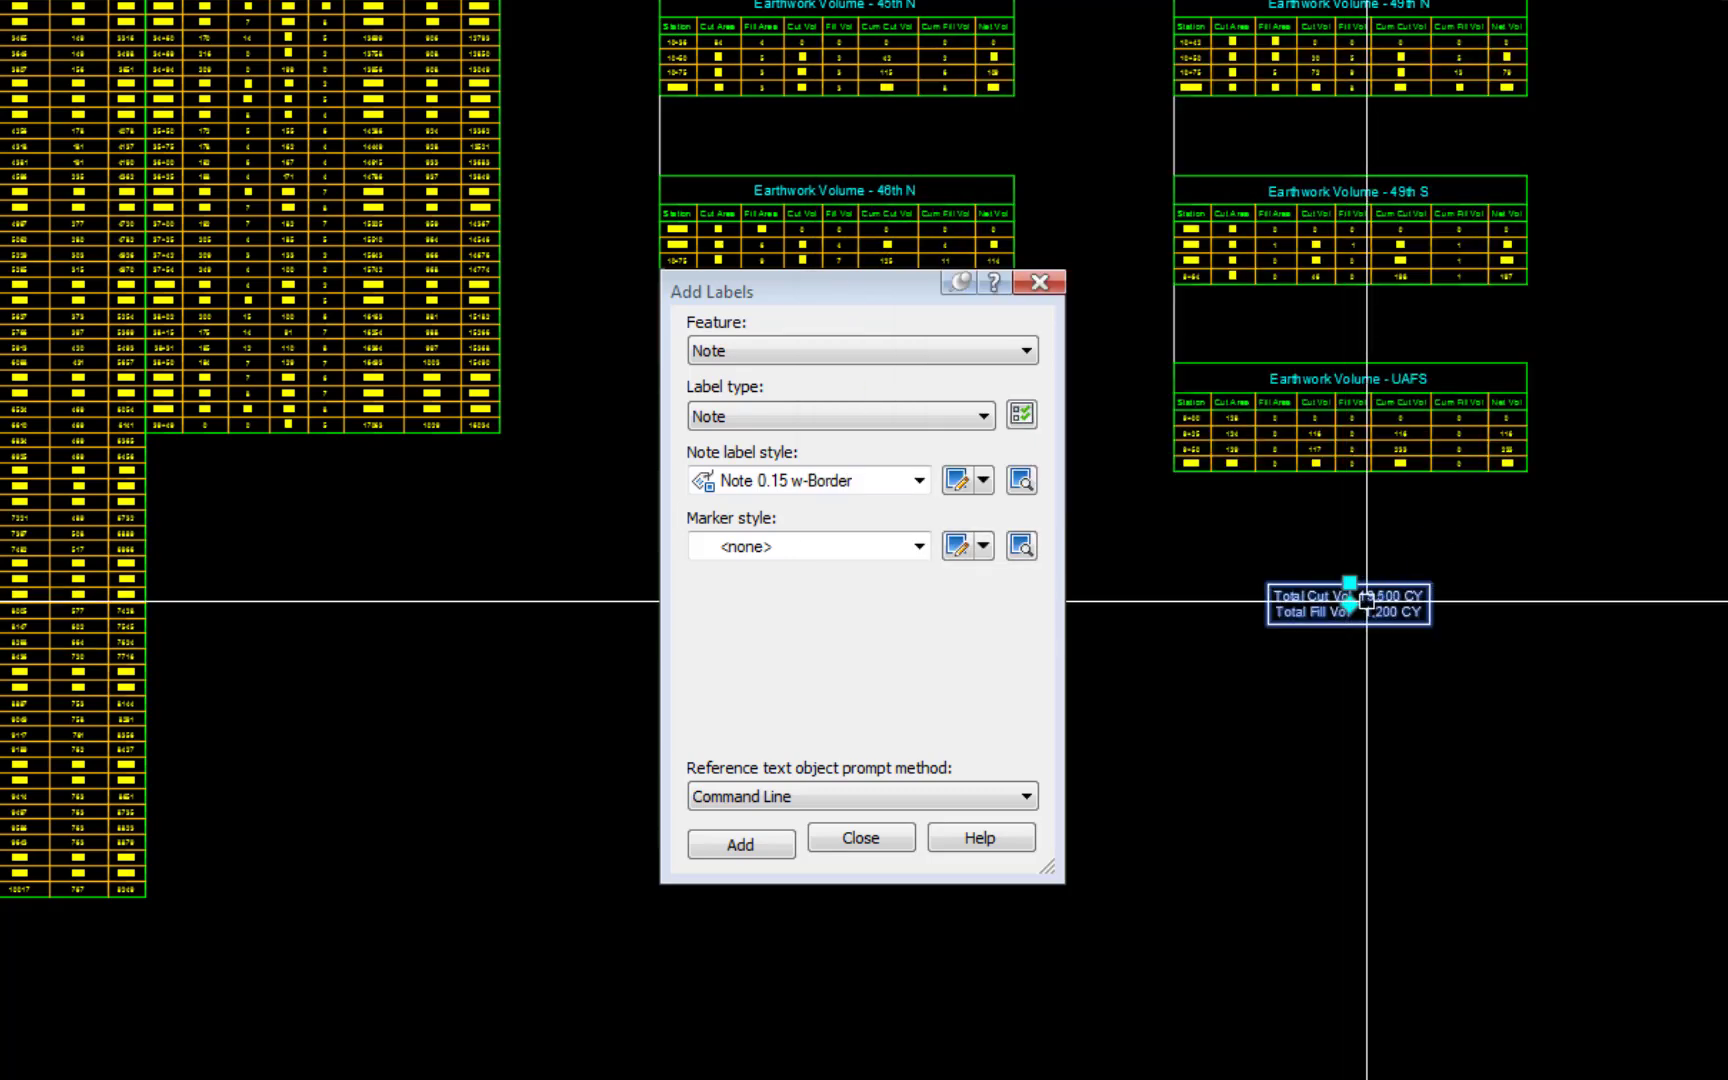
{"action": "left_click", "coordinate": [1349, 604]}
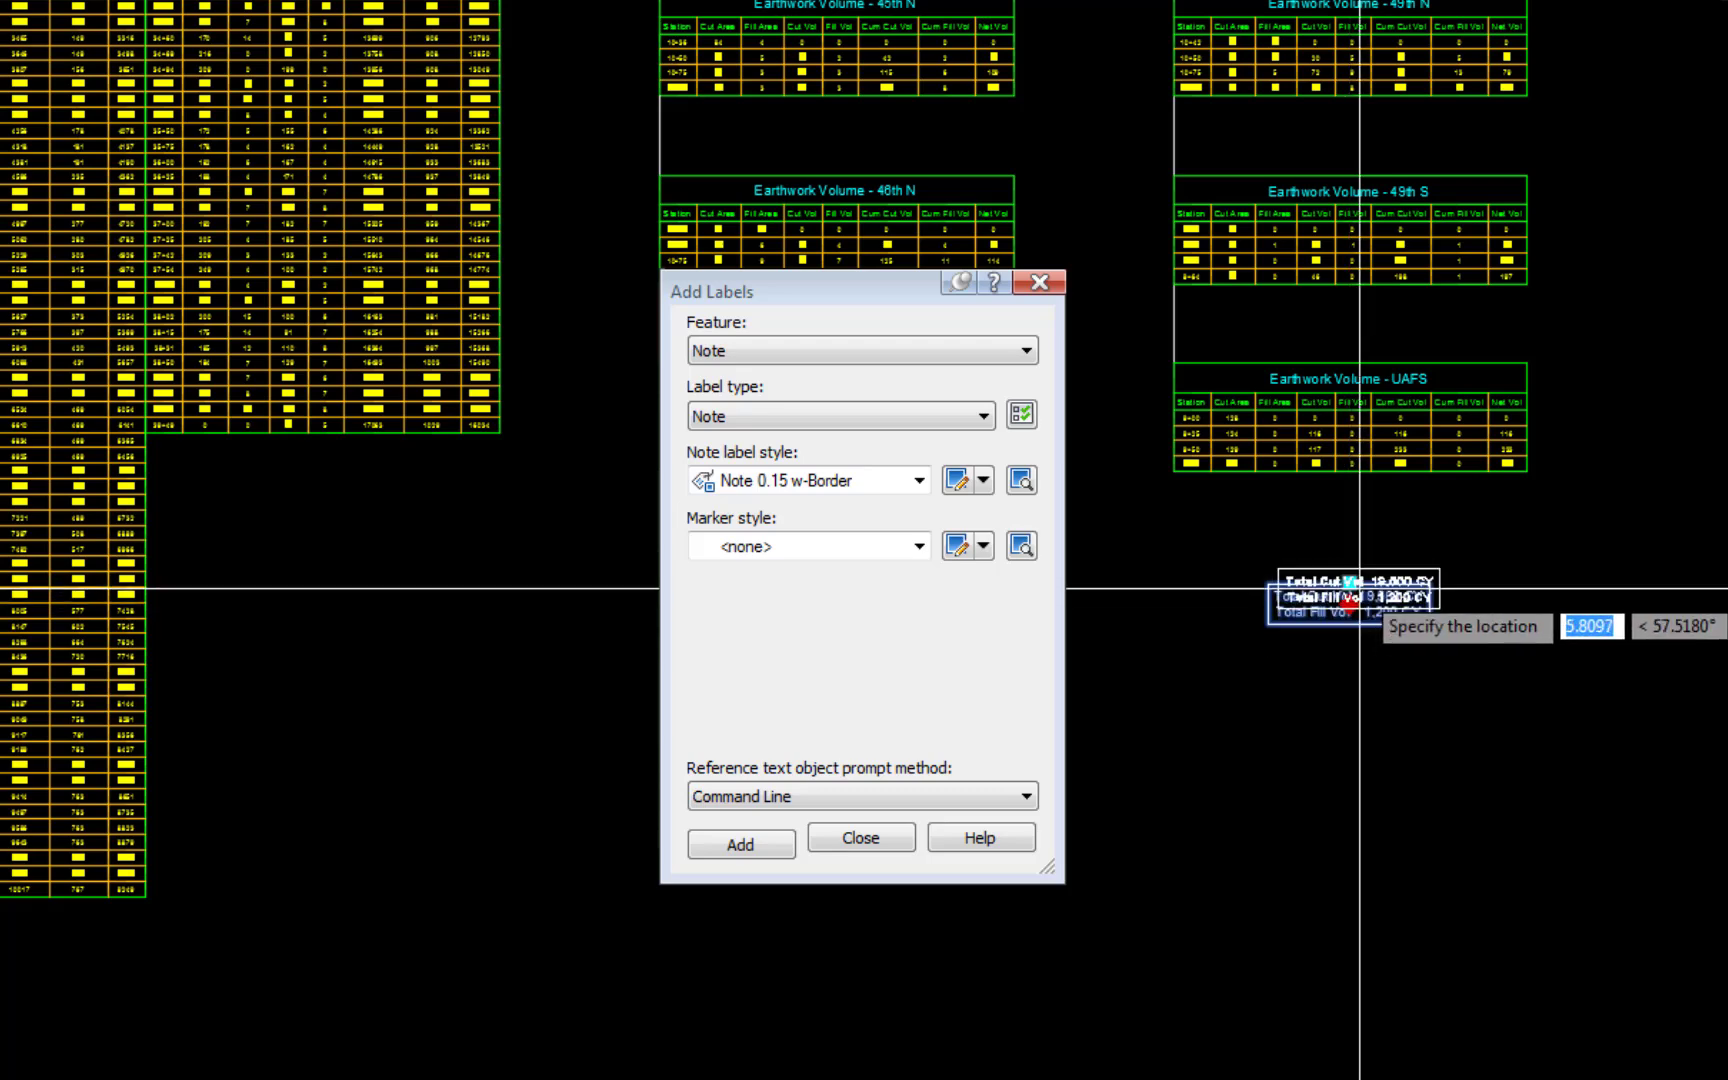
{"action": "left_click", "coordinate": [1361, 588]}
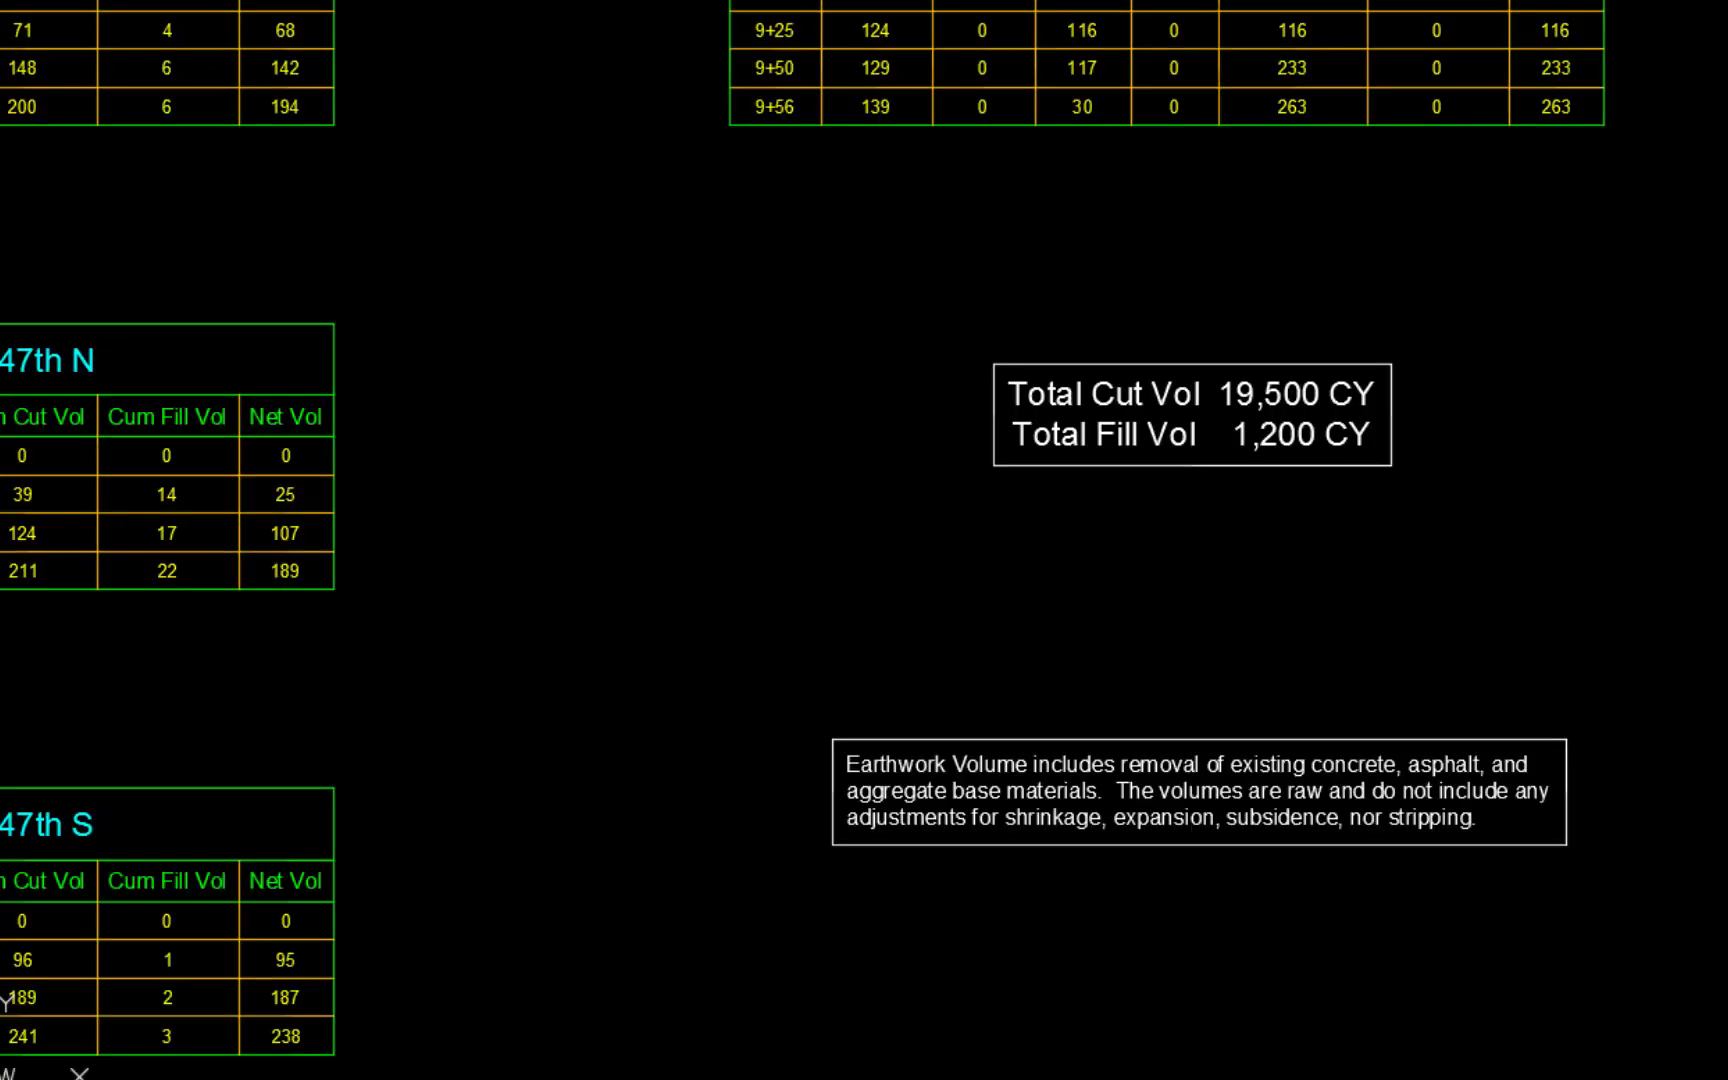